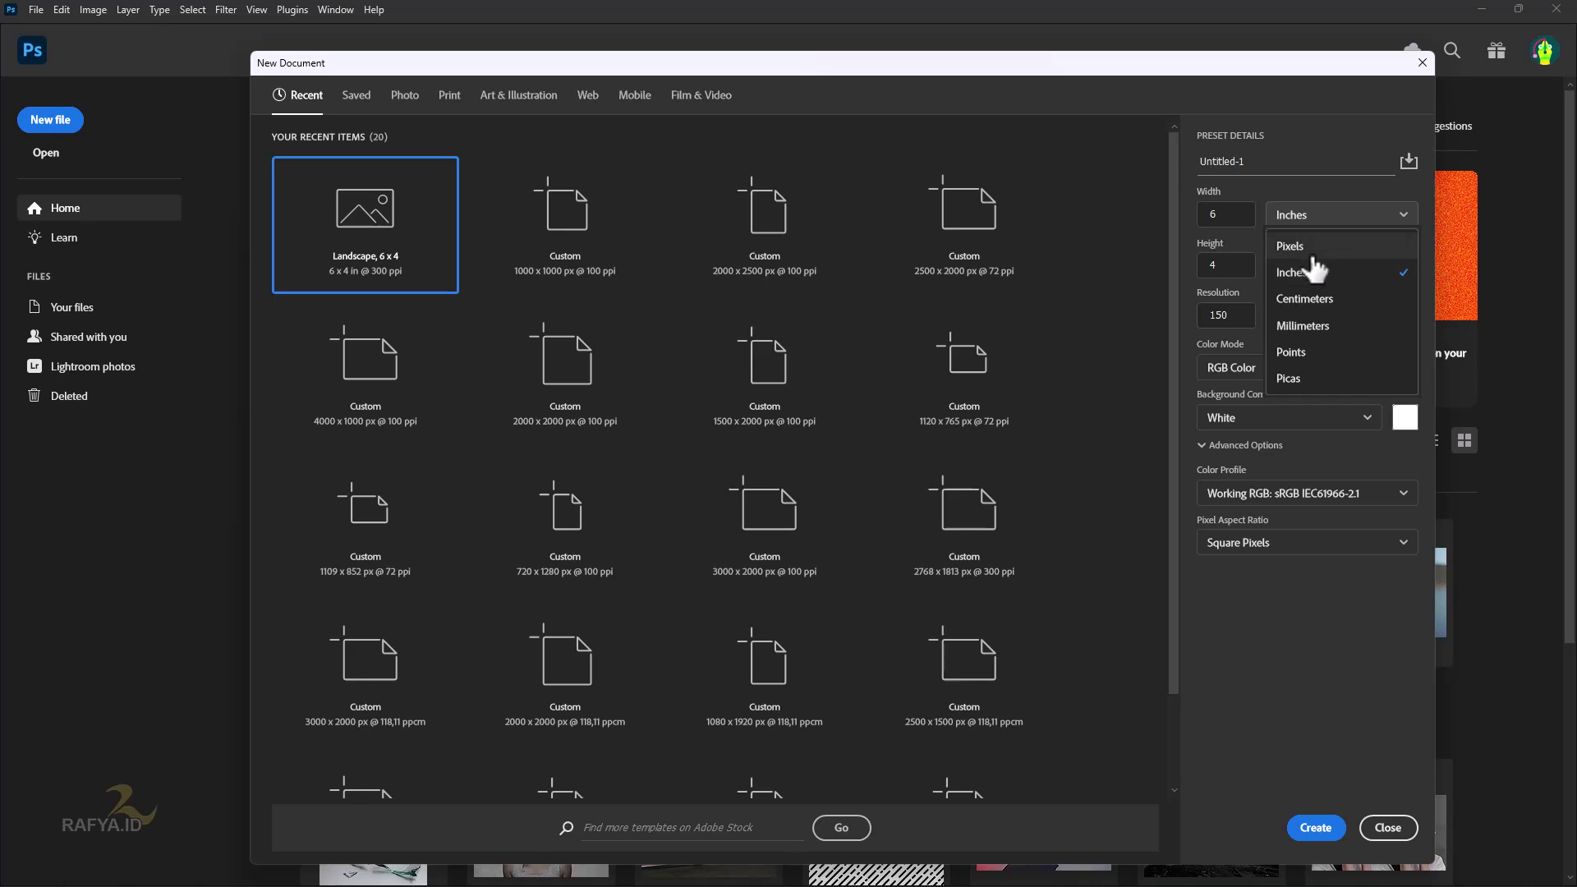
Step: Create a new blank document measuring 1000 × 1000 pixels
left_click(1293, 245)
left_click_drag(1245, 215, 1180, 236)
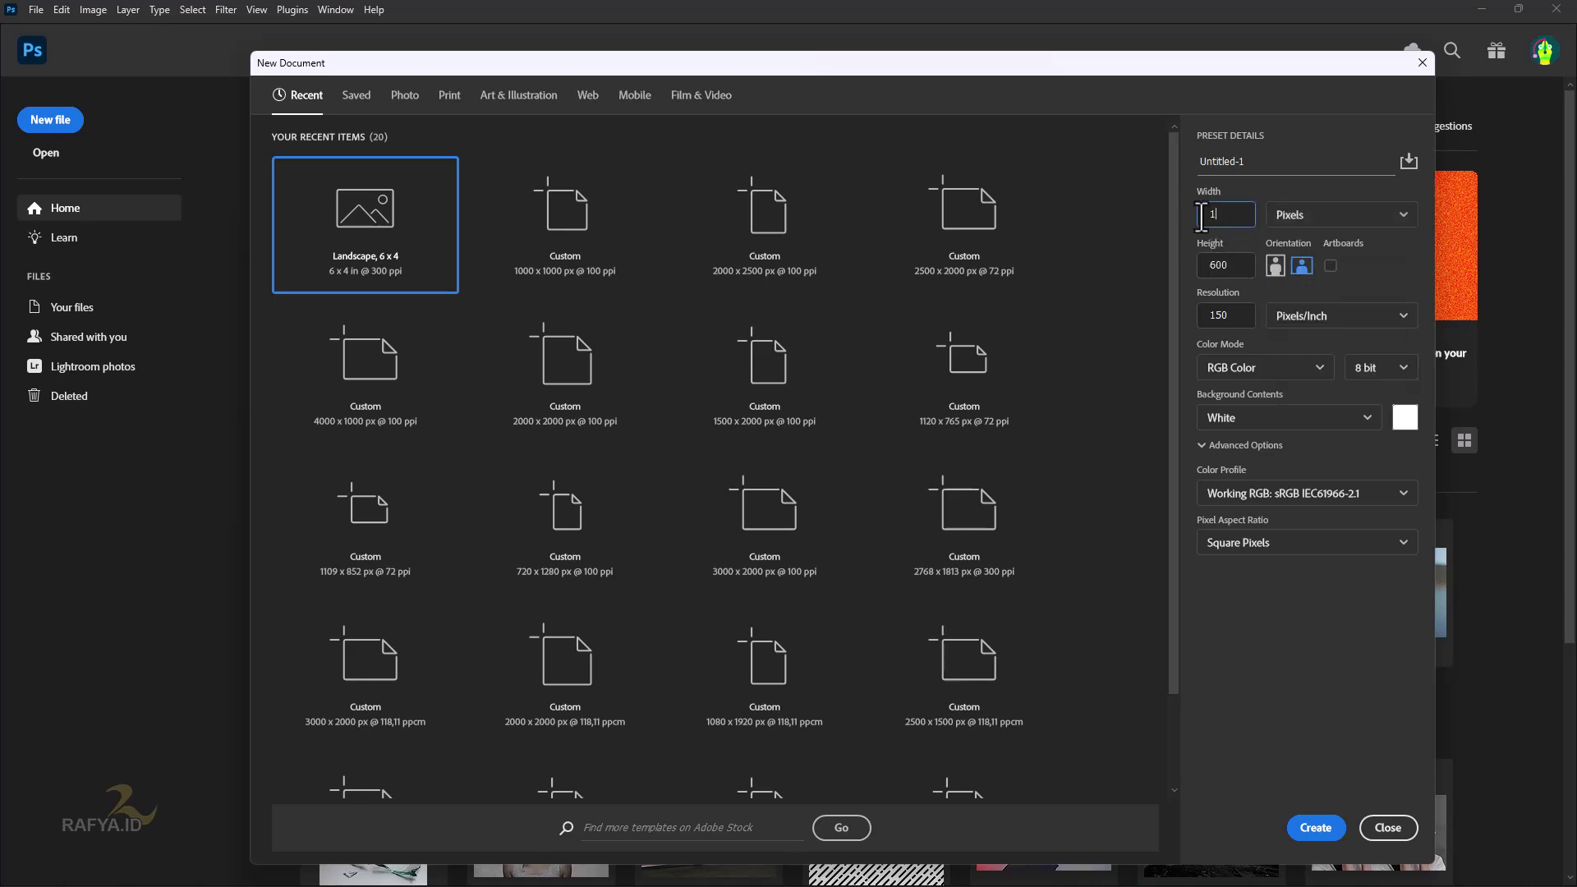
key("Tab")
type("1000")
left_click(1315, 828)
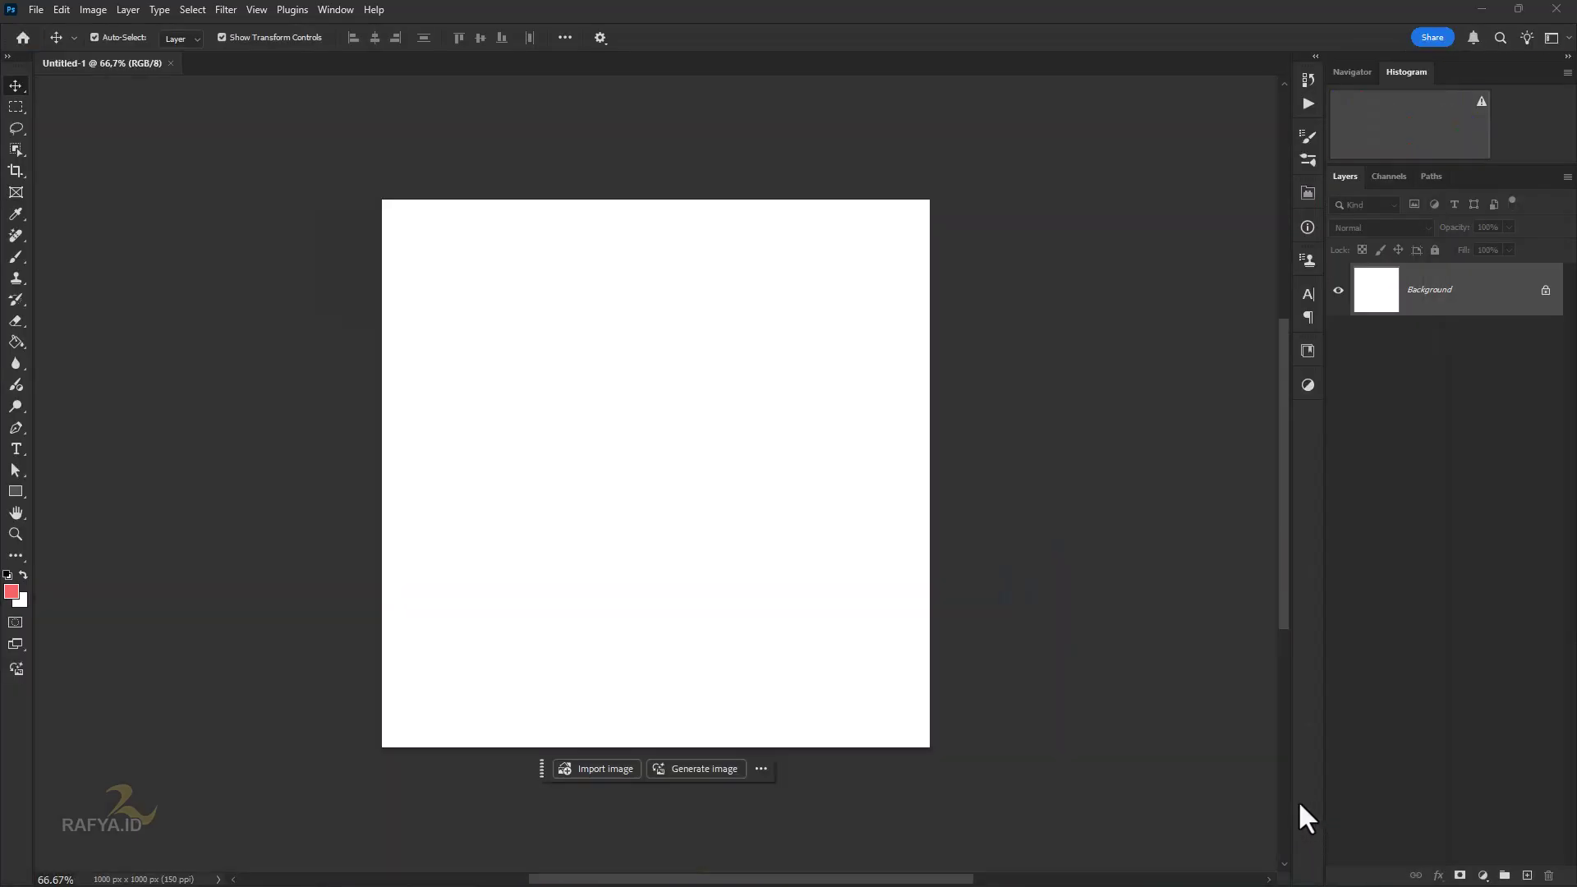
Step: Select a narrow full-height strip along the canvas's left edge with the Rectangular Marquee and copy it to a new layer
scroll(791, 575, "up", 1)
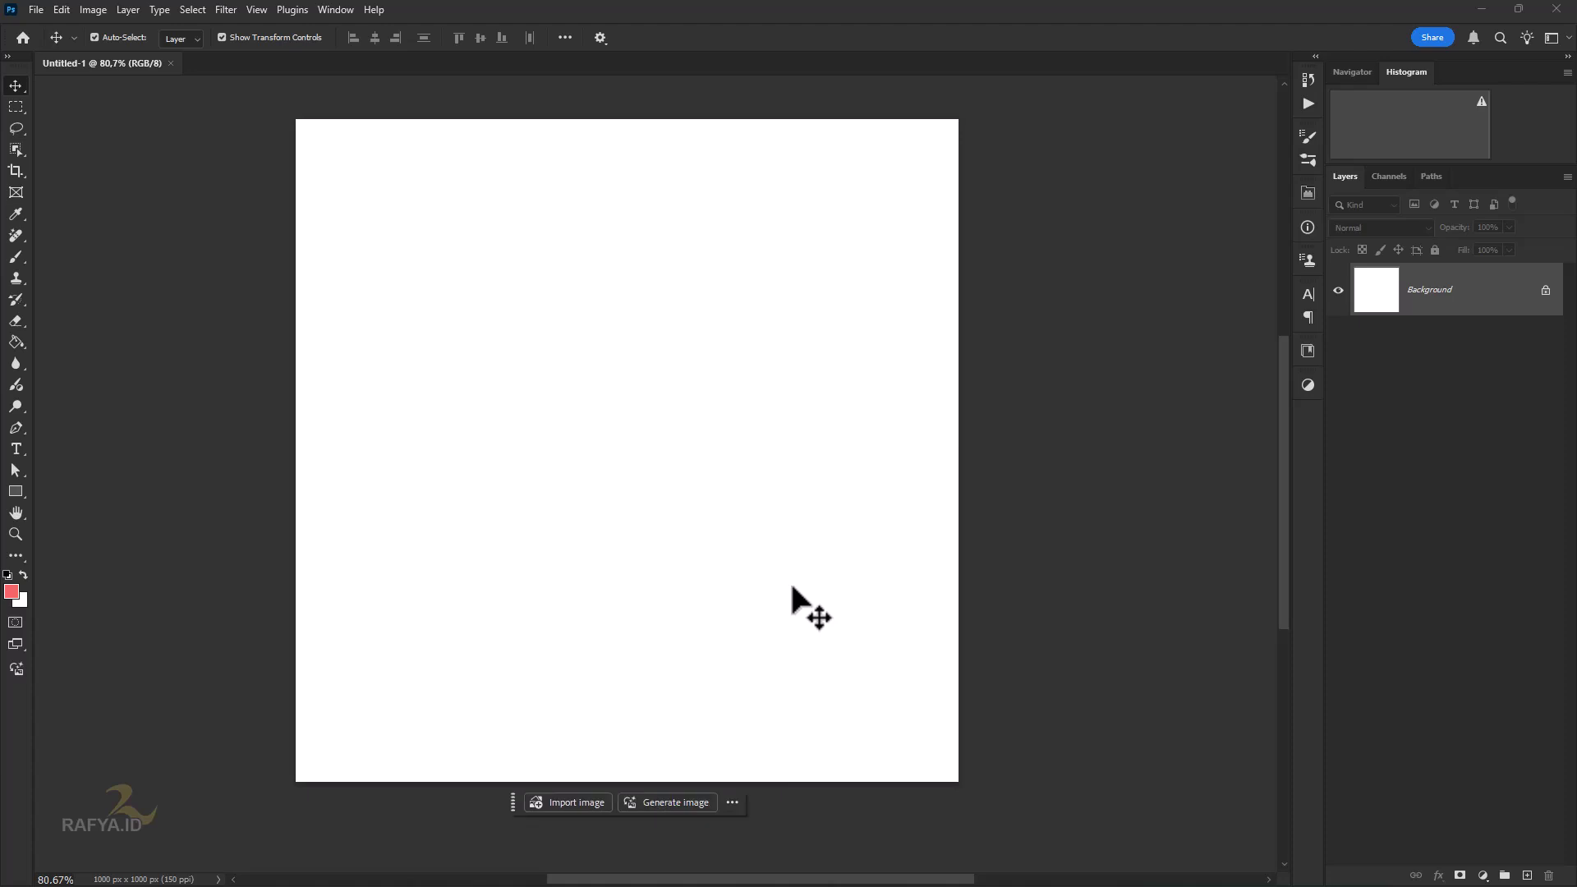
left_click(15, 107)
left_click_drag(294, 119, 323, 836)
left_click_drag(489, 398, 298, 422)
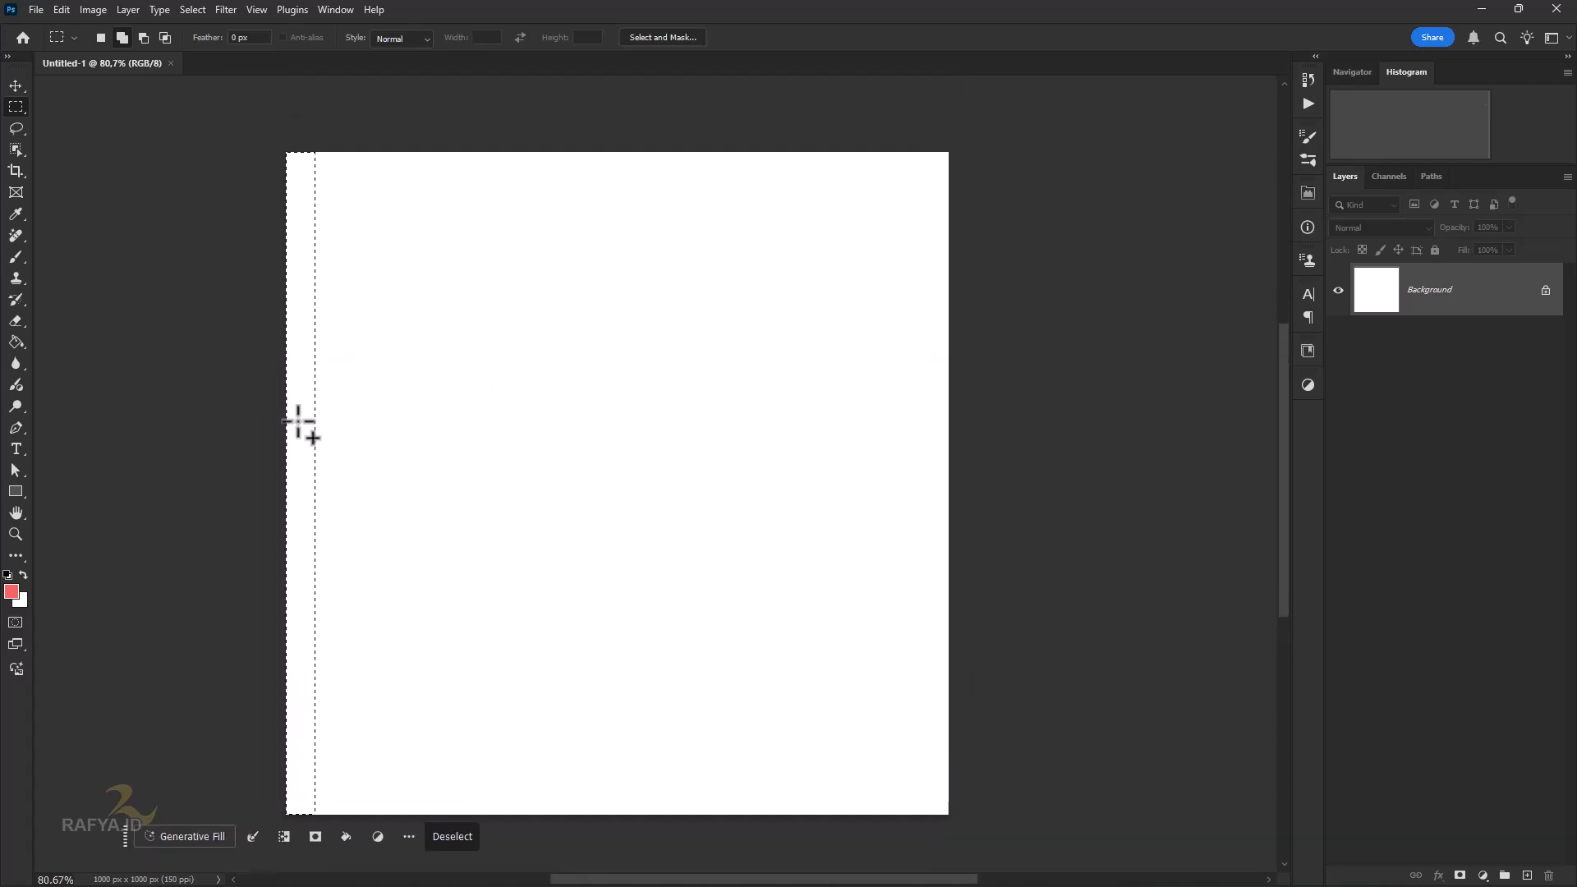
right_click(302, 414)
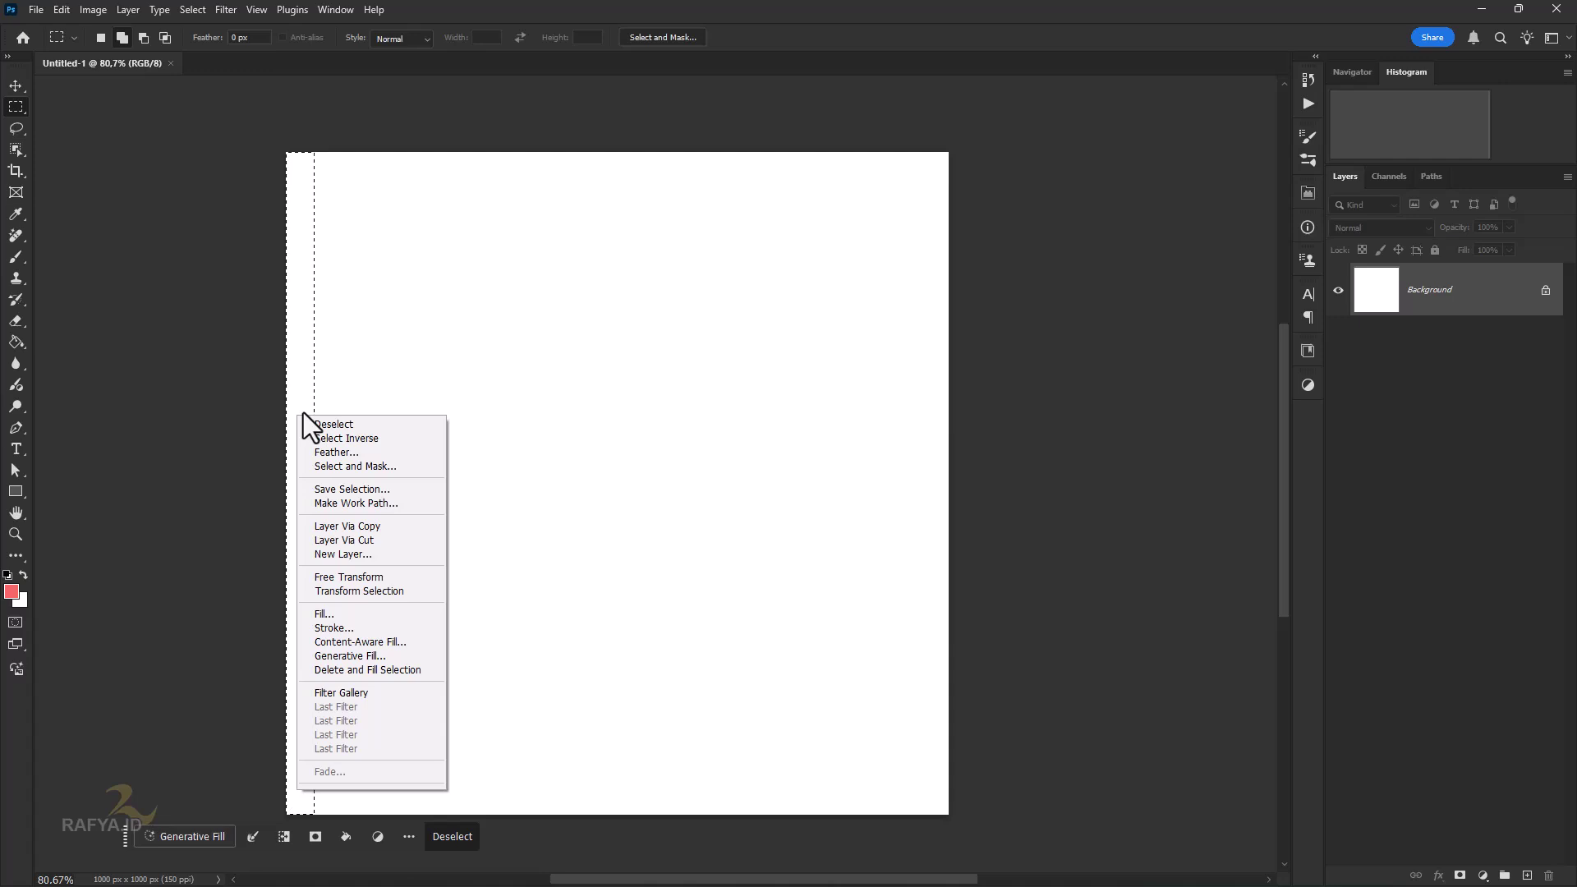
left_click(399, 528)
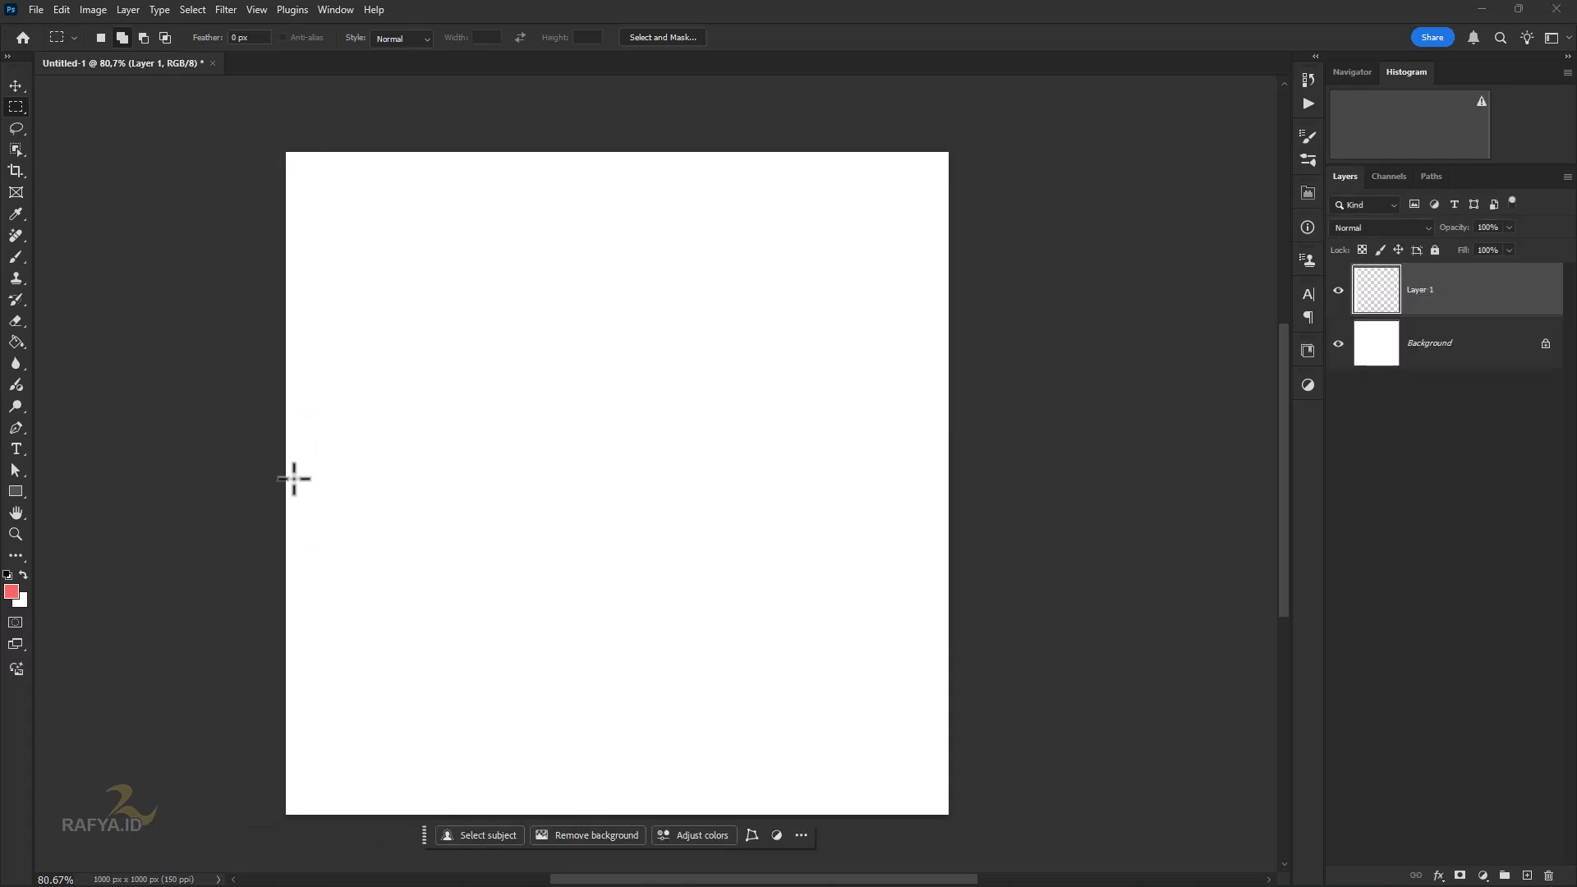
Step: Apply a Gradient Overlay with the Black, White preset from Basics to the strip layer and rasterize its layer style
right_click(1437, 300)
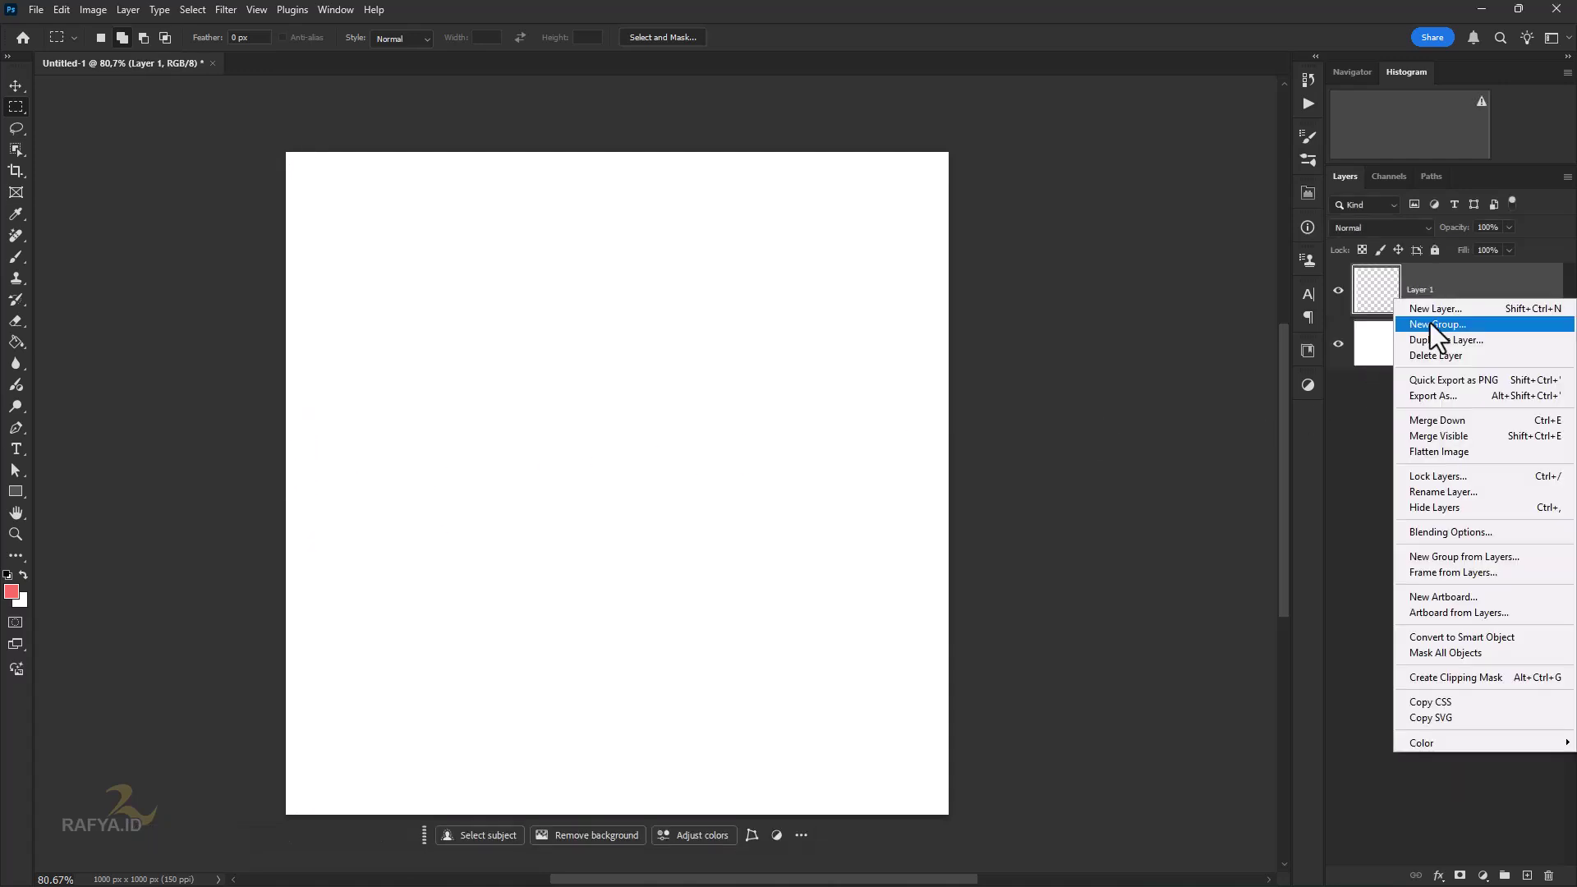
left_click(1492, 533)
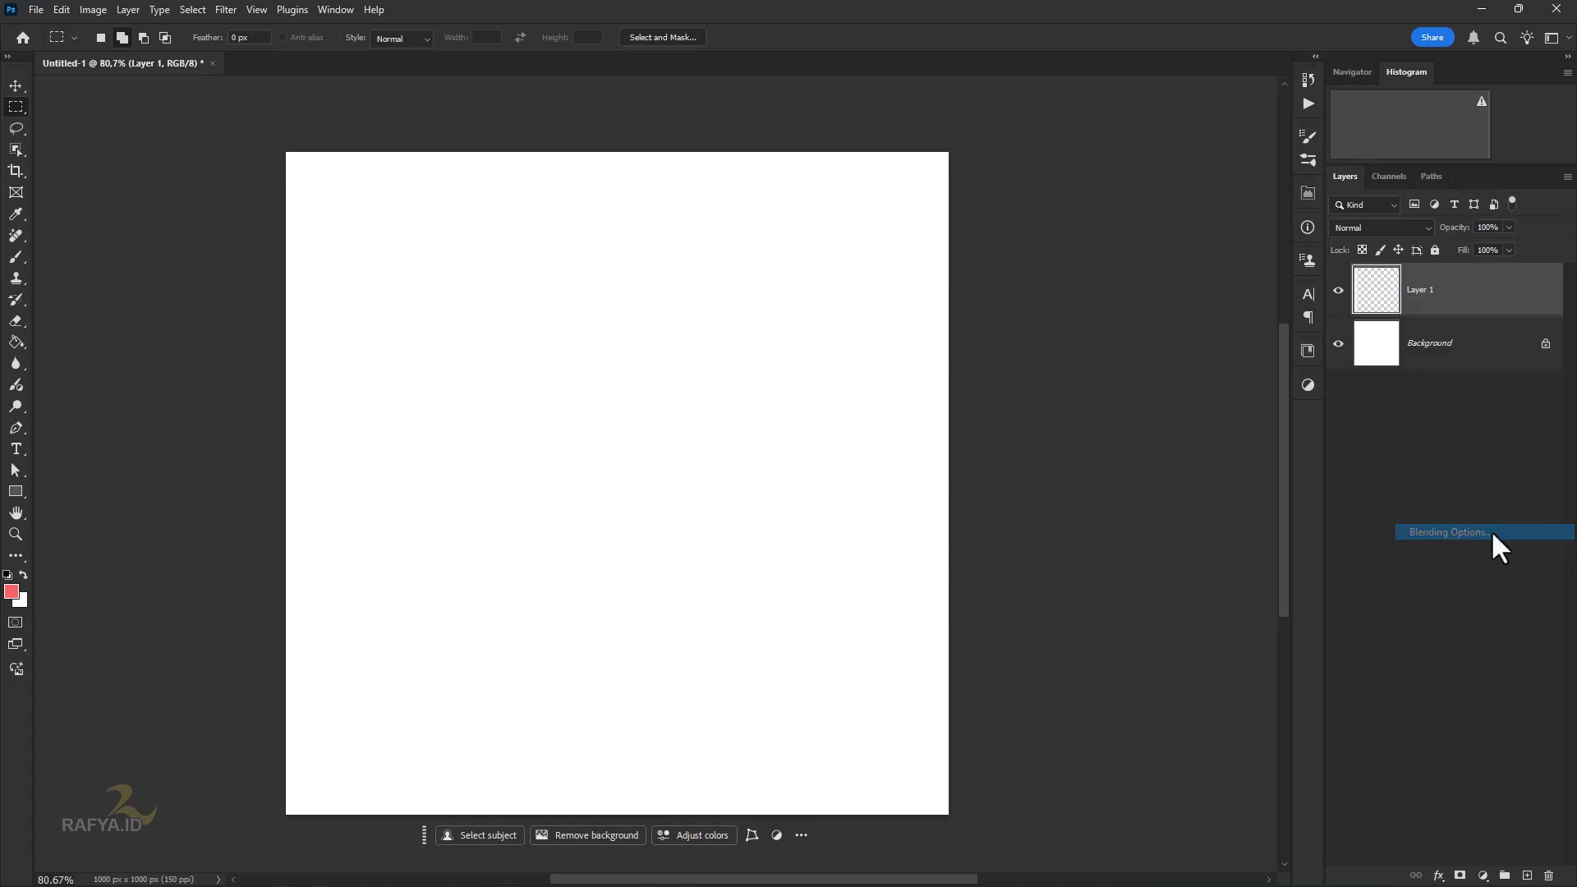
left_click(823, 510)
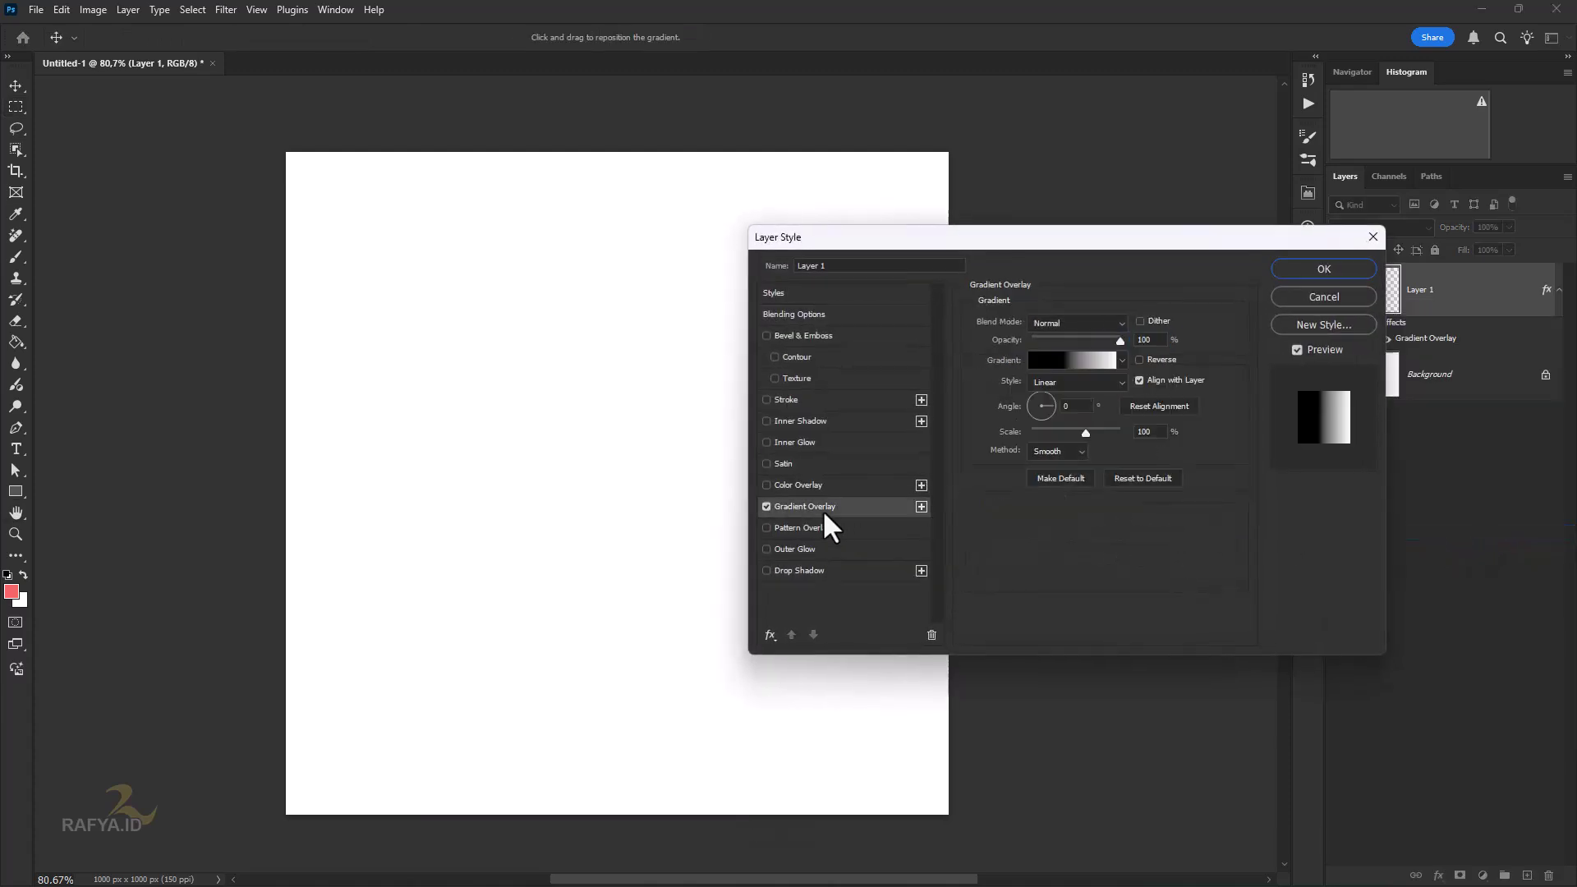
left_click(1082, 361)
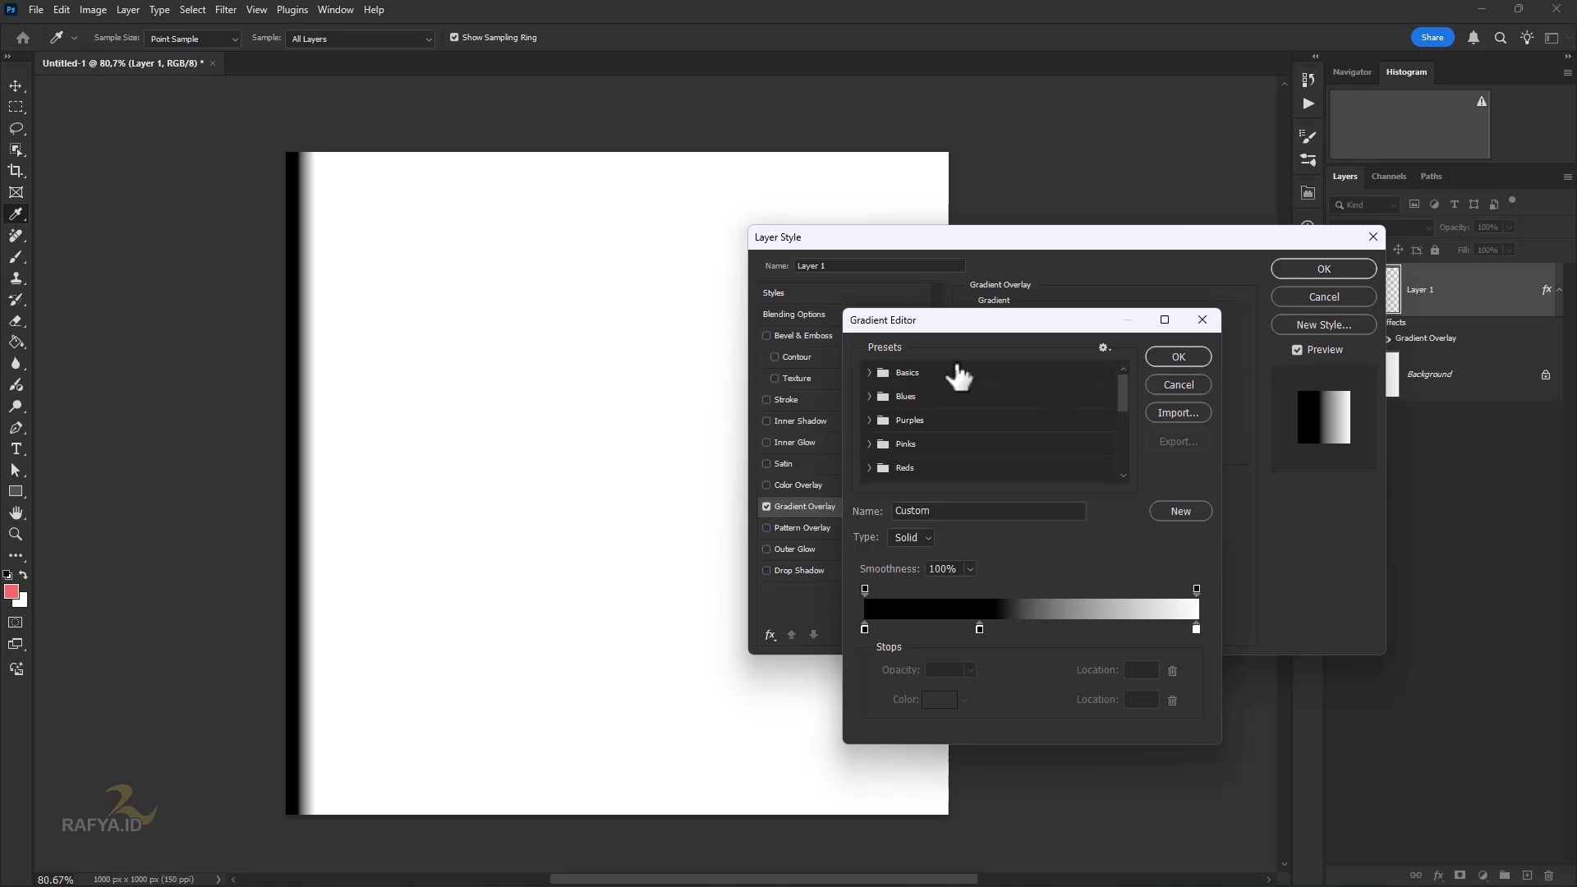
left_click(870, 372)
left_click(942, 398)
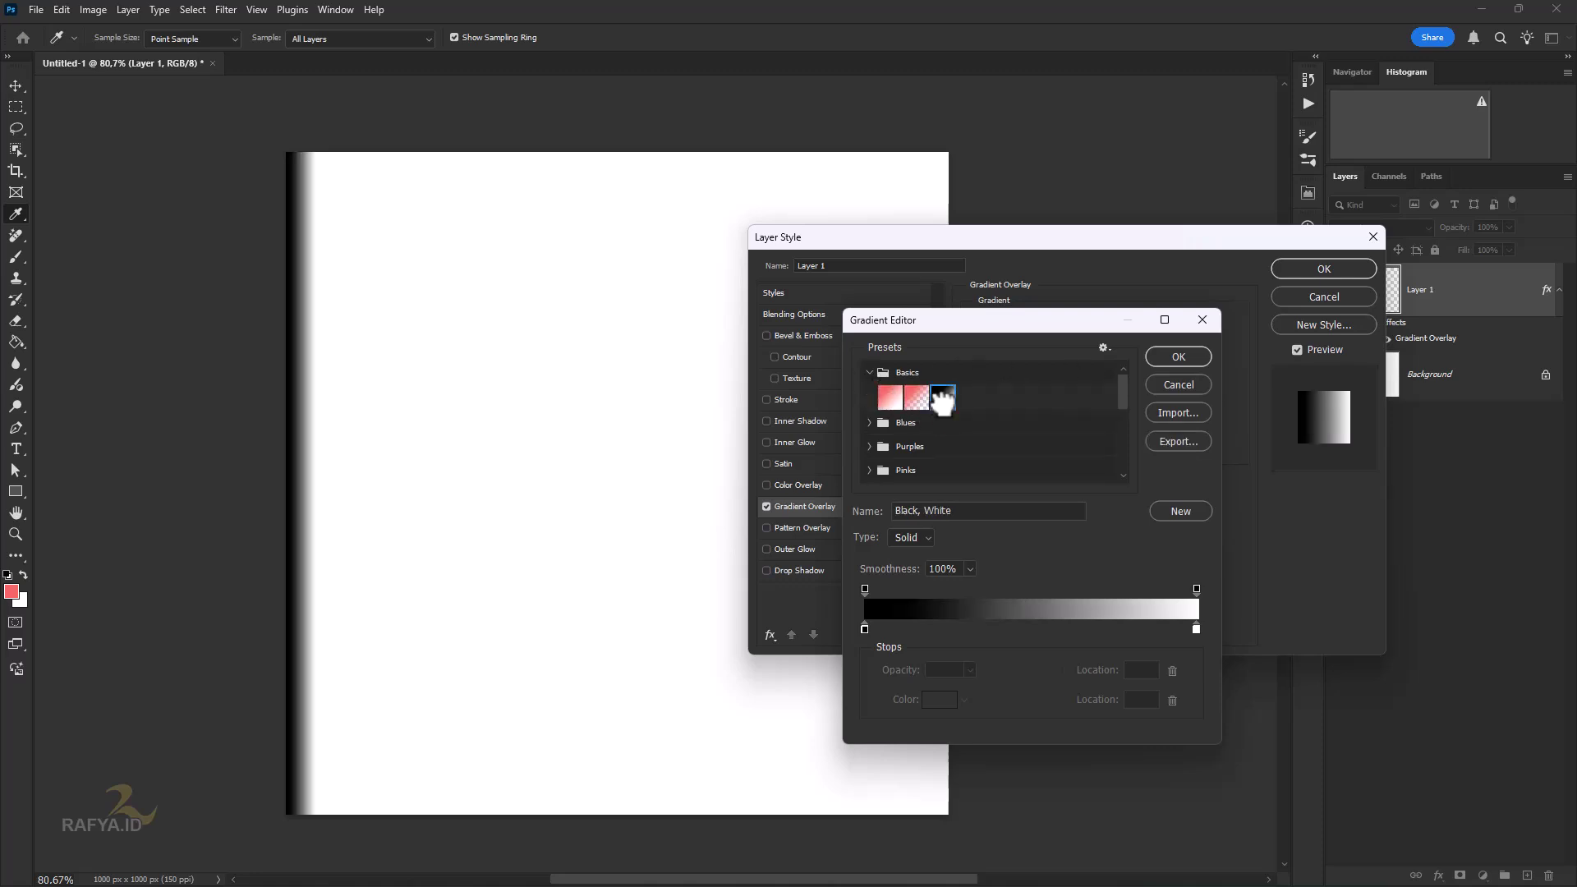
left_click(1170, 355)
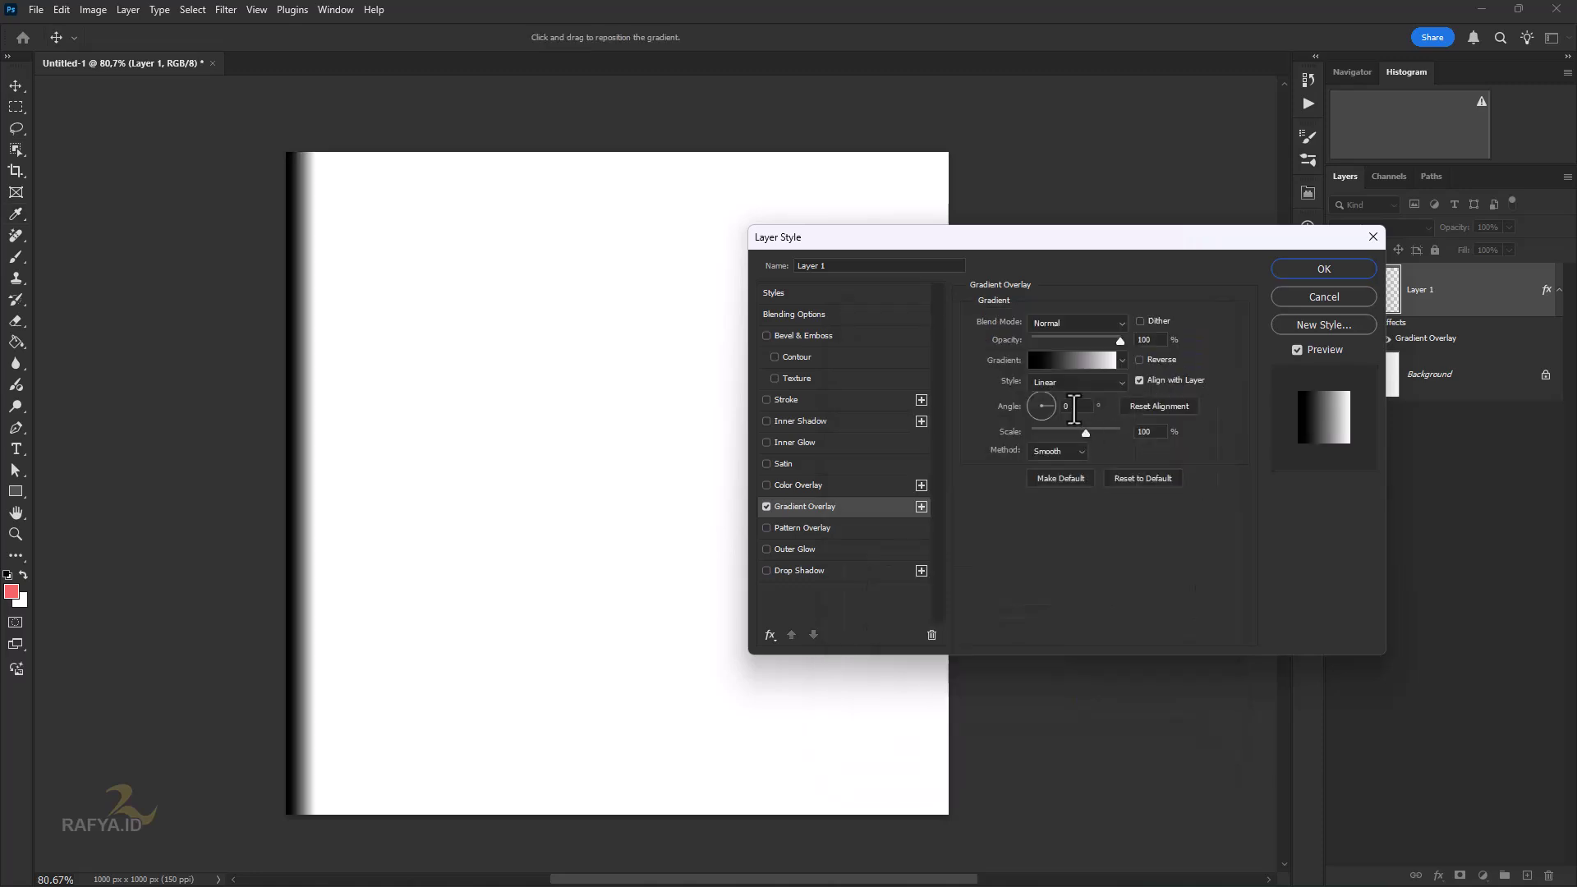
left_click(1071, 407)
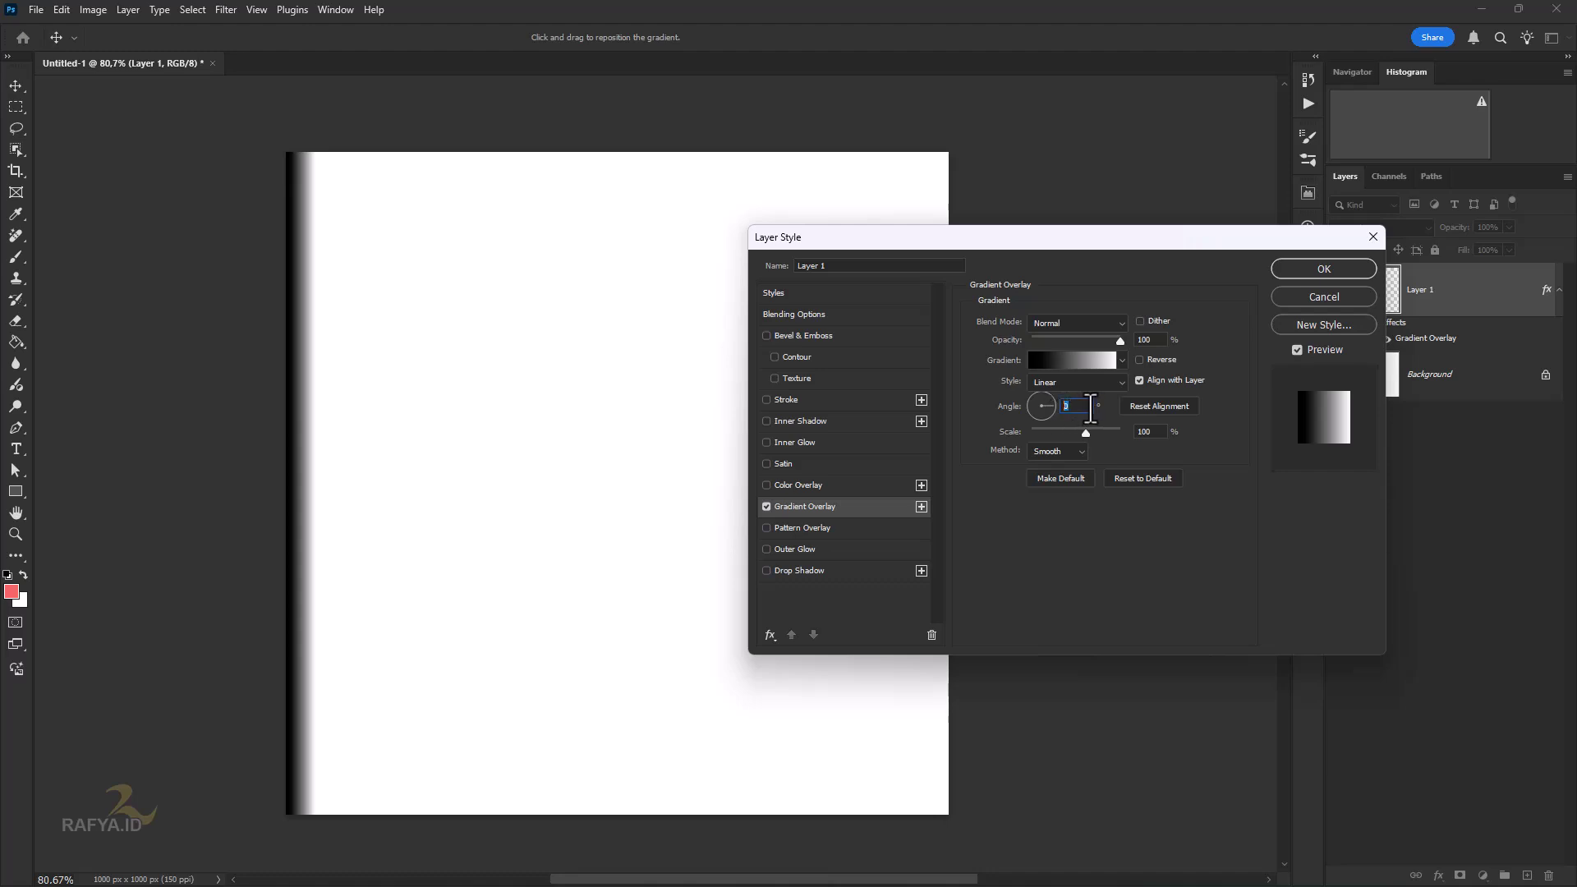
left_click(1300, 267)
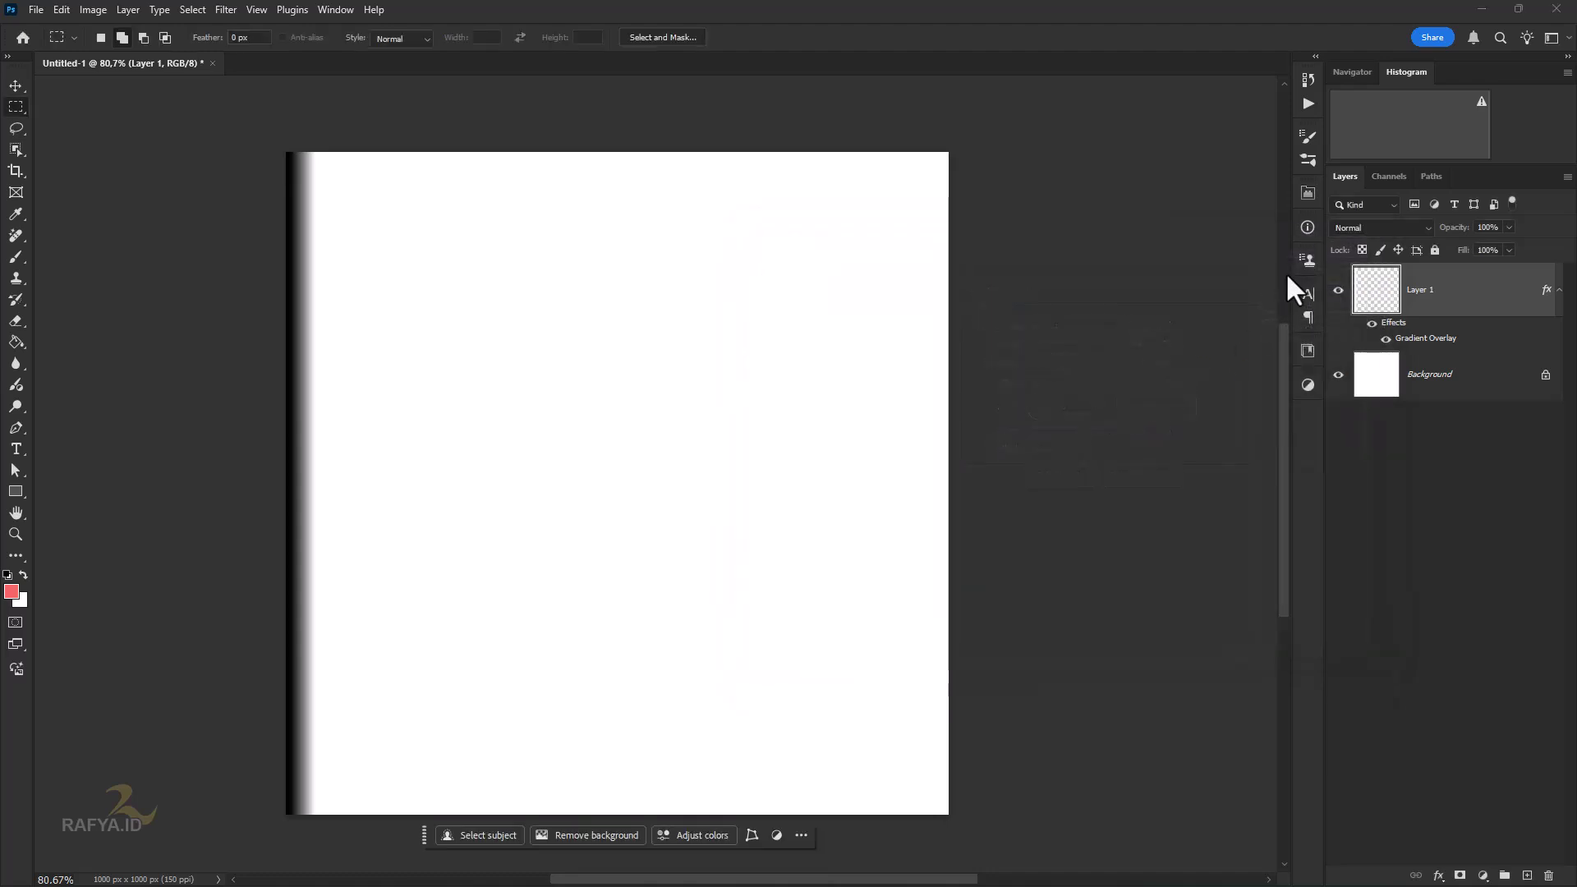
right_click(1425, 279)
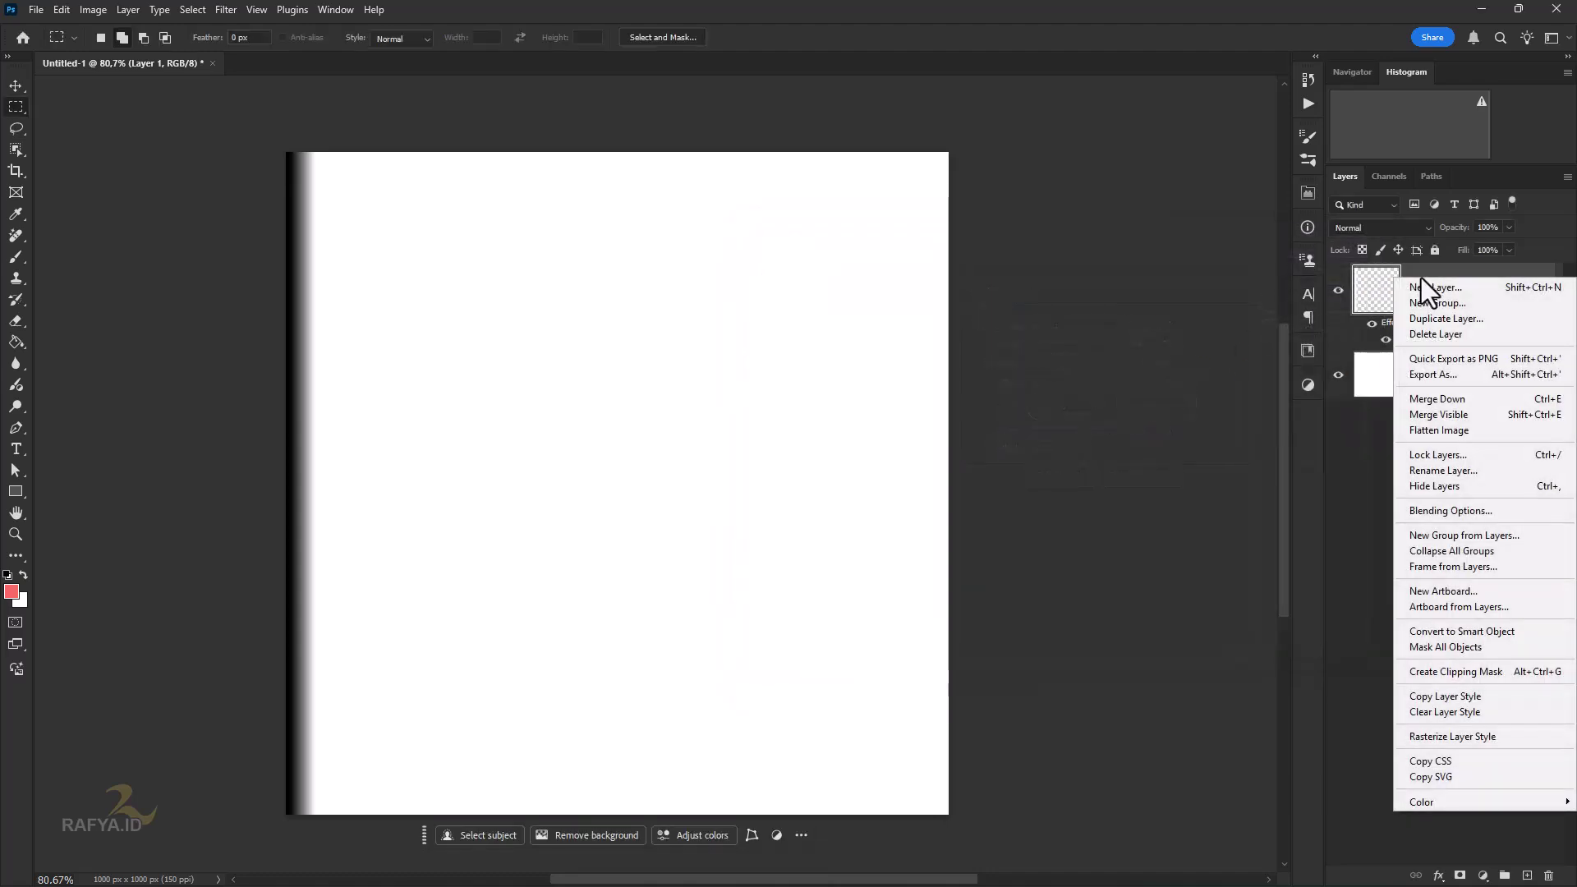
left_click(1403, 736)
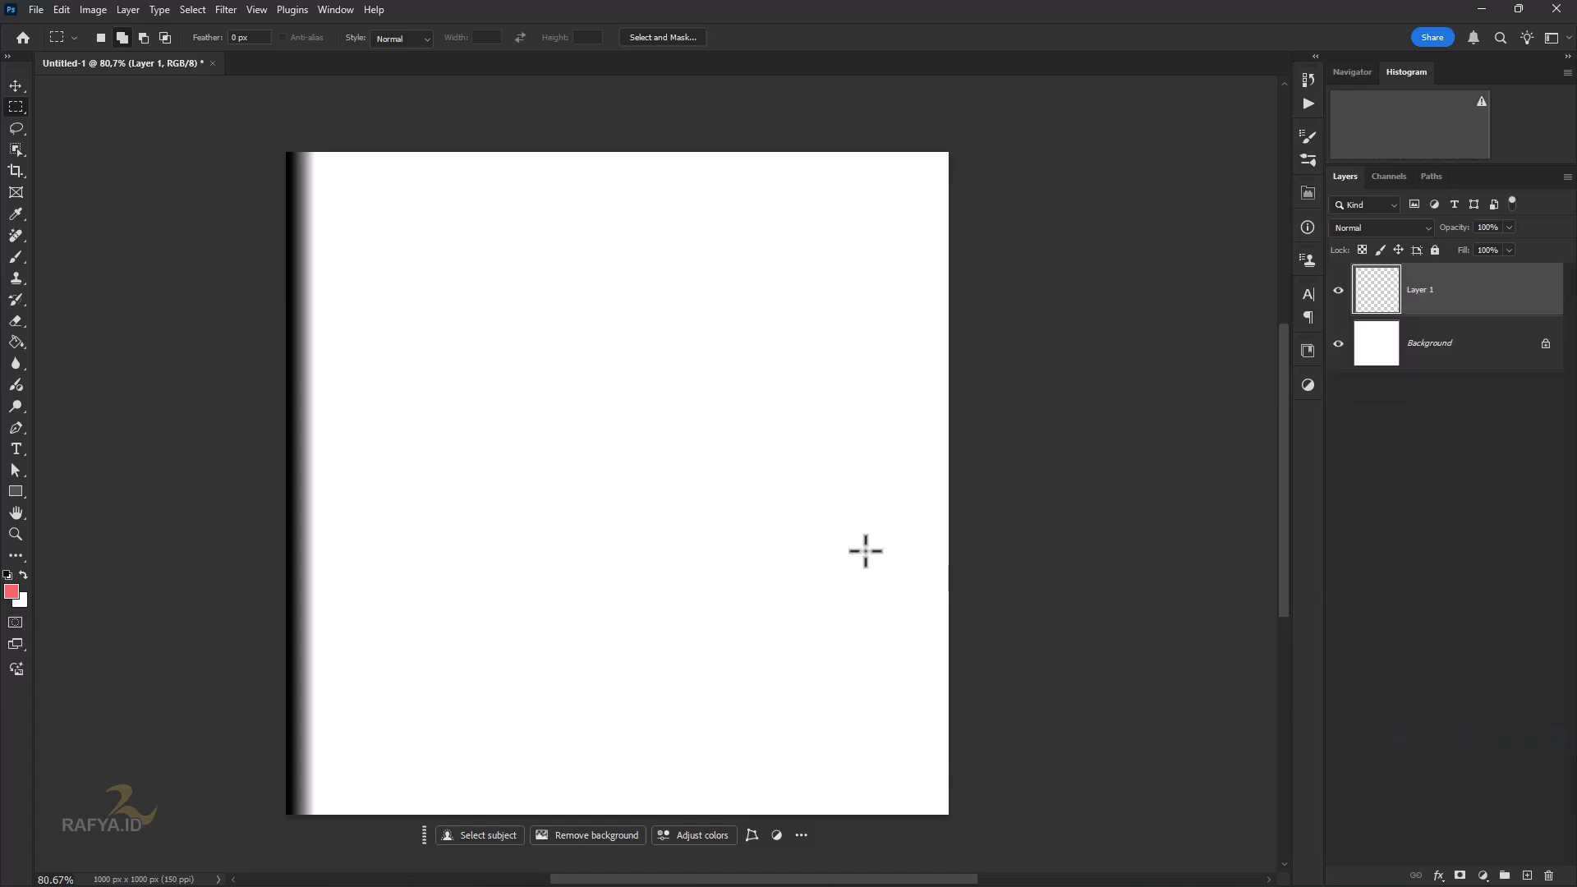
Step: Duplicate the gradient strip with a transform and place the copy flush against the original's right side, at X about 64.5 px
left_click(17, 86)
key("ctrl")
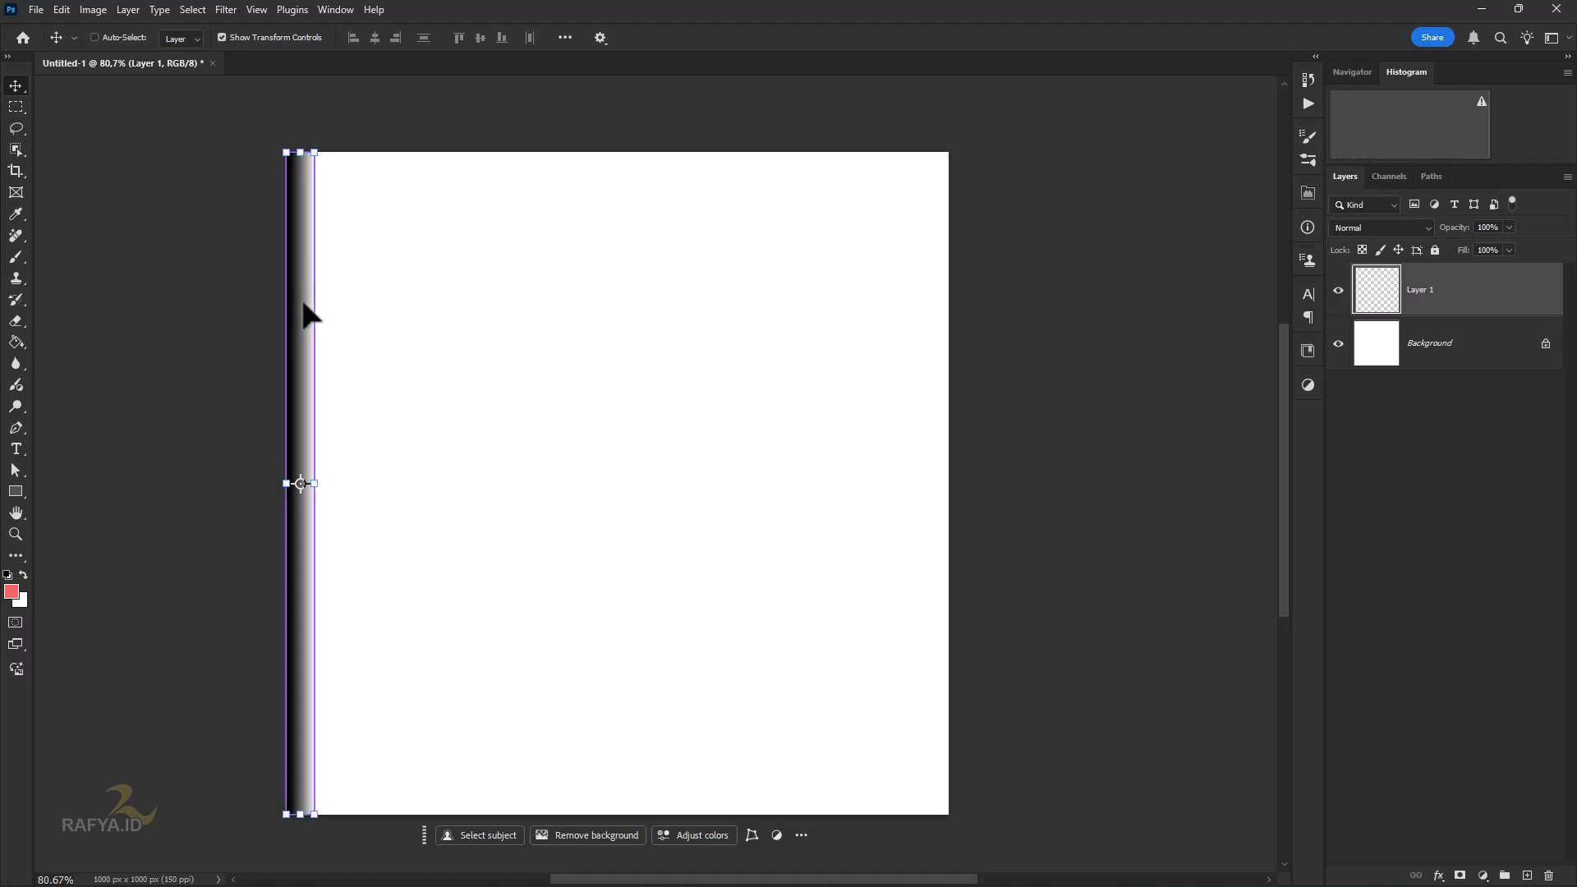
key("ctrl+alt+t")
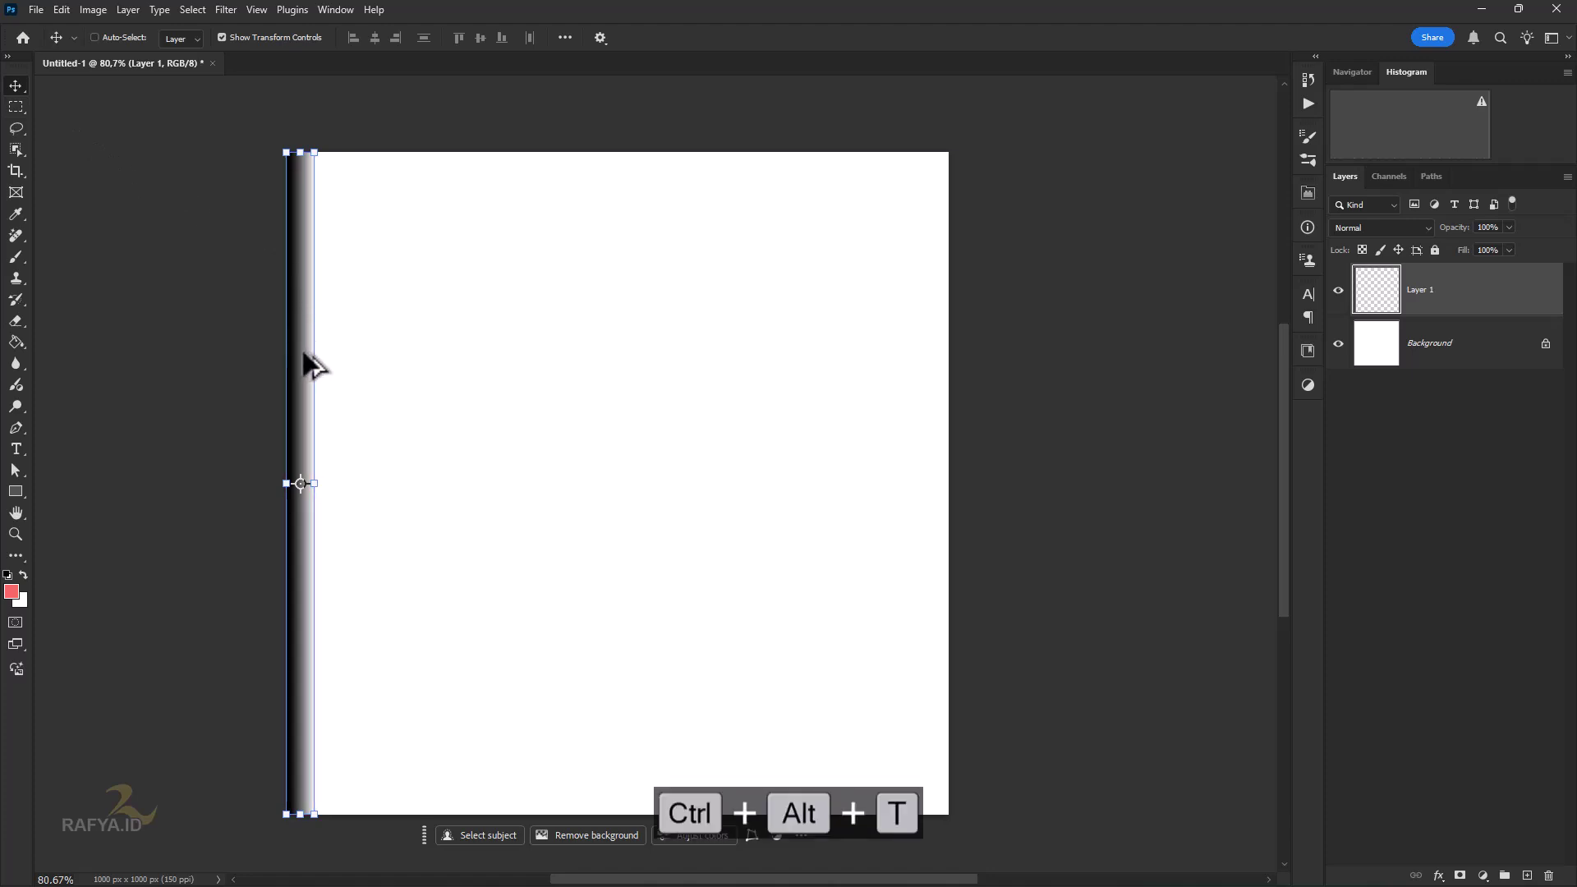
left_click_drag(308, 357, 335, 337)
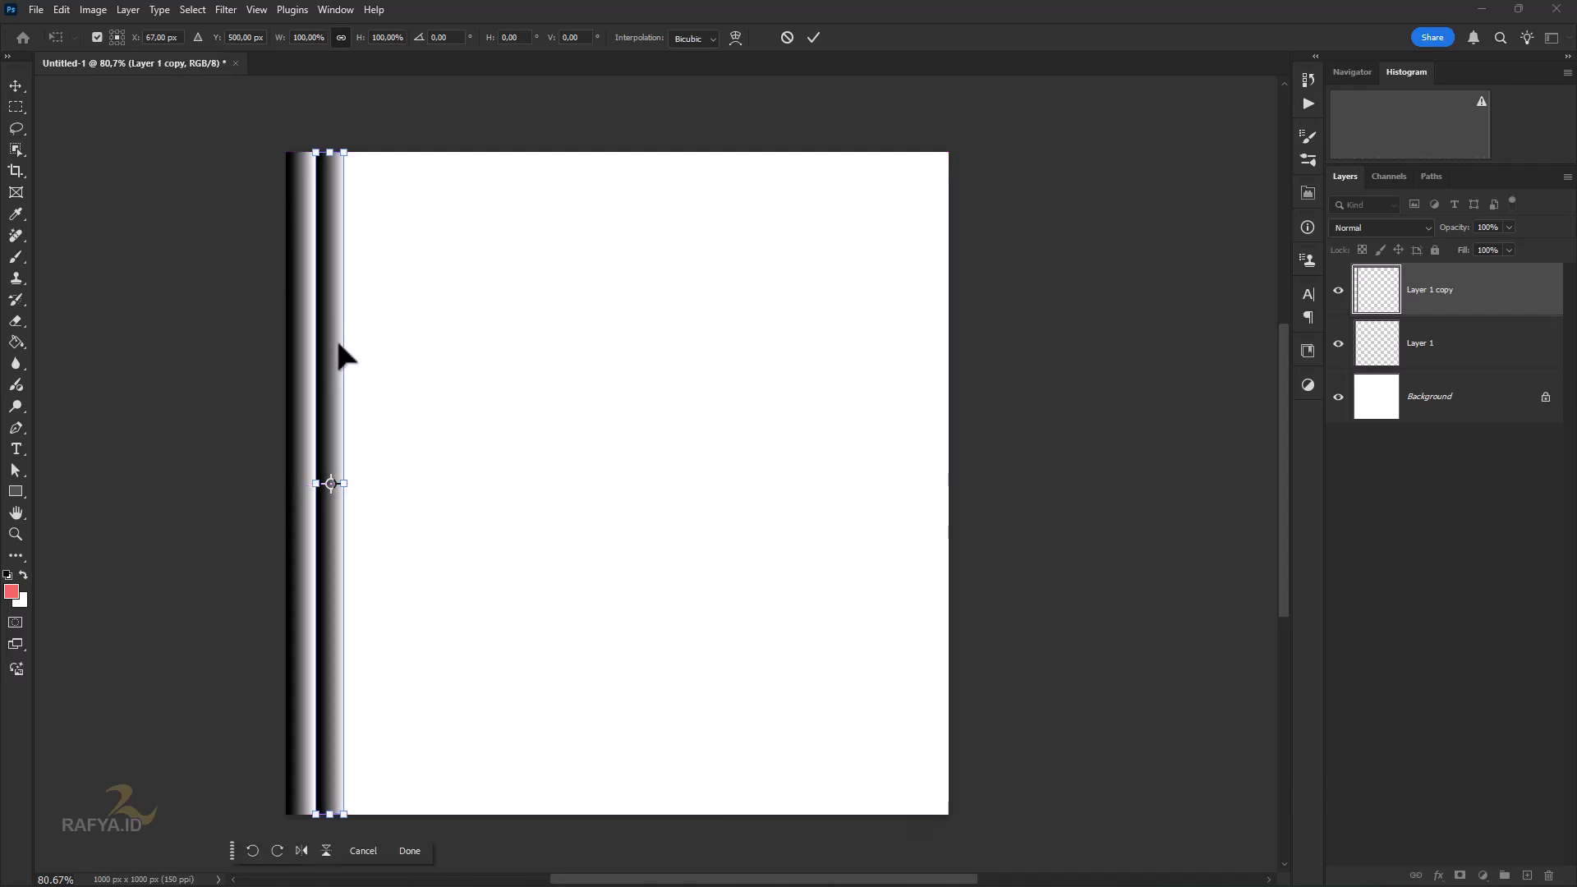
key("Left")
key("Left")
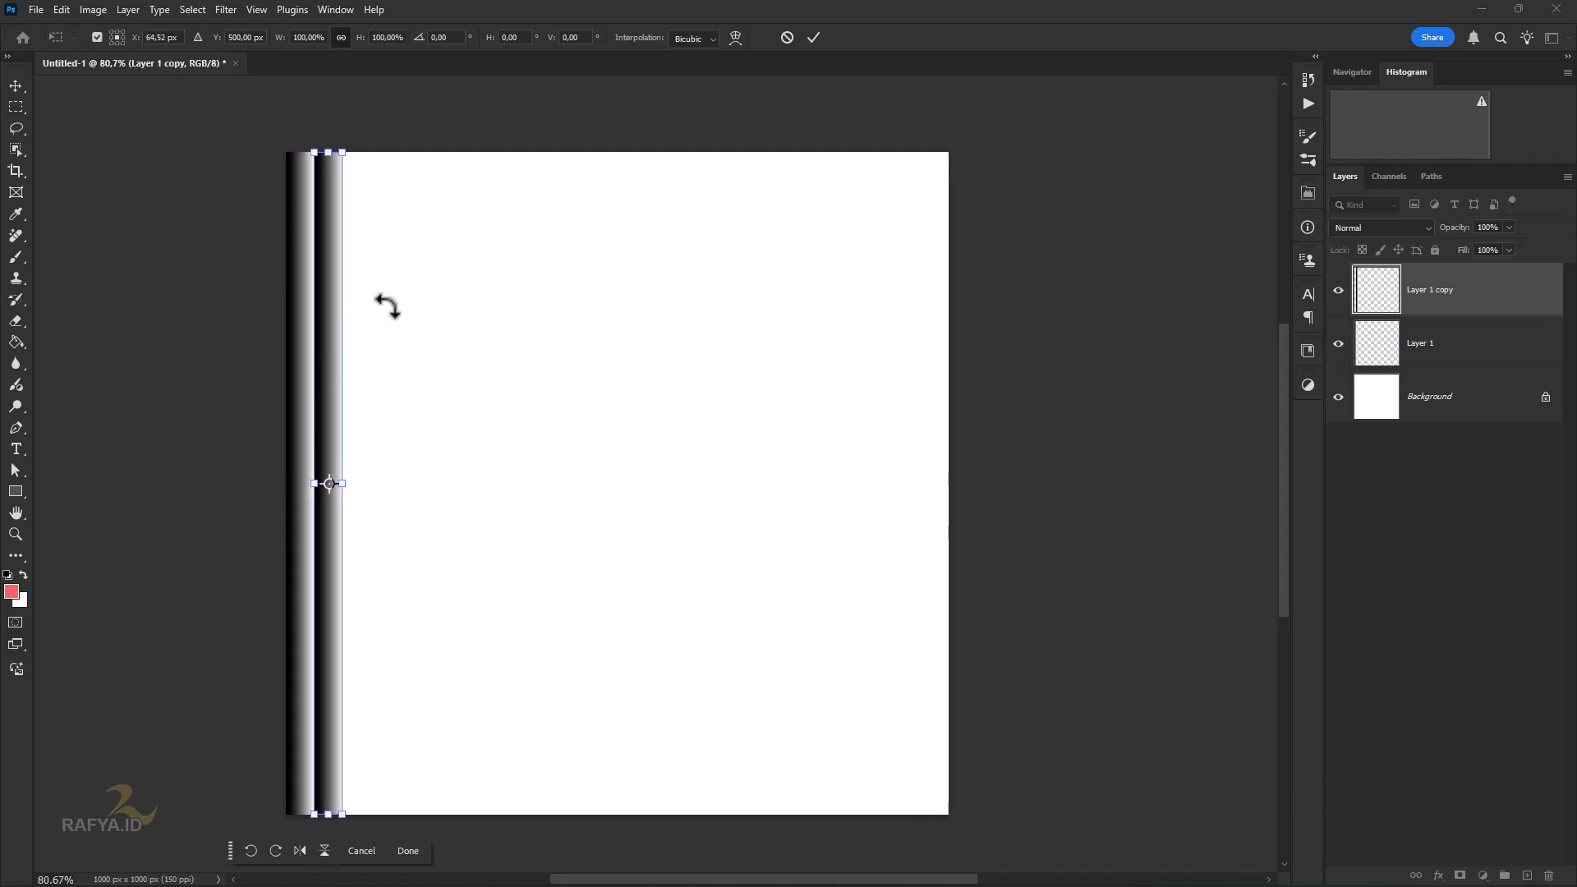
left_click(813, 38)
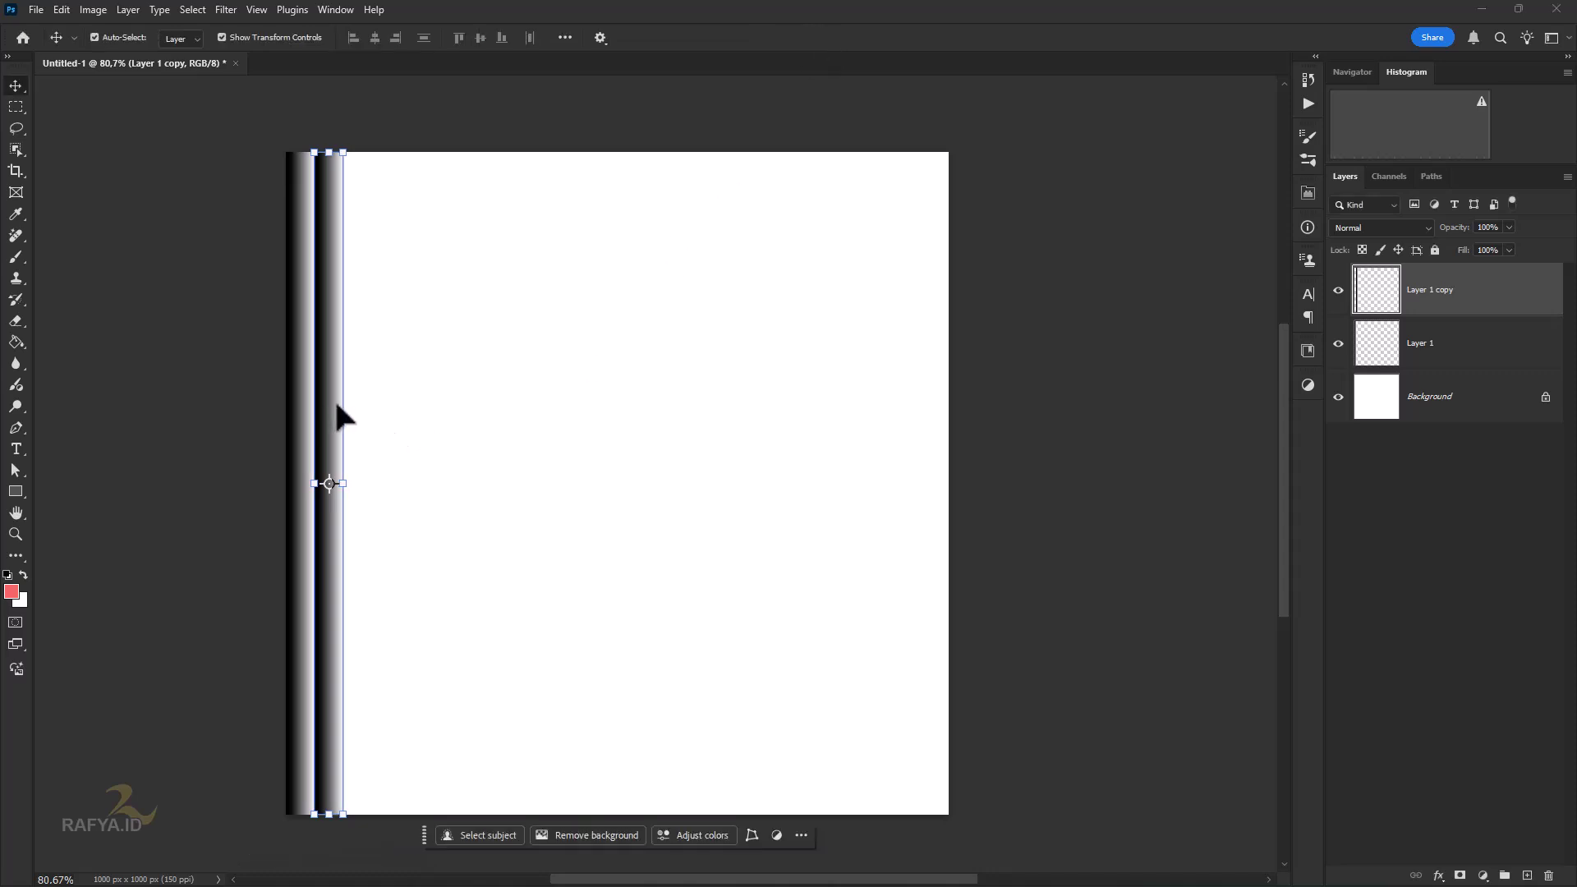
Step: Repeat the duplicating transform until the gradient strips cover the full width of the canvas
key("ctrl+shift+alt+t")
key("ctrl+shift+alt+t")
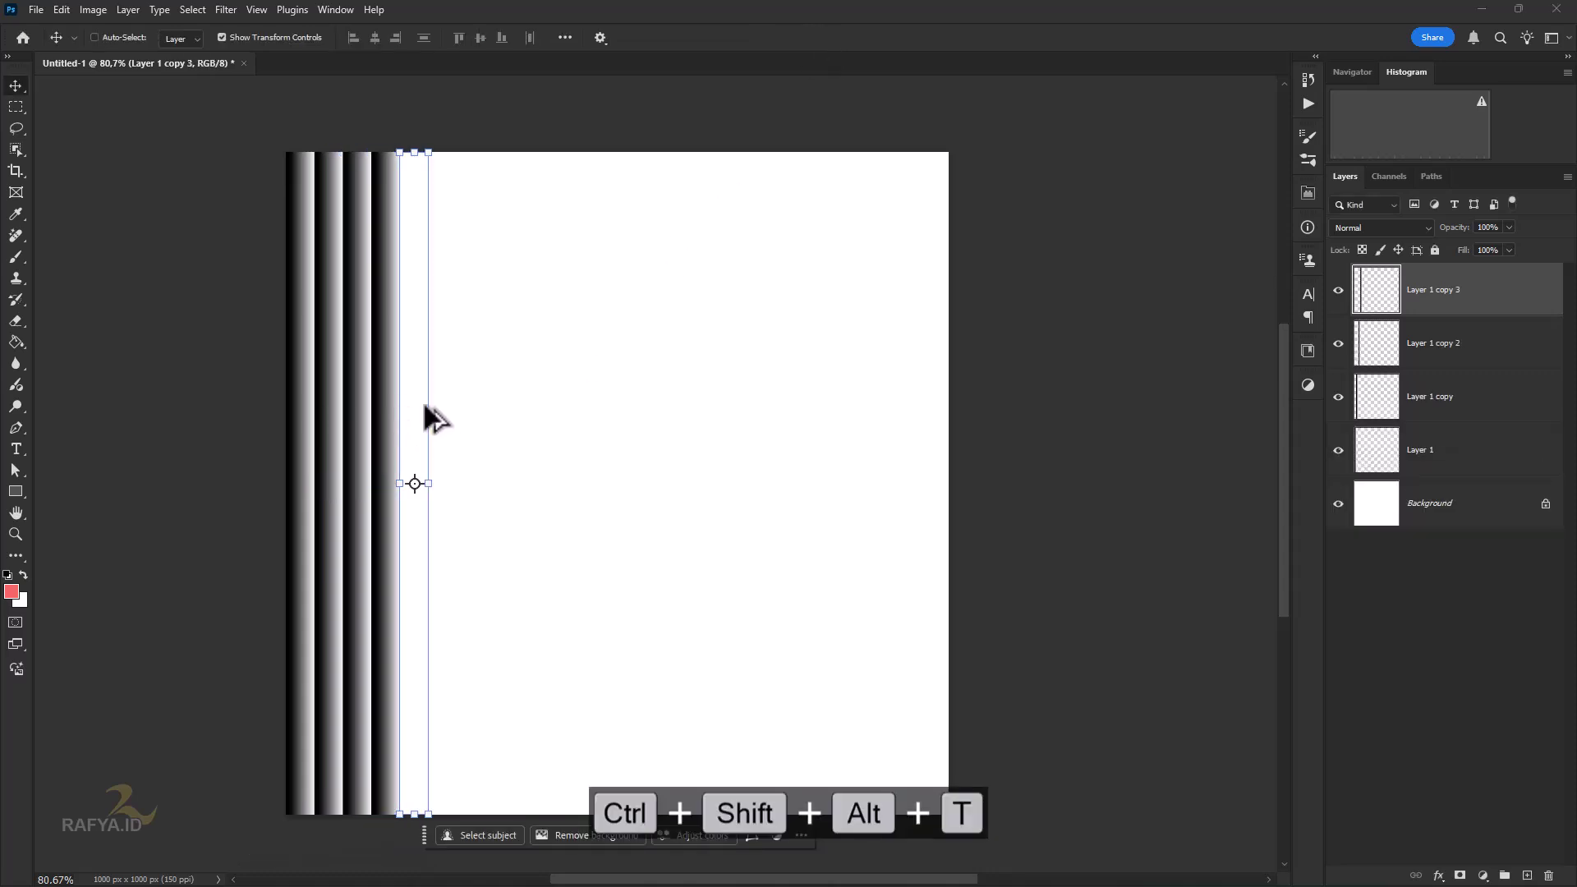
key("ctrl+shift+alt+t")
key("ctrl+shift+alt+t")
key("ctrl+shift+alt+t")
key("ctrl+shift+alt+t")
key("ctrl+shift+alt+t")
key("ctrl+shift+alt+t")
key("ctrl+shift+alt+t")
key("ctrl+shift+alt+t")
key("ctrl+shift+alt+t")
key("ctrl+shift+alt+t")
key("ctrl+shift+alt+t")
key("ctrl+shift+alt+t")
key("ctrl+shift+alt+t")
key("ctrl+shift+alt+t")
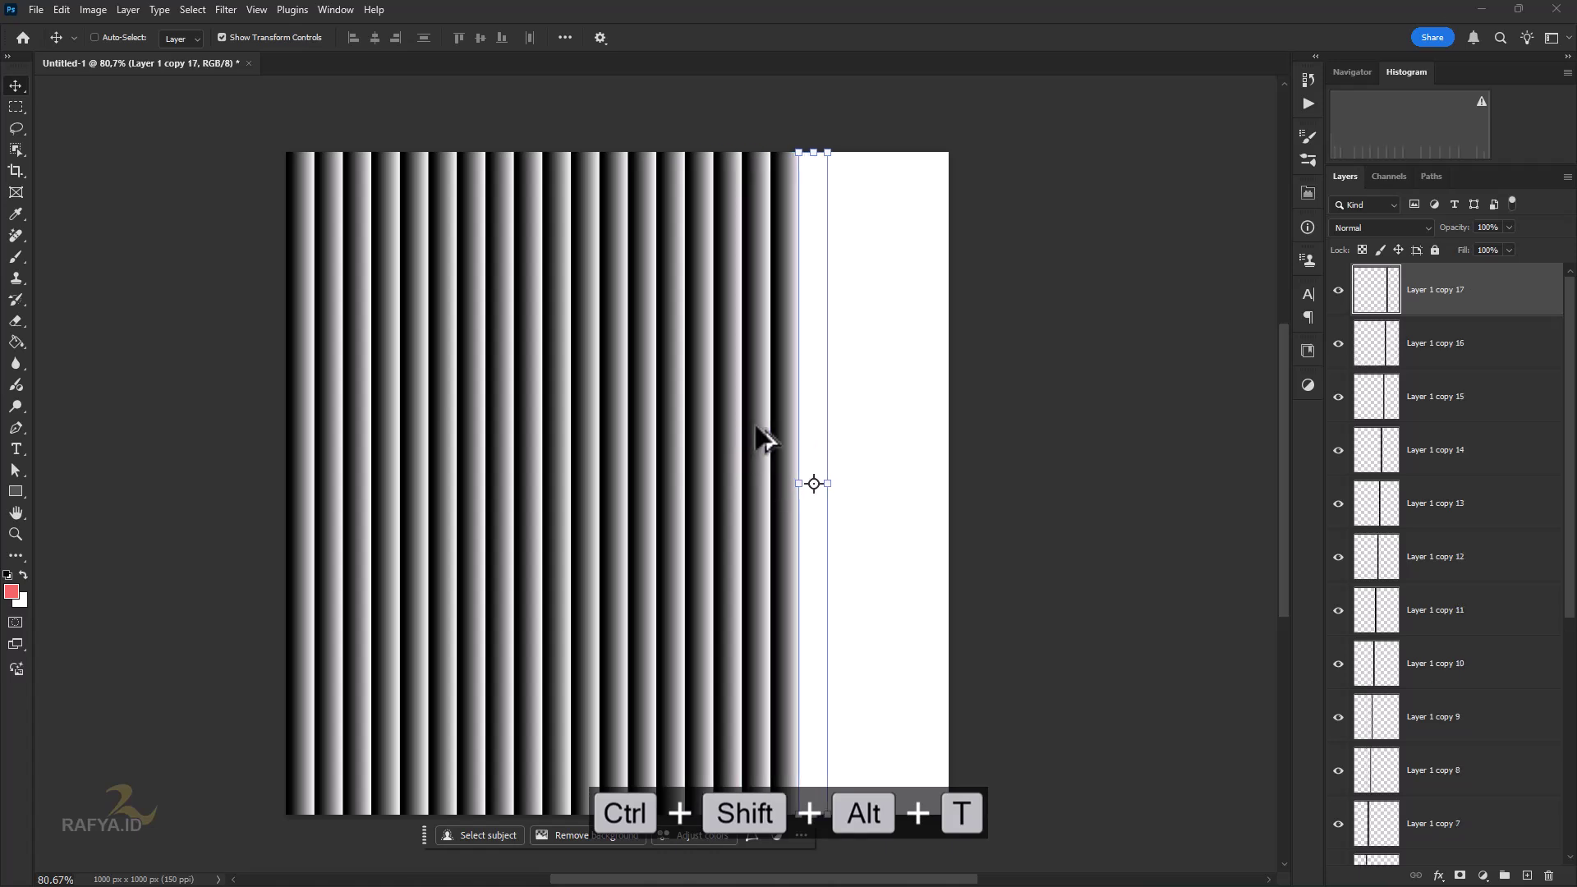
key("ctrl+shift+alt+t")
key("ctrl+shift+alt+t")
key("ctrl+shift+alt+t")
key("ctrl+shift+alt+t")
key("ctrl+shift+alt+t")
key("ctrl+shift+alt+t")
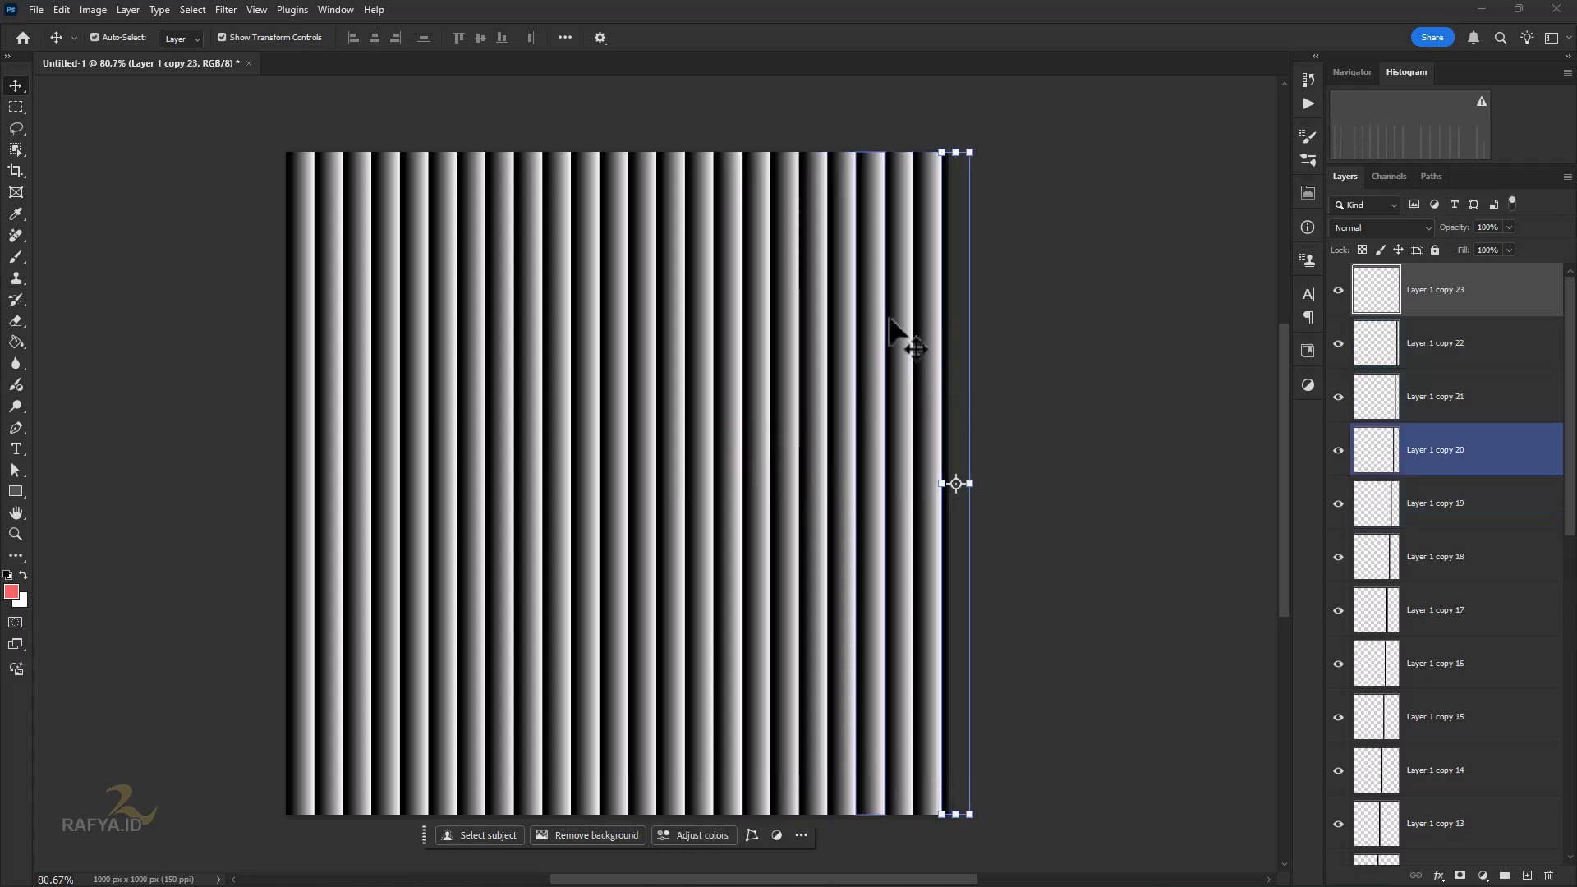
Step: Save the striped document in Photoshop format under the file name texture
left_click(36, 13)
left_click(130, 214)
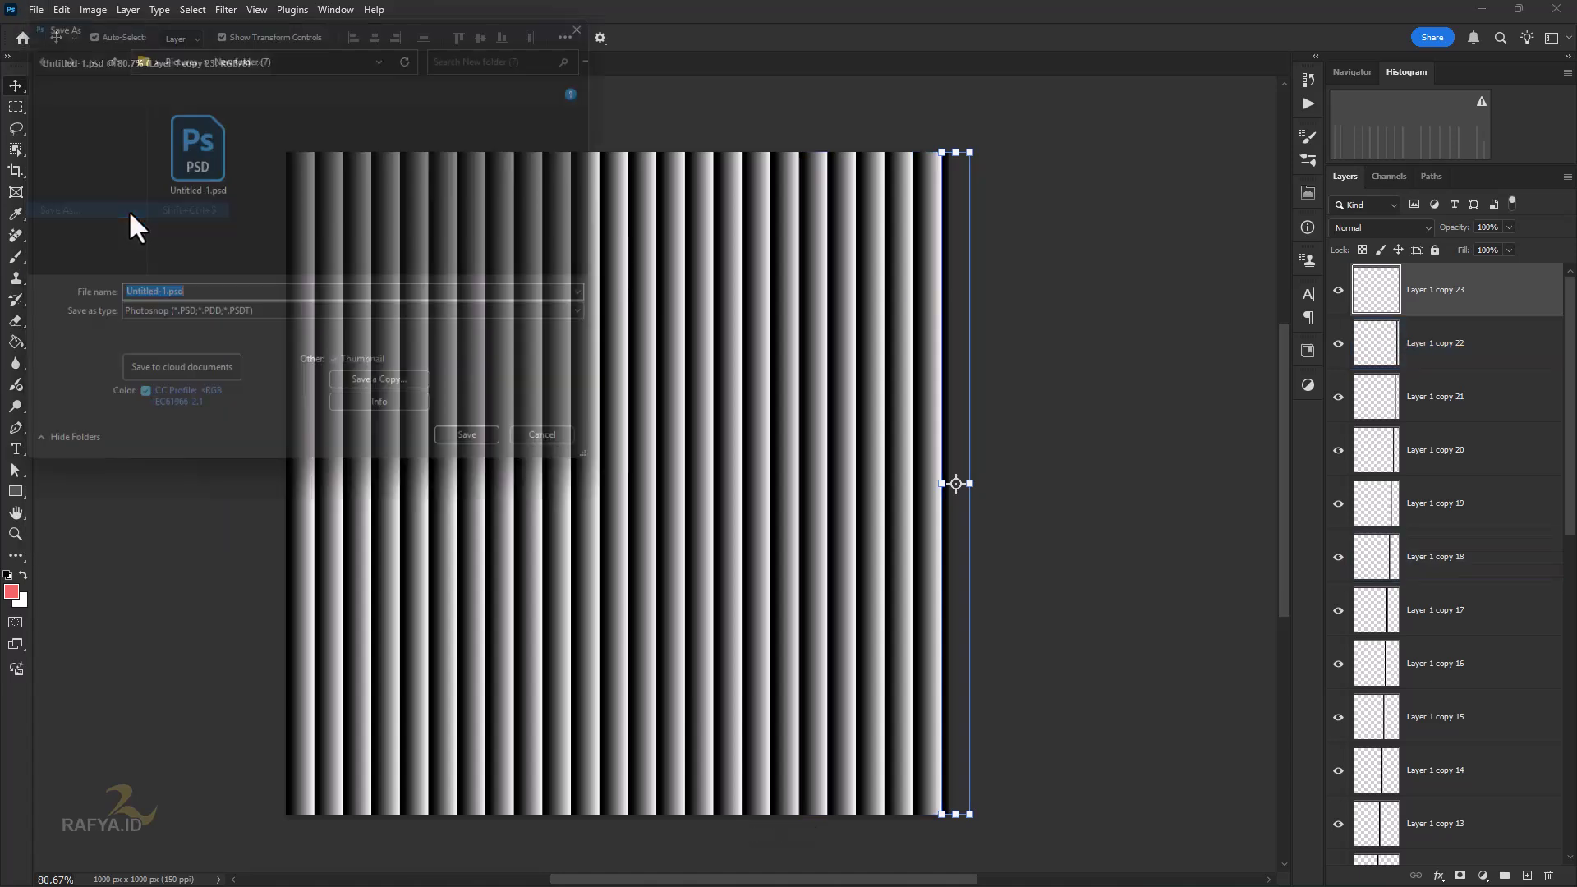
type("texture")
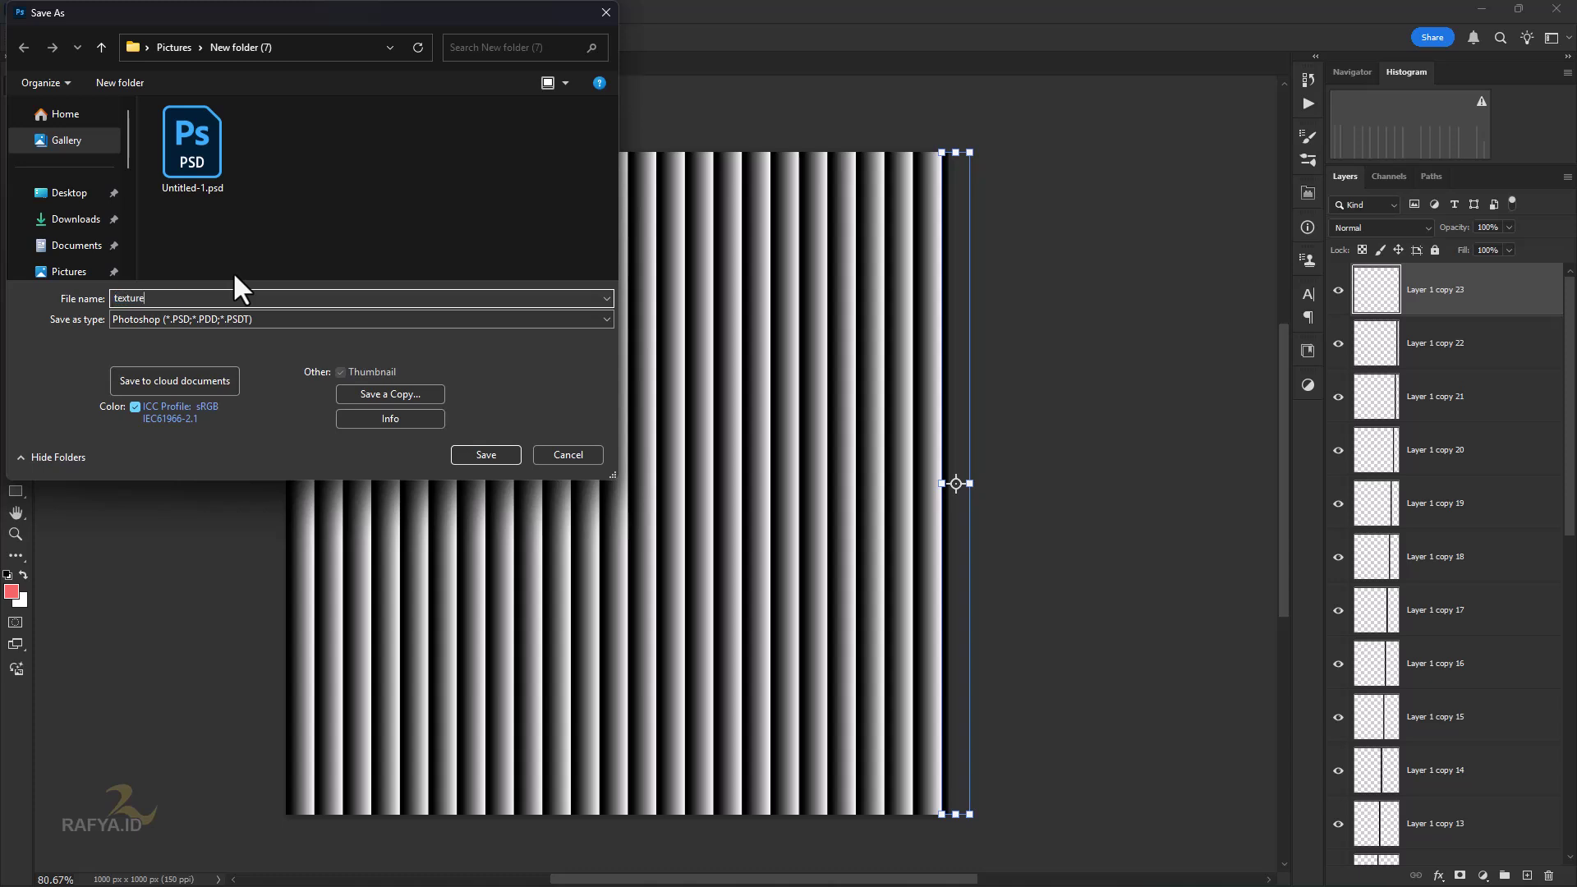
left_click(495, 457)
left_click(968, 244)
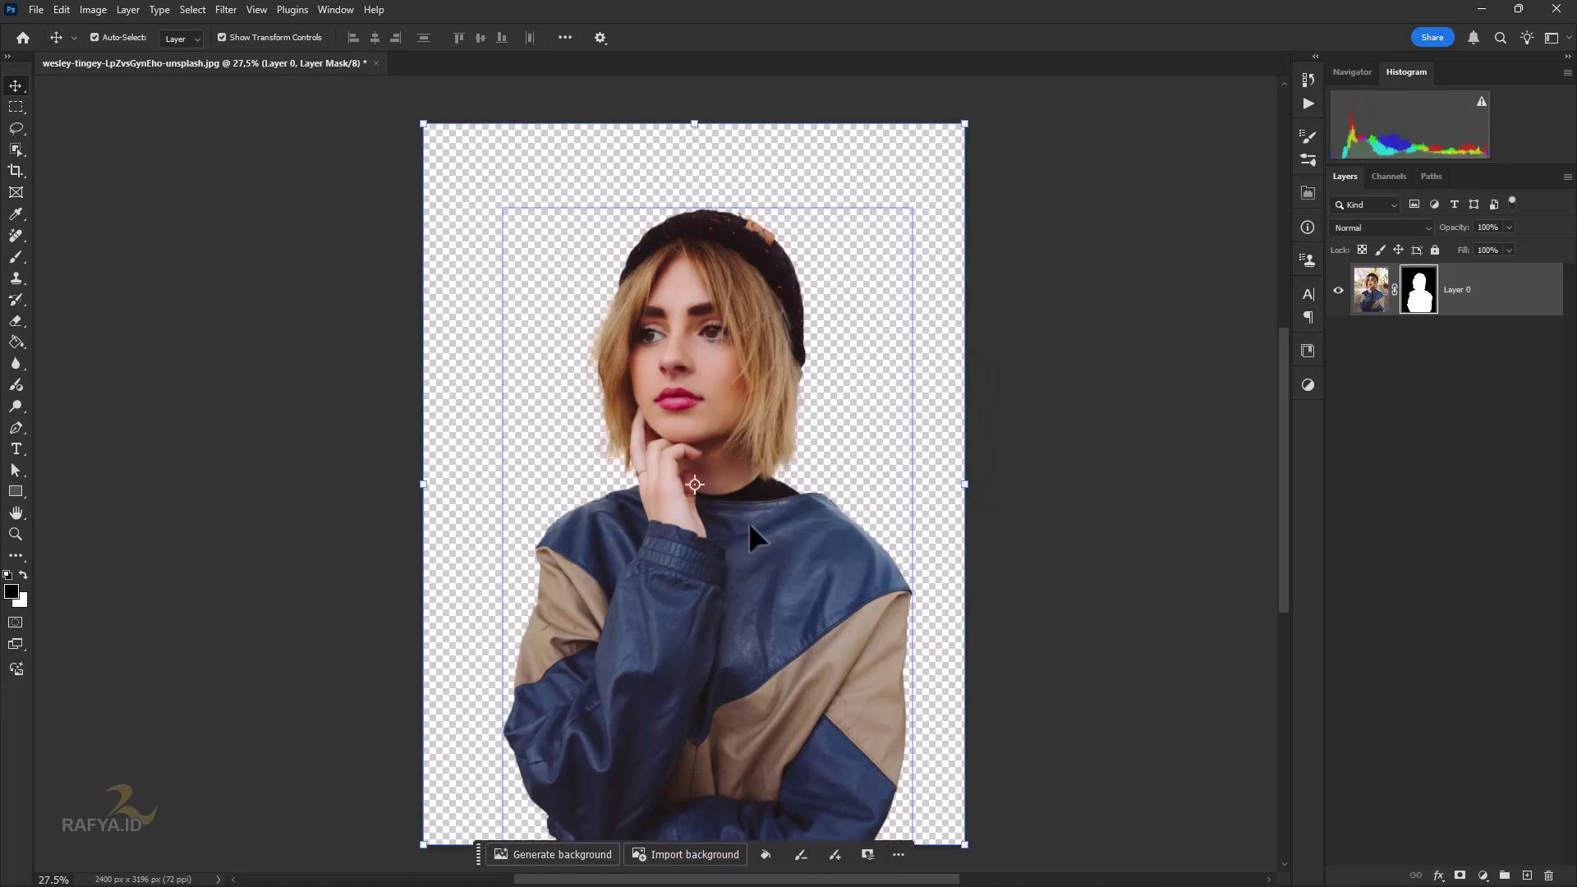
Step: Add a Solid Color fill layer in orange #d86b00 and move it beneath the cut-out portrait layer
left_click(1461, 310)
left_click(1483, 876)
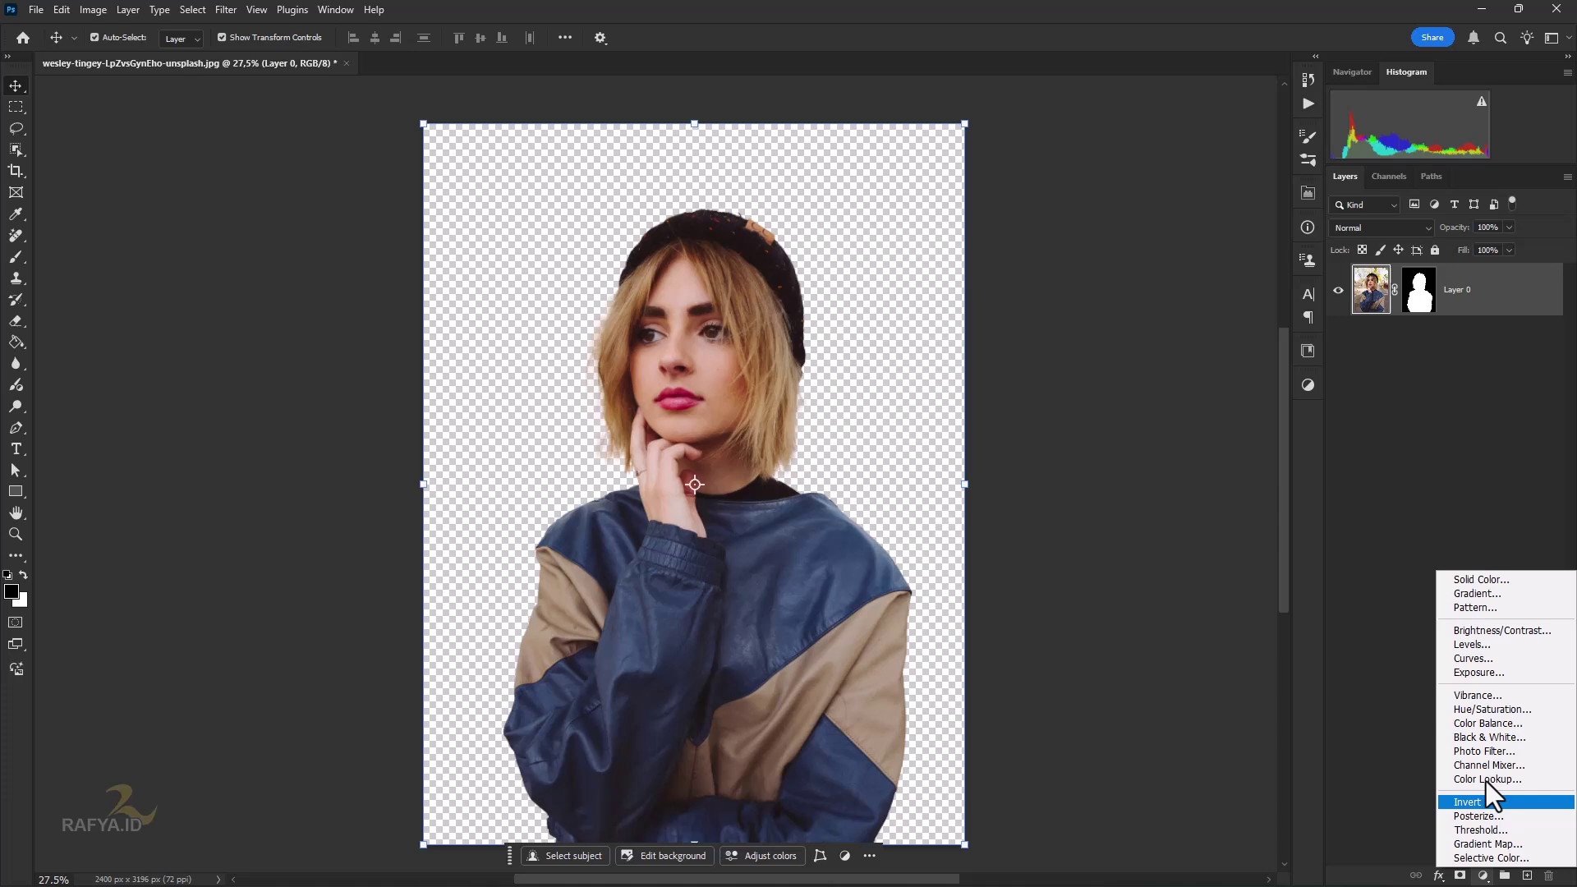
left_click(1545, 575)
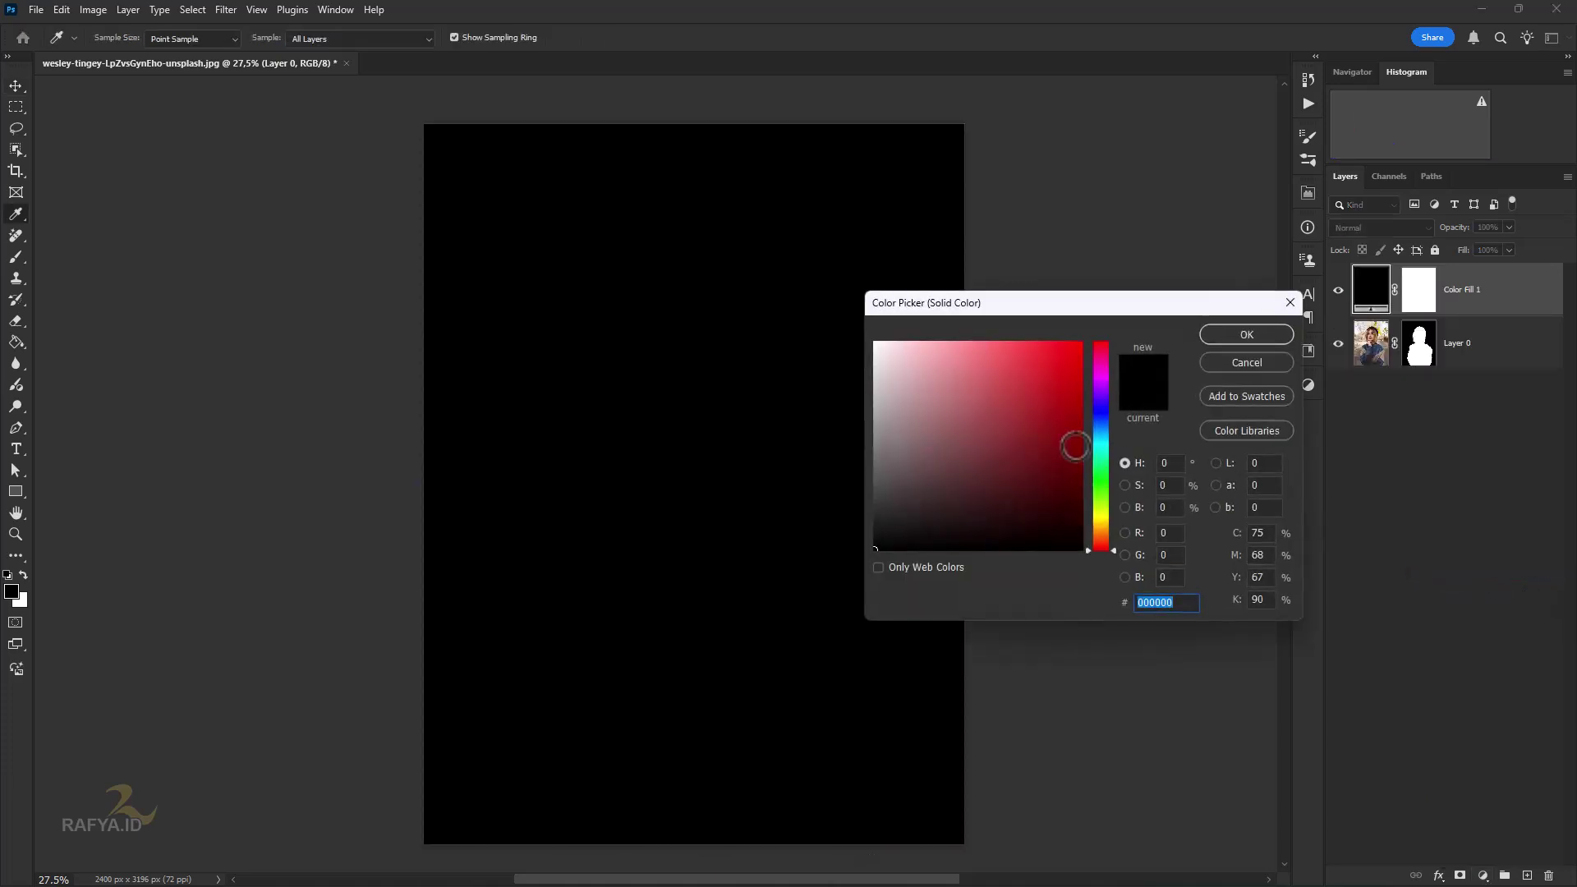
left_click_drag(1101, 520, 1101, 536)
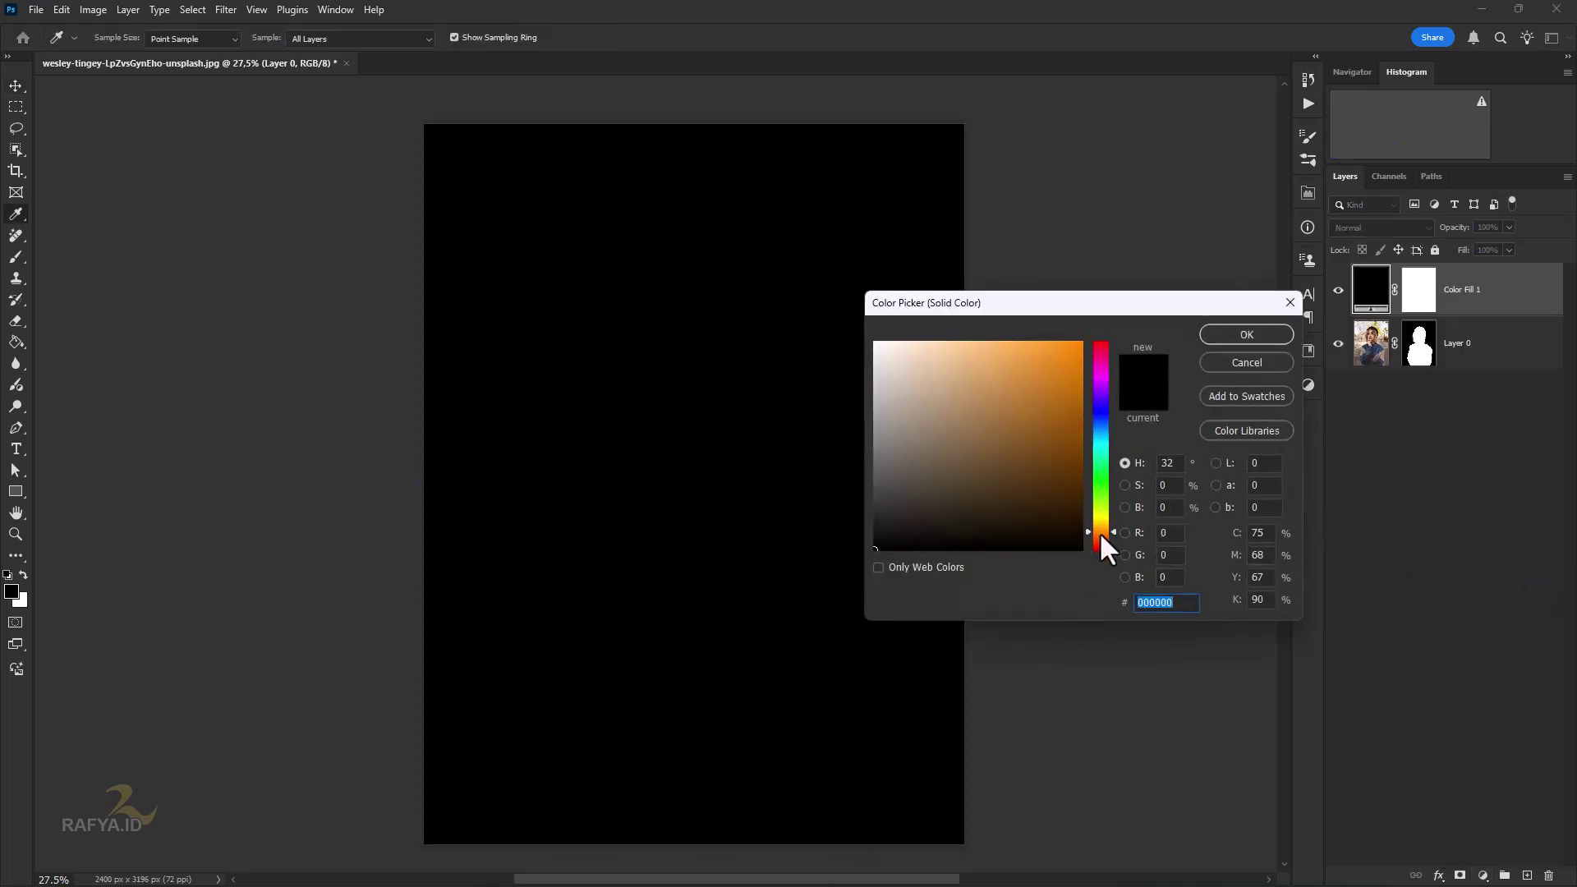
left_click_drag(1061, 434, 1104, 373)
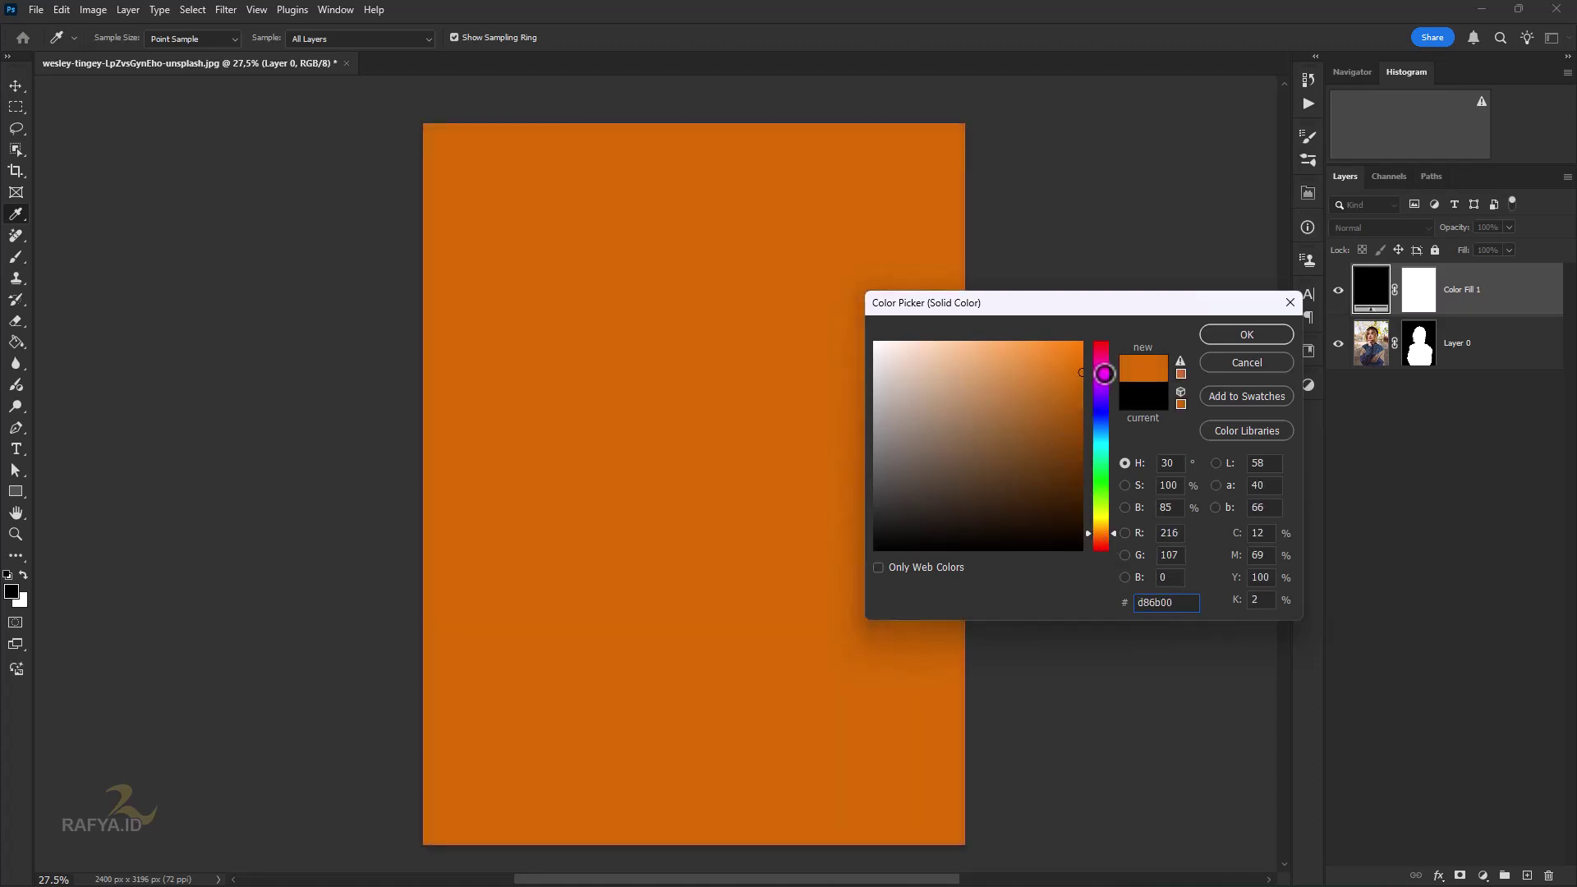
left_click(1264, 335)
key("v")
left_click_drag(1461, 310, 1443, 386)
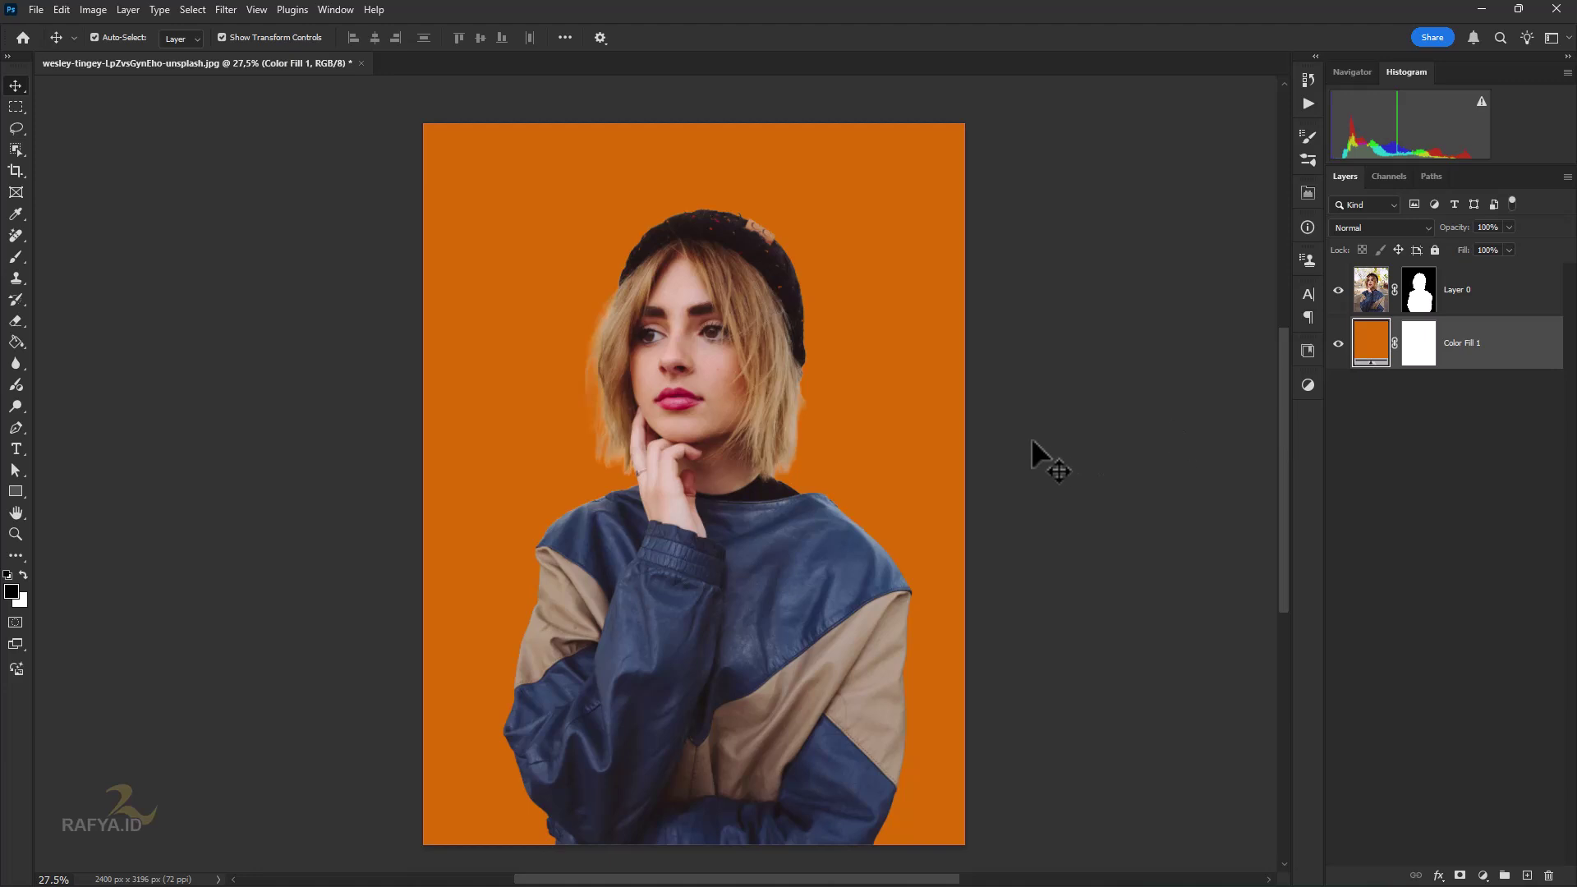
Step: Add a Curves adjustment layer above the portrait and clip it to the portrait layer
left_click(1475, 308)
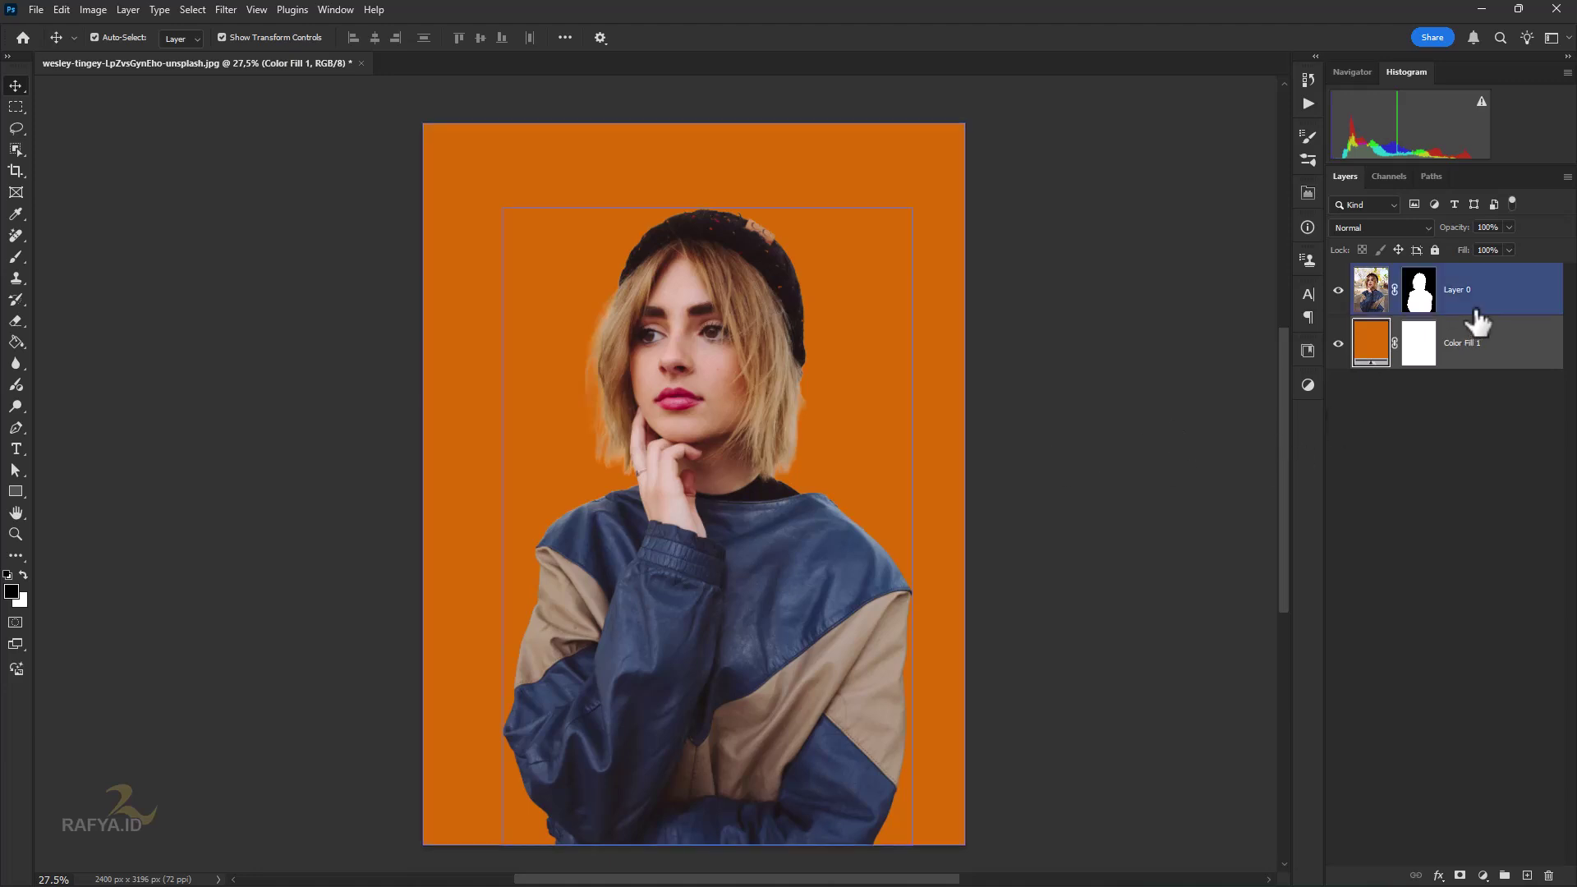
left_click(1483, 875)
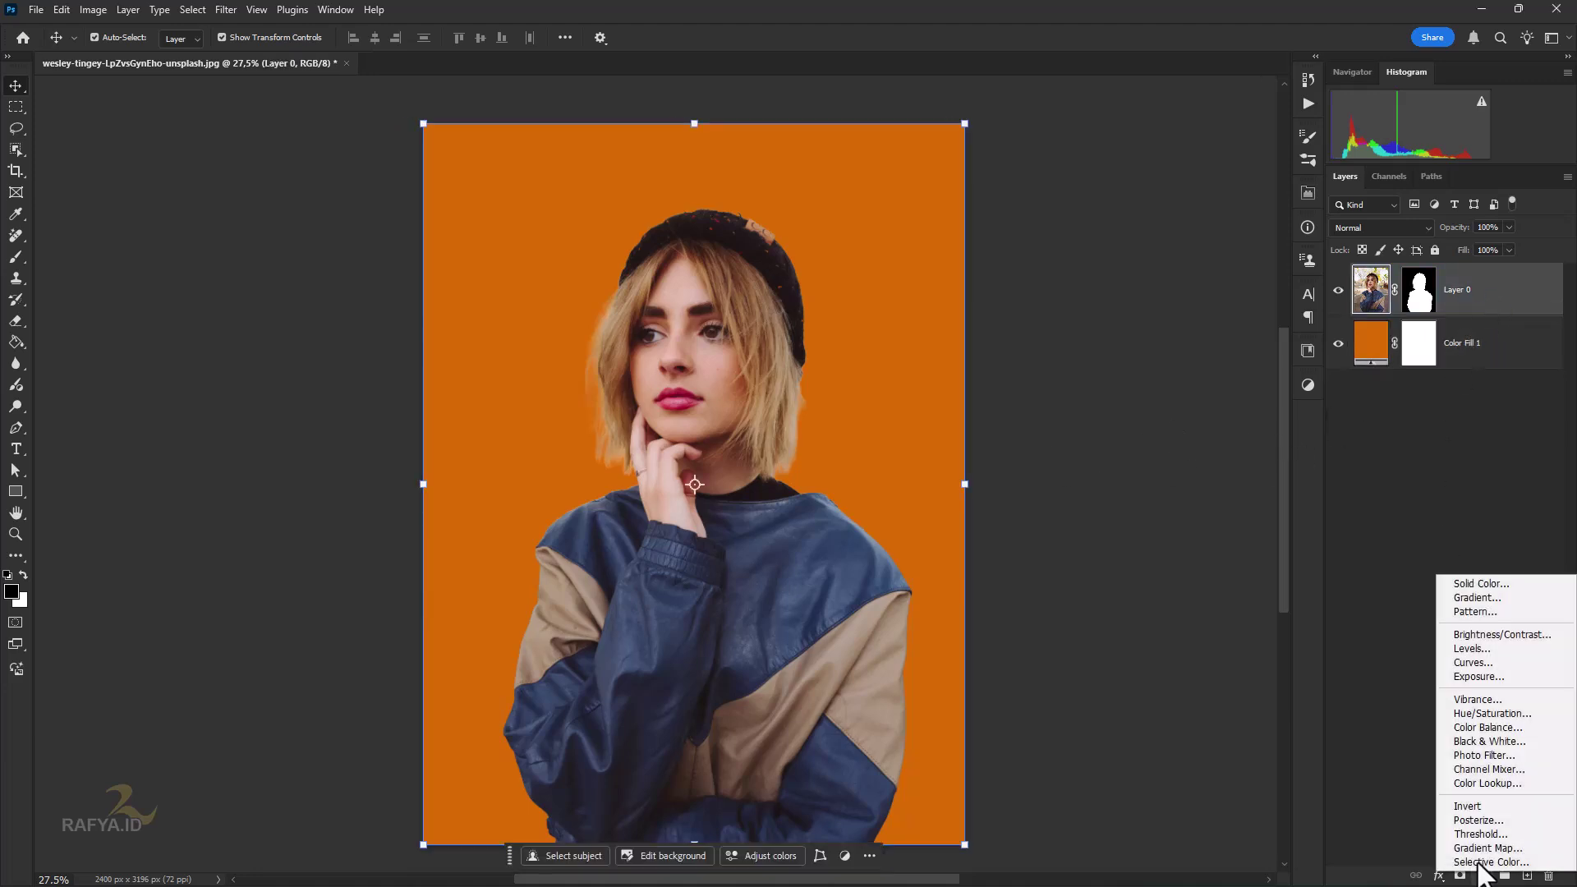
left_click(1515, 662)
left_click(1160, 480)
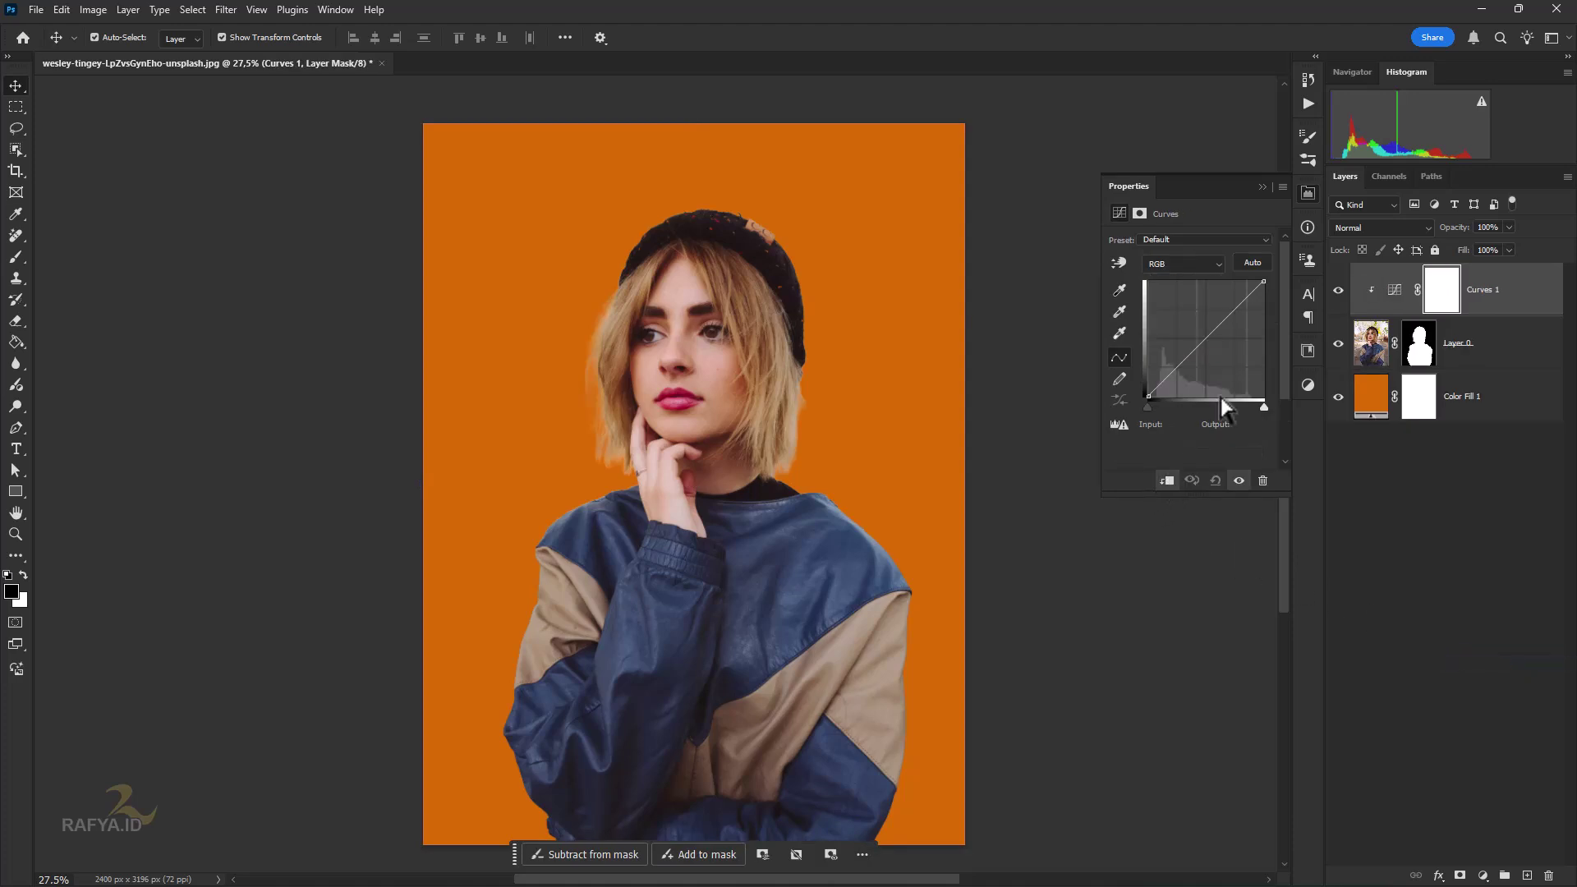
Step: Darken the portrait in the Curves adjustment by lowering the highlight end and placing a midtone point at input 135, output 58
mouse_move(1263, 284)
left_mouse_down()
mouse_move(1263, 321)
mouse_move(1210, 371)
left_mouse_up()
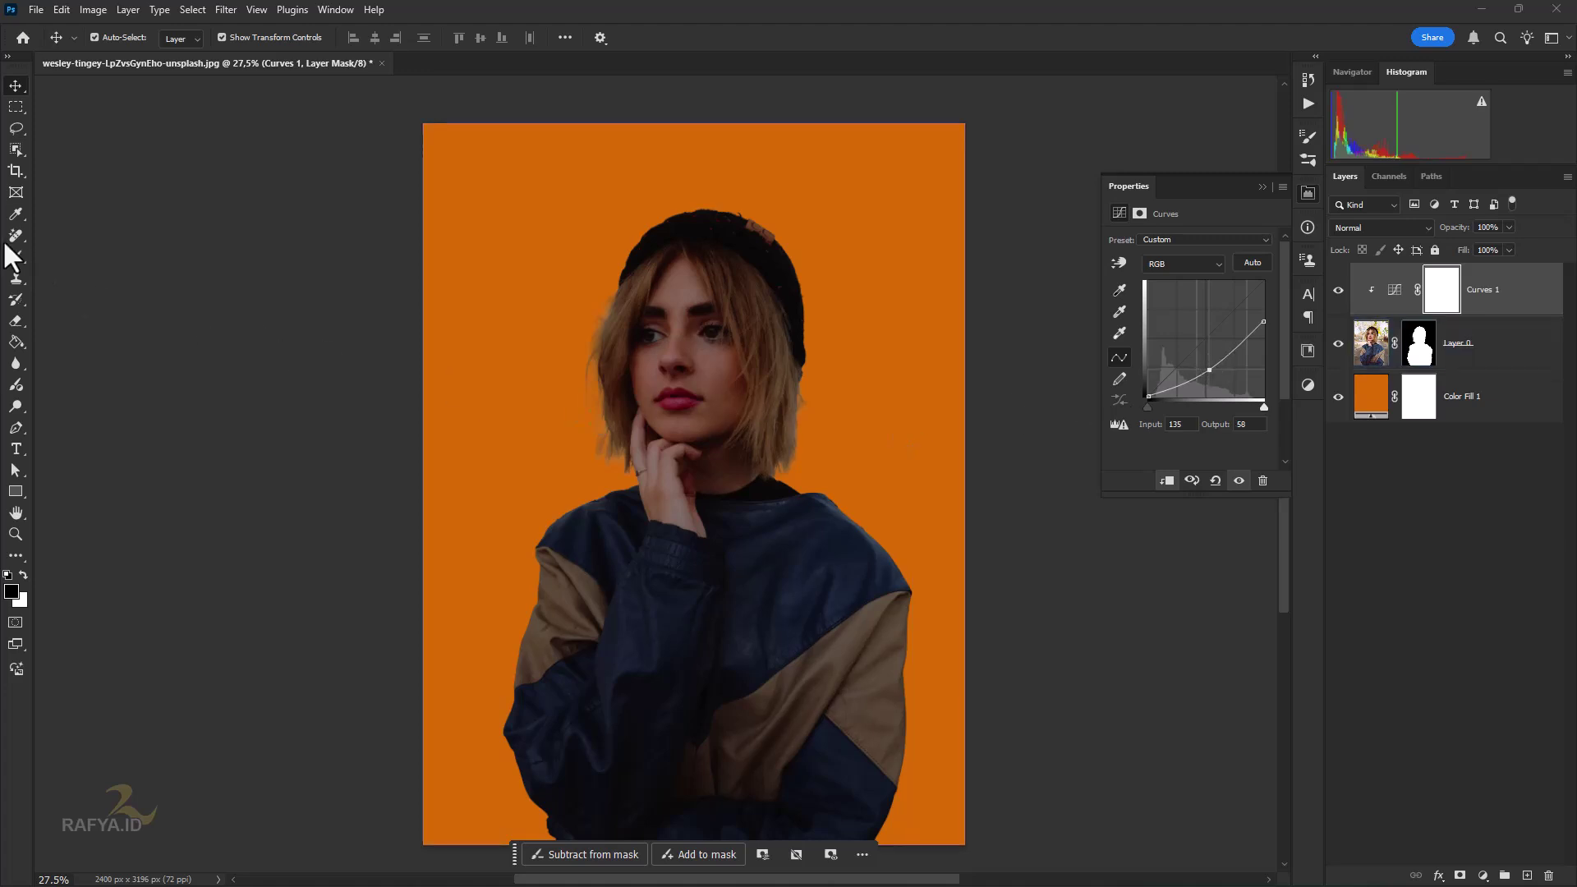
Step: Paint black on the Curves mask over the face and chest with a 2200 px brush at 65% opacity and 55% flow
left_click(16, 258)
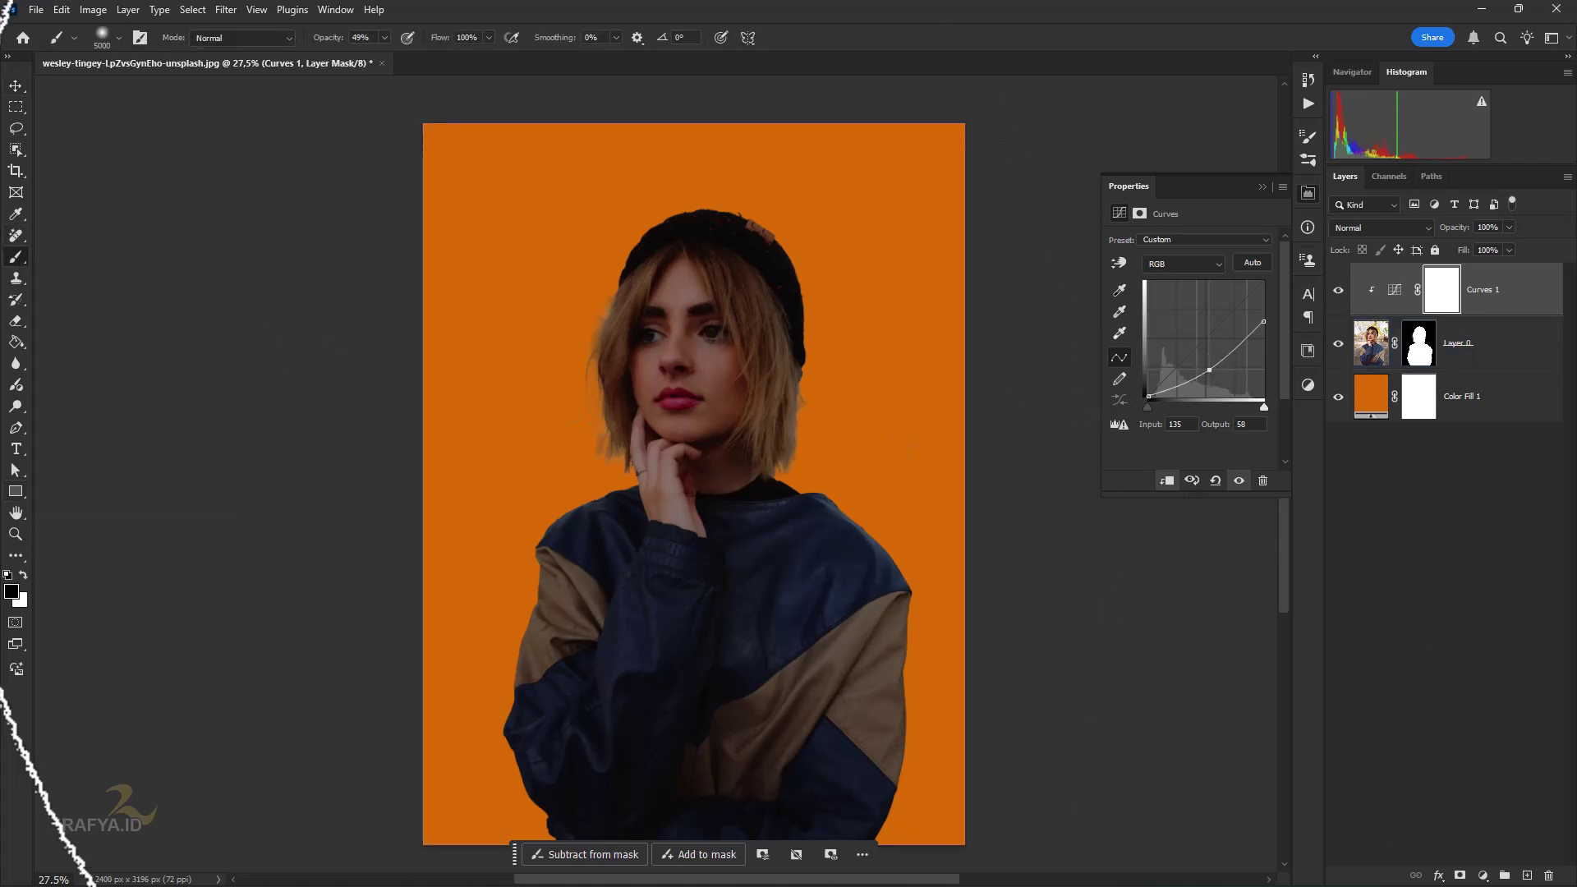
key("bracketleft")
key("bracketleft")
key("bracketleft")
key("bracketleft")
key("bracketleft")
key("bracketleft")
key("bracketleft")
key("bracketleft")
key("bracketleft")
key("bracketleft")
key("bracketleft")
key("bracketleft")
key("bracketleft")
key("bracketleft")
key("bracketleft")
key("bracketleft")
key("bracketleft")
key("bracketleft")
key("bracketleft")
key("bracketleft")
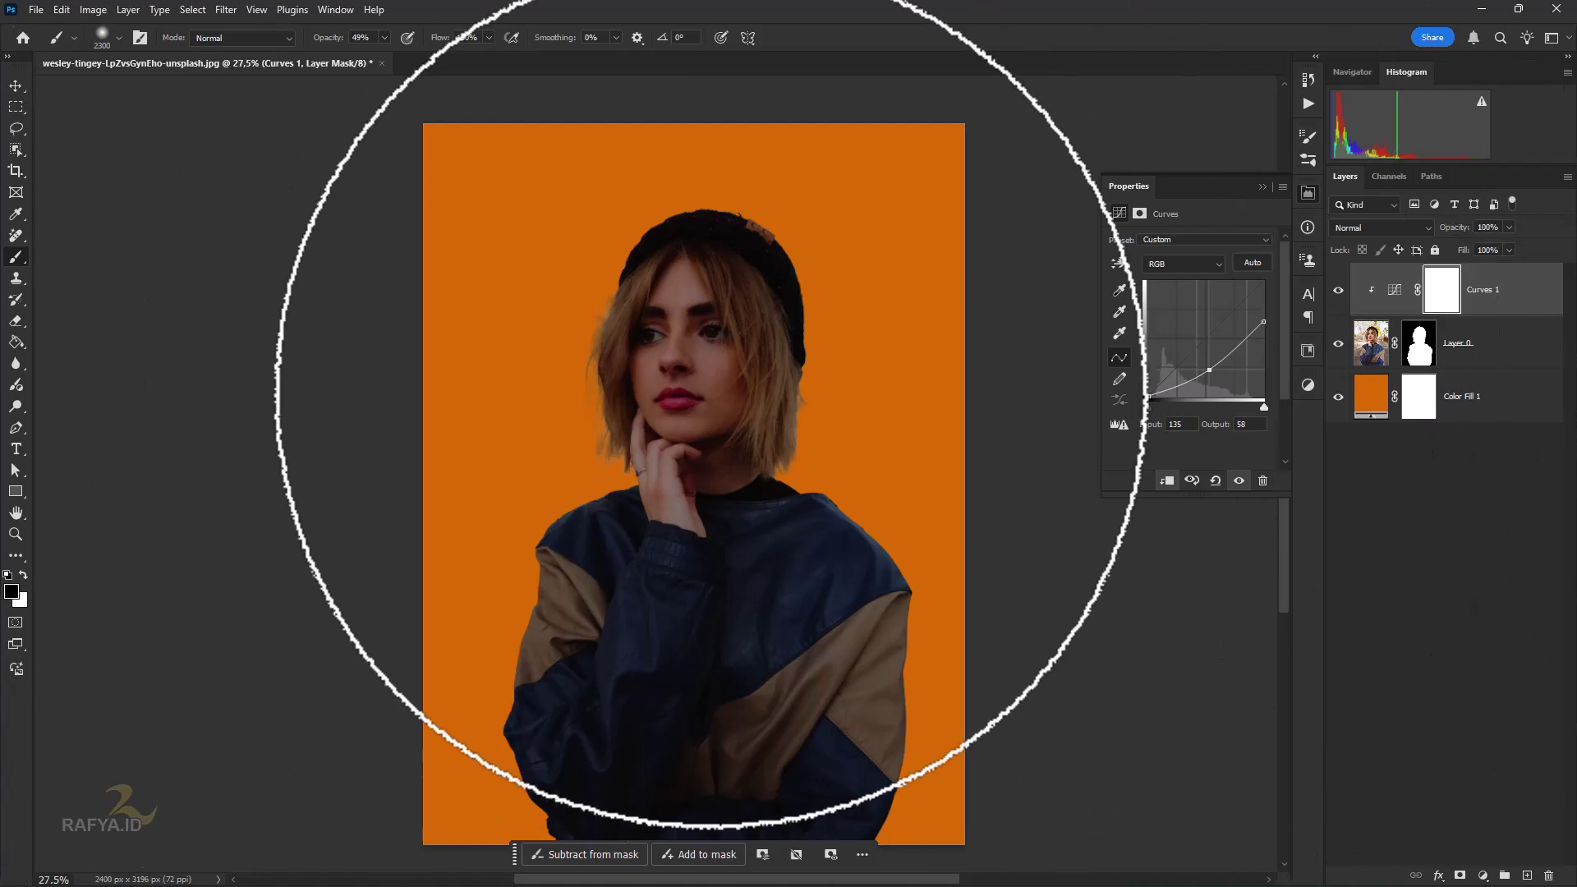
left_click_drag(442, 38, 345, 39)
left_click(679, 415)
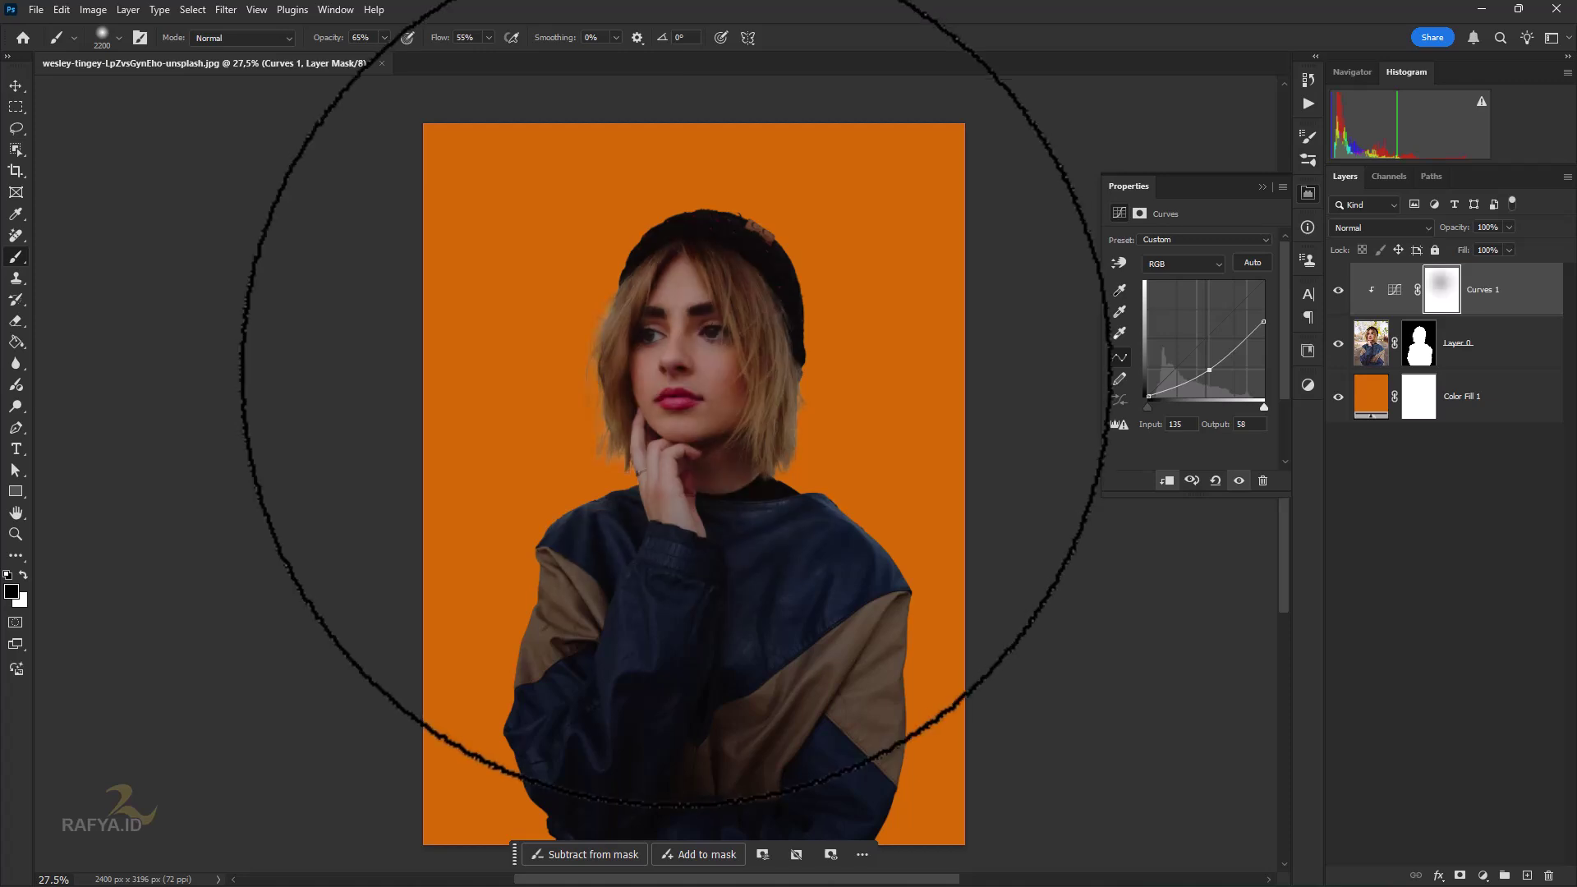
left_click(717, 450)
Step: Brighten the face further by painting on the Curves mask with the brush gradually reduced to 1000 px
key("bracketleft")
key("bracketleft")
key("bracketleft")
key("bracketleft")
key("bracketleft")
key("bracketleft")
key("bracketleft")
key("bracketleft")
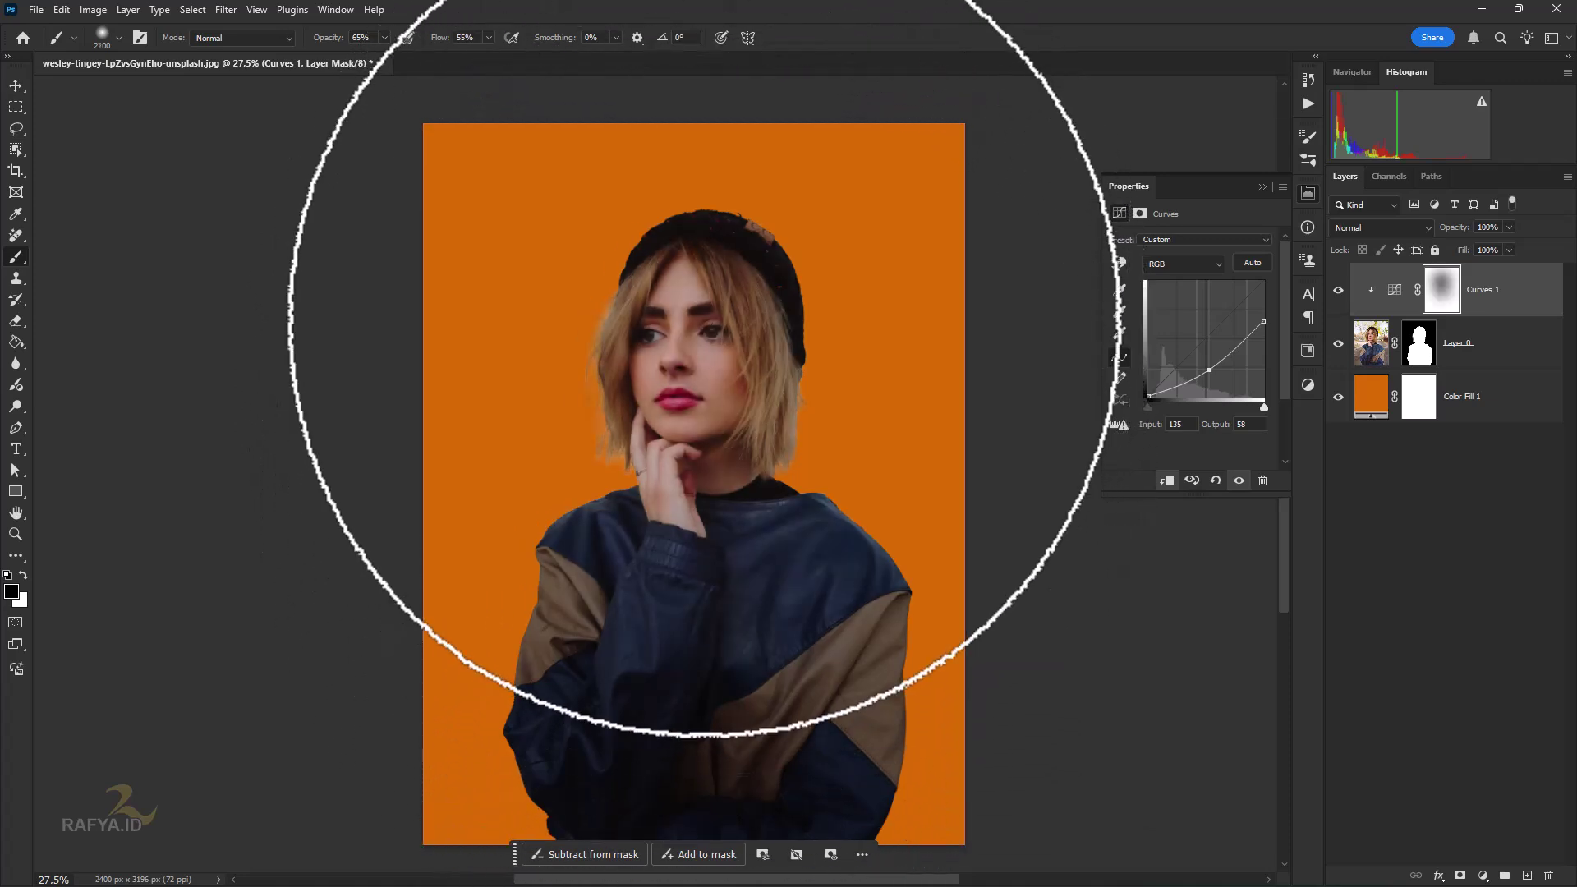
key("bracketleft")
key("bracketleft")
key("bracketleft")
key("bracketleft")
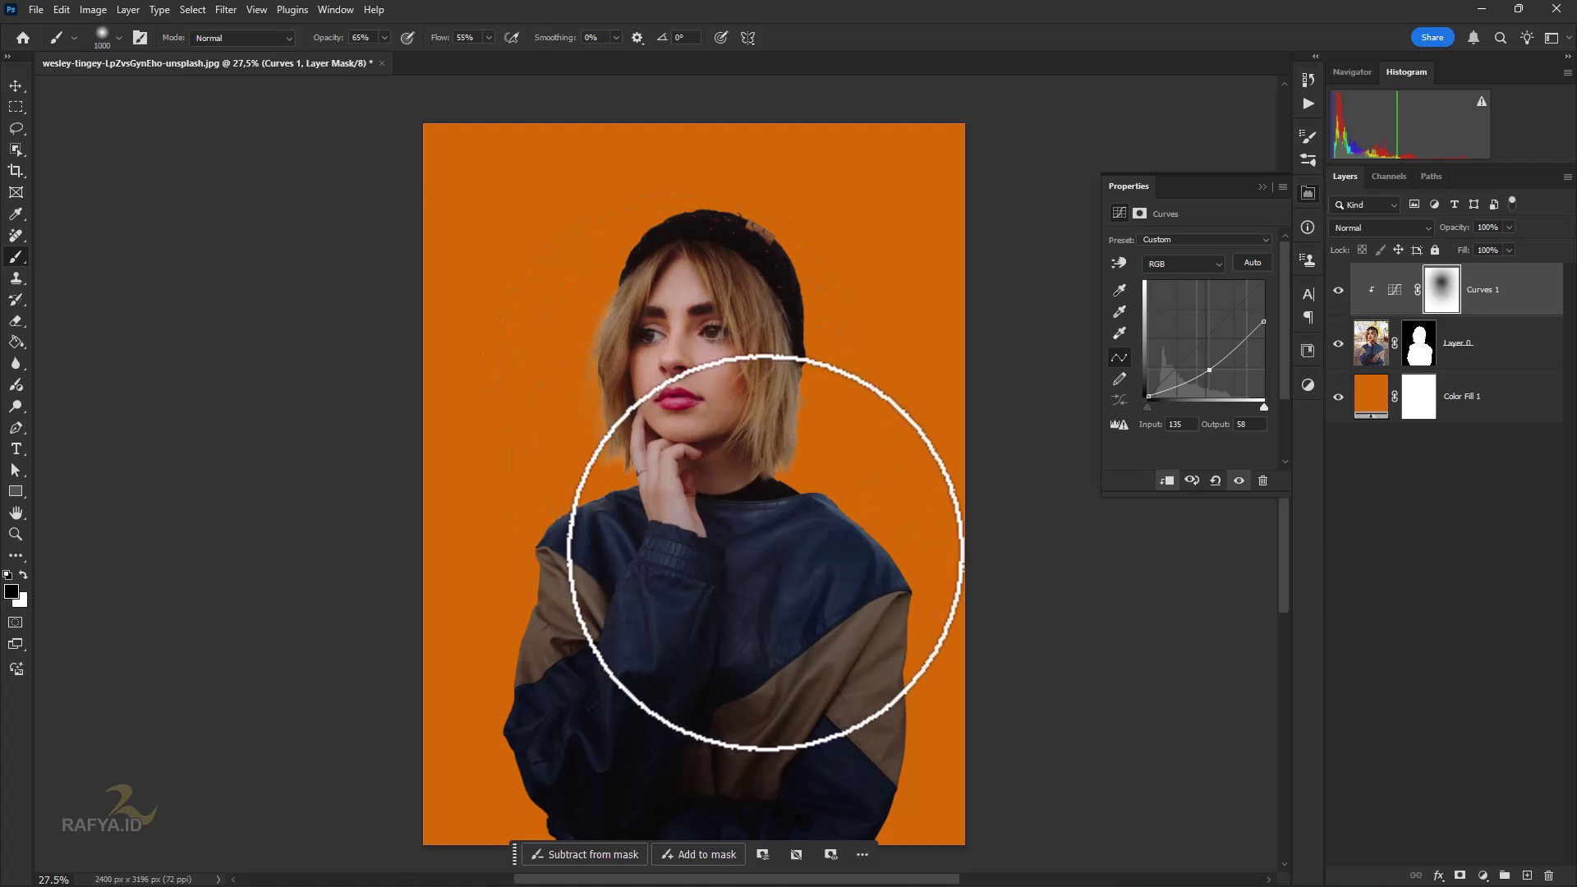
left_click(1262, 187)
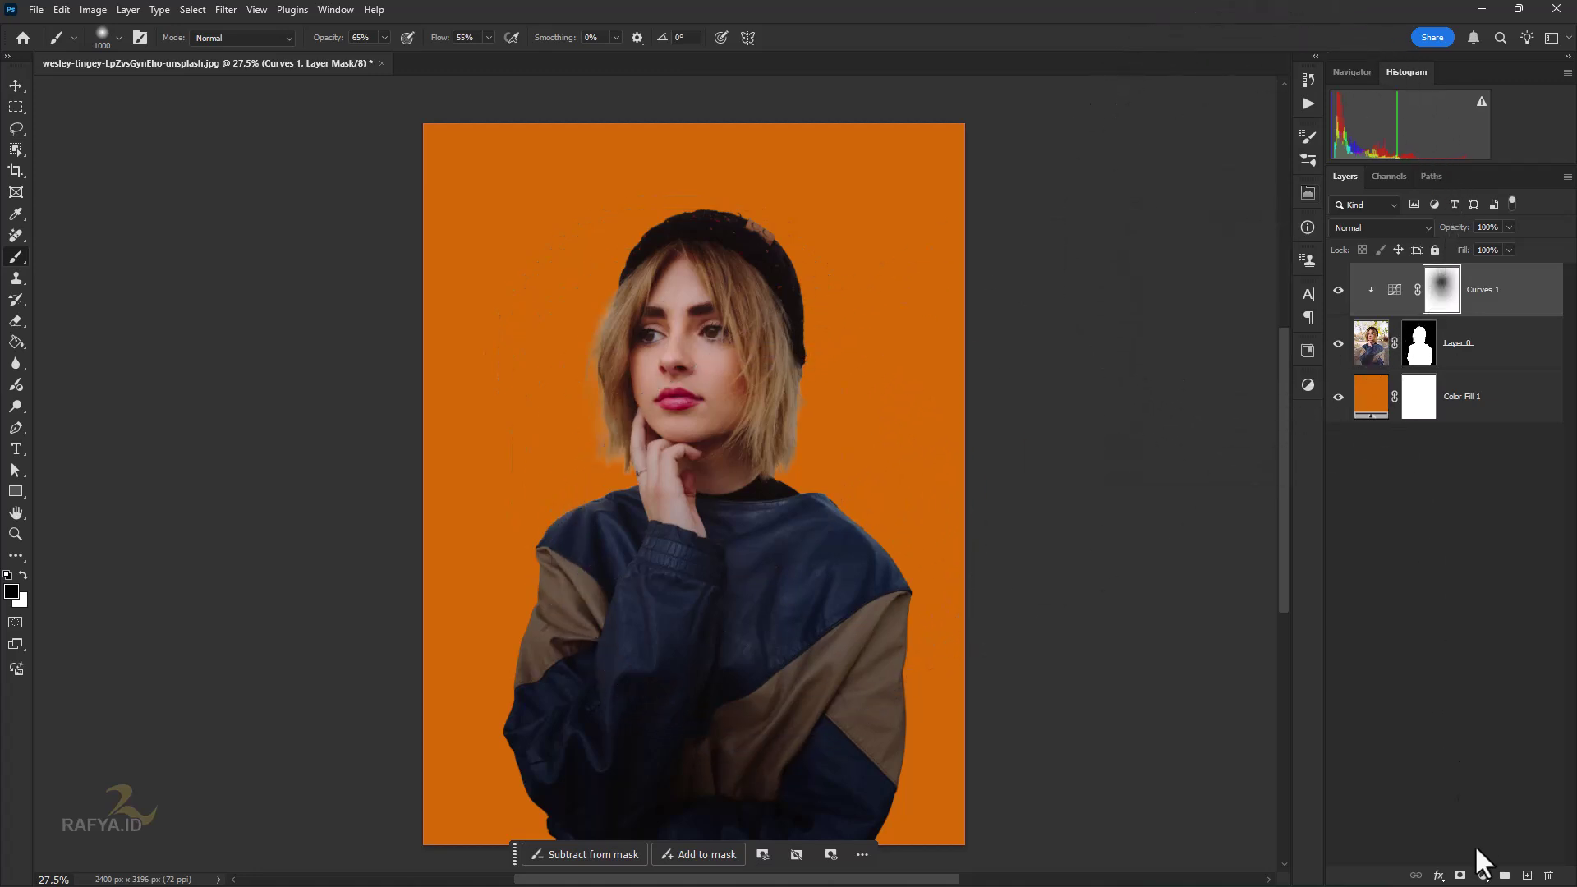
Step: Add a Hue/Saturation adjustment layer above the Curves layer and clip it to the portrait
left_click(1482, 875)
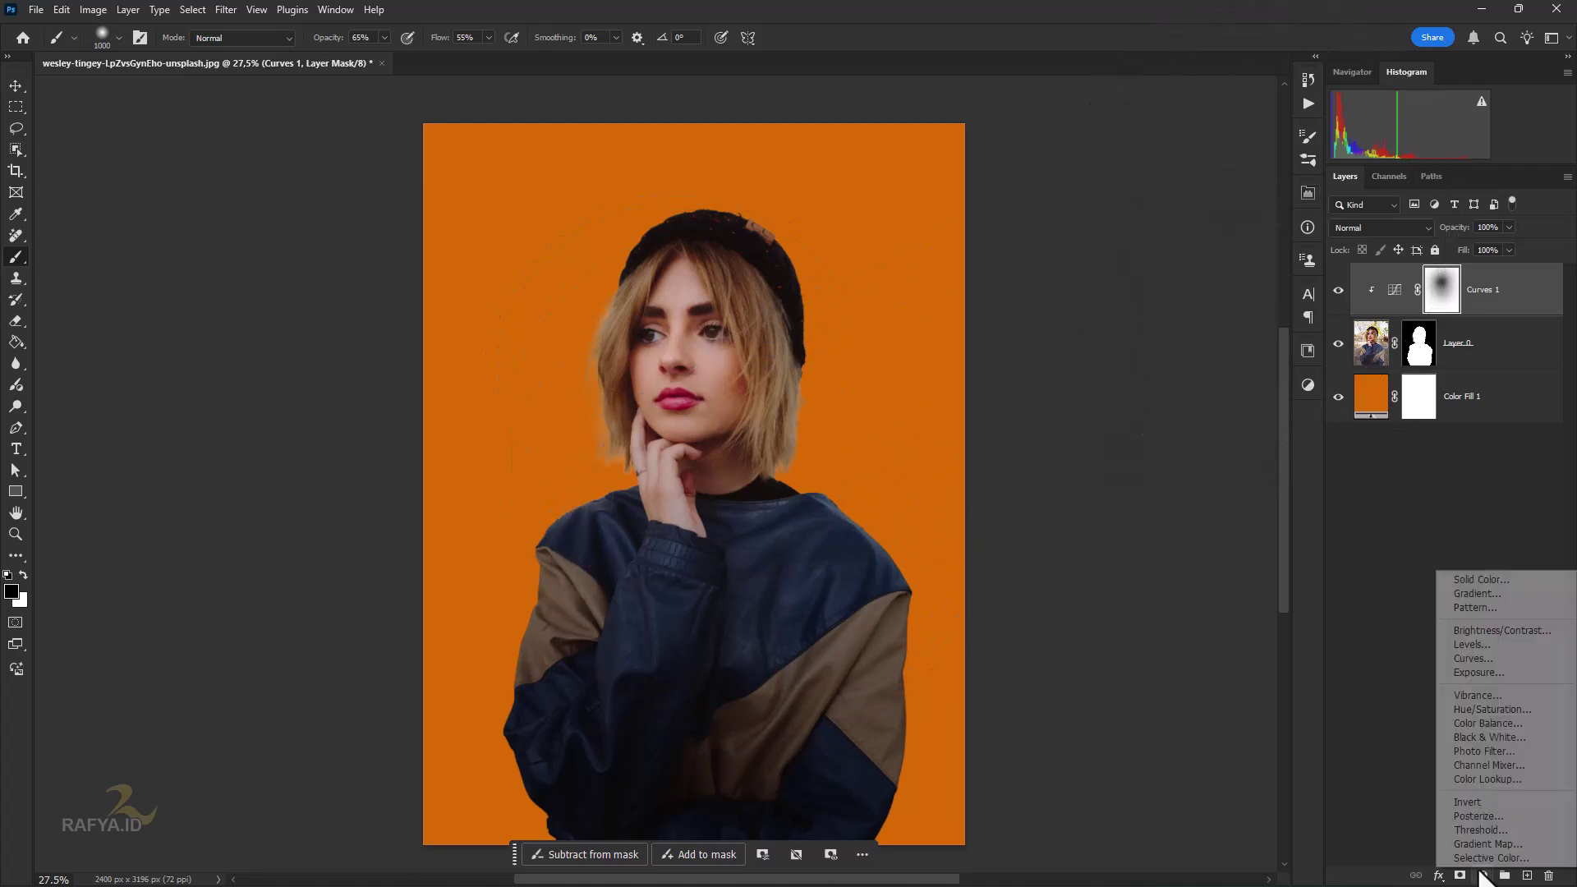
left_click(1530, 723)
left_click(1168, 481)
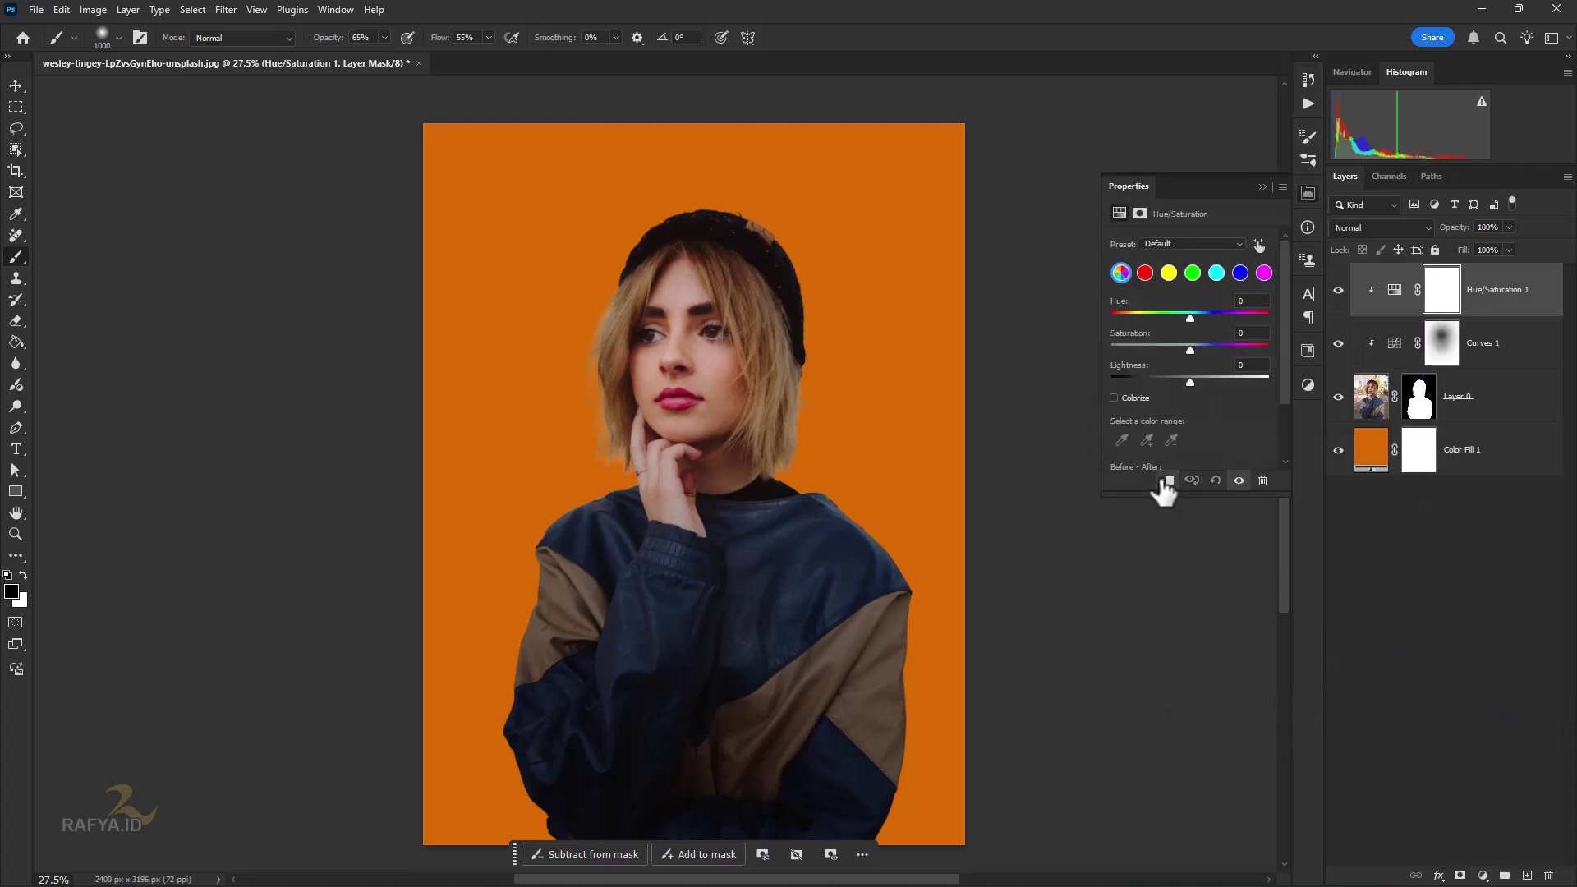
Step: Colorize the portrait cyan with Hue 192 and Saturation 63 in the Hue/Saturation adjustment
left_click(1131, 394)
left_click_drag(1158, 349, 1206, 351)
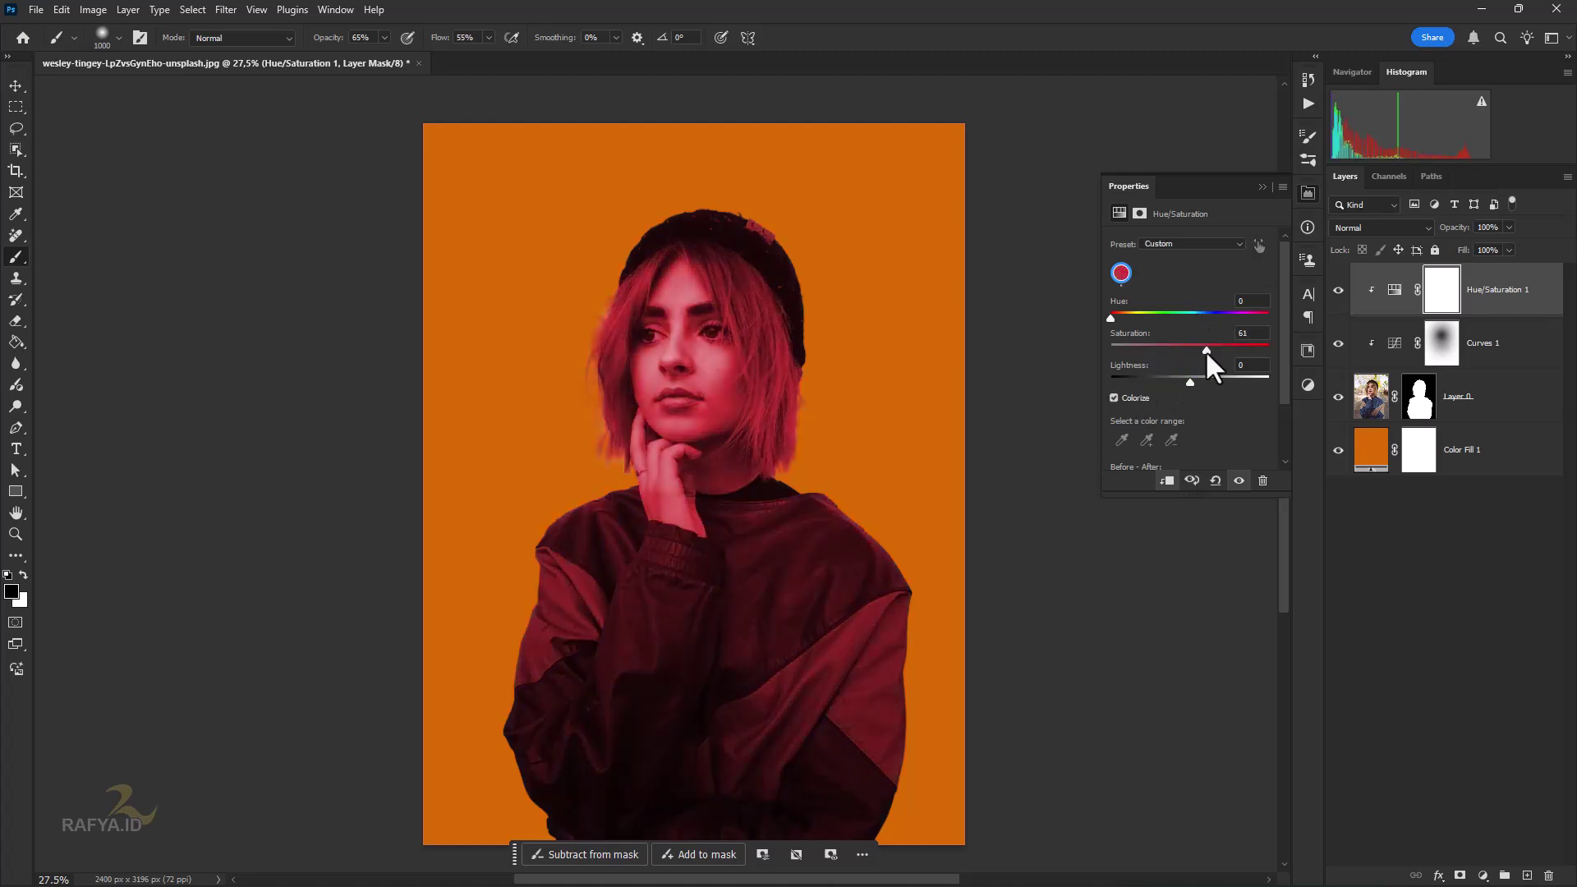
left_click_drag(1111, 315, 1209, 348)
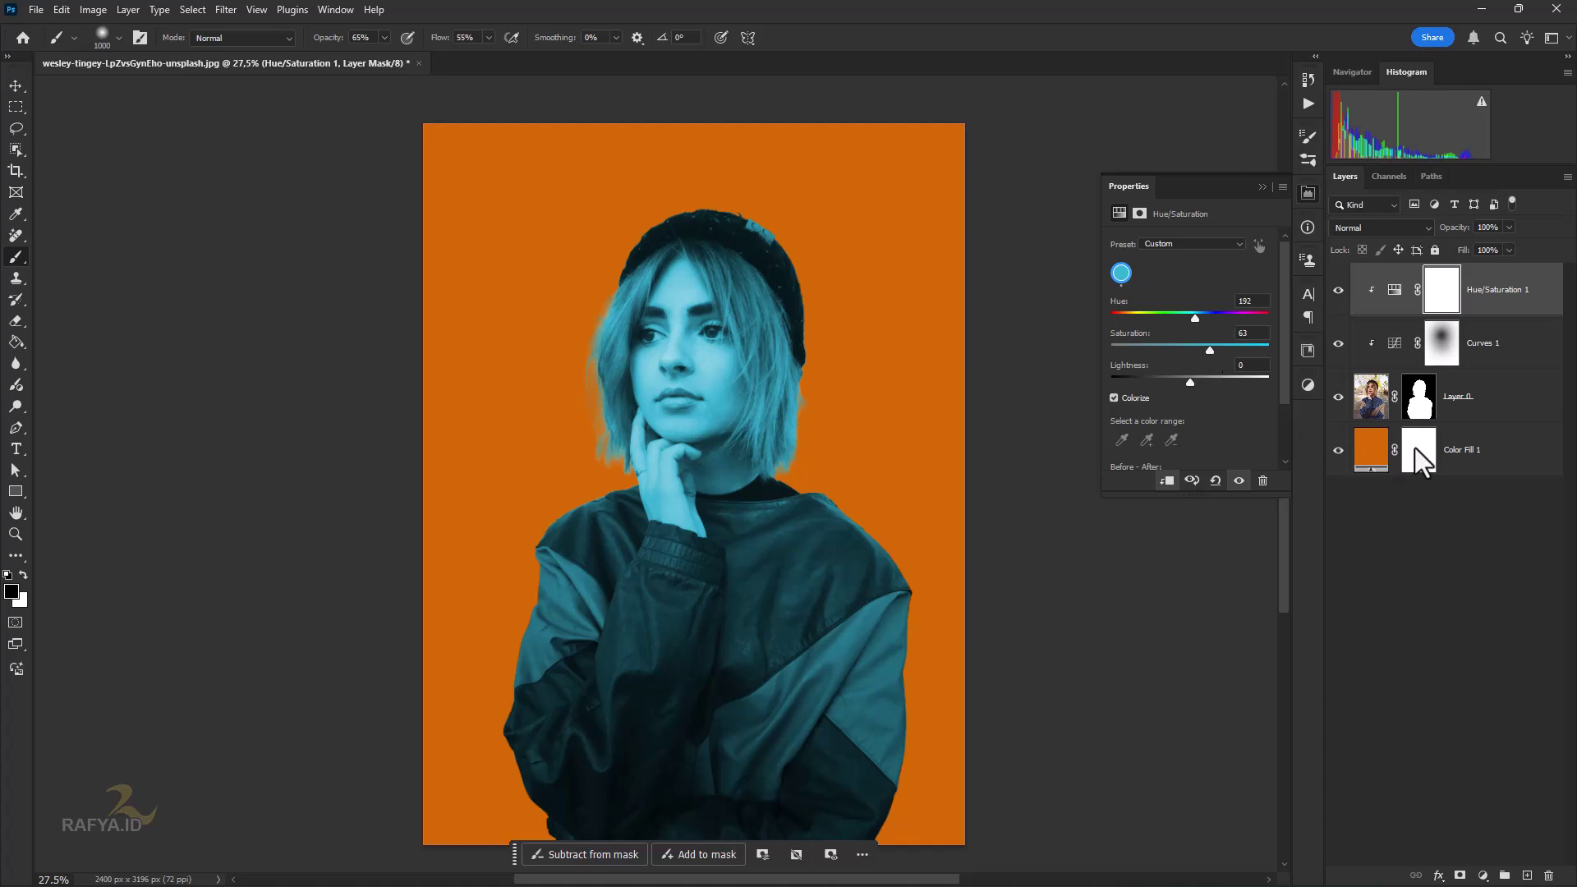
key("ctrl+2")
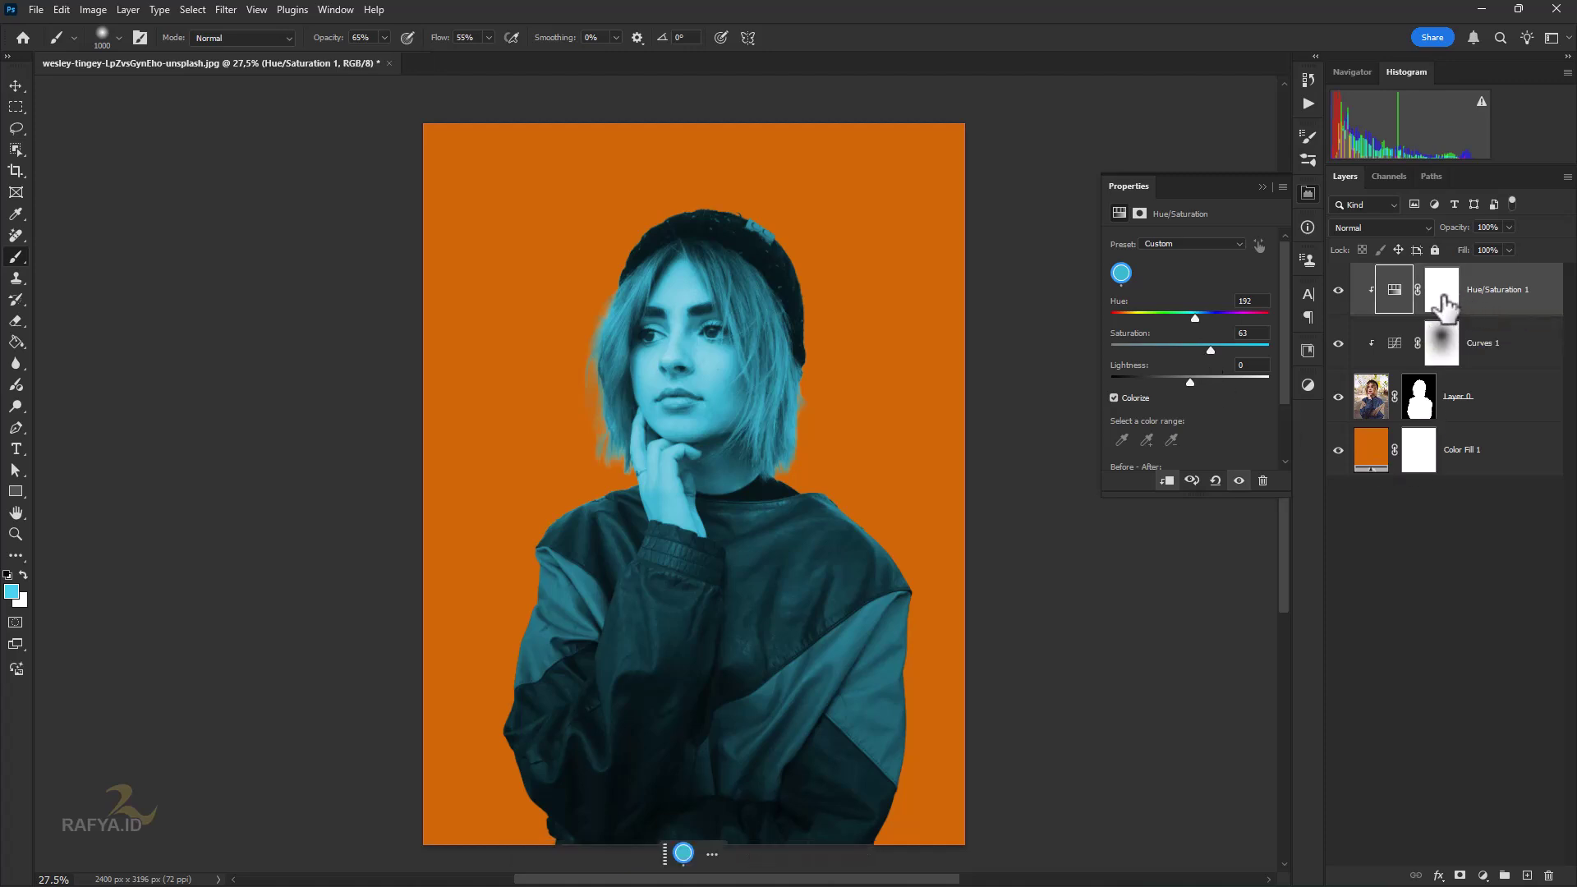
left_click(1262, 188)
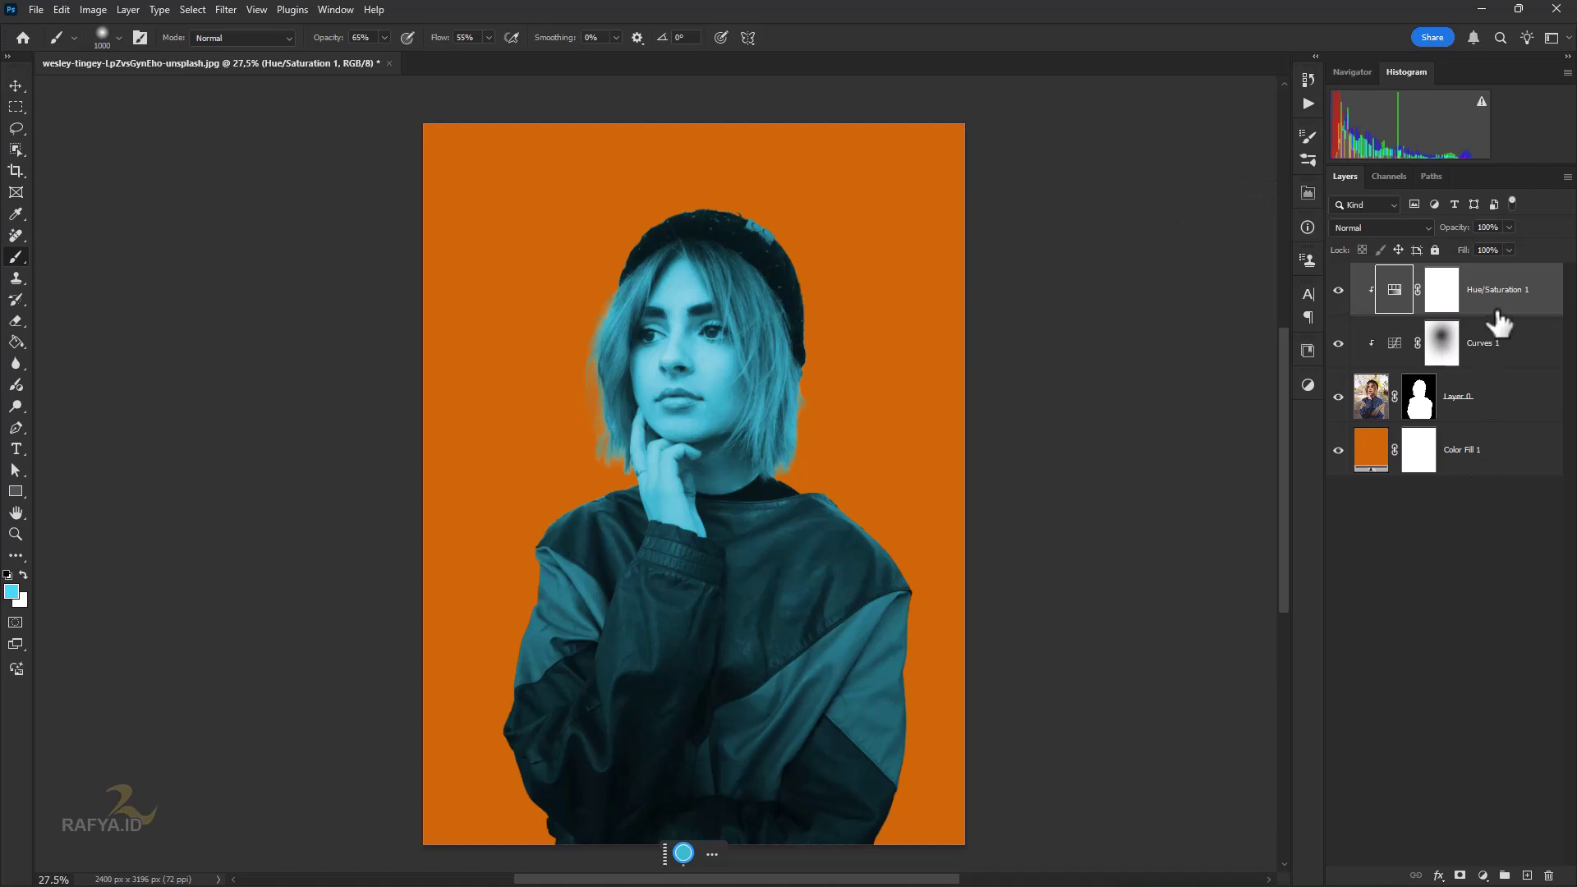
Step: Add a Solid Color fill layer in dark brown #5a3007 above the Hue/Saturation layer
left_click(1484, 876)
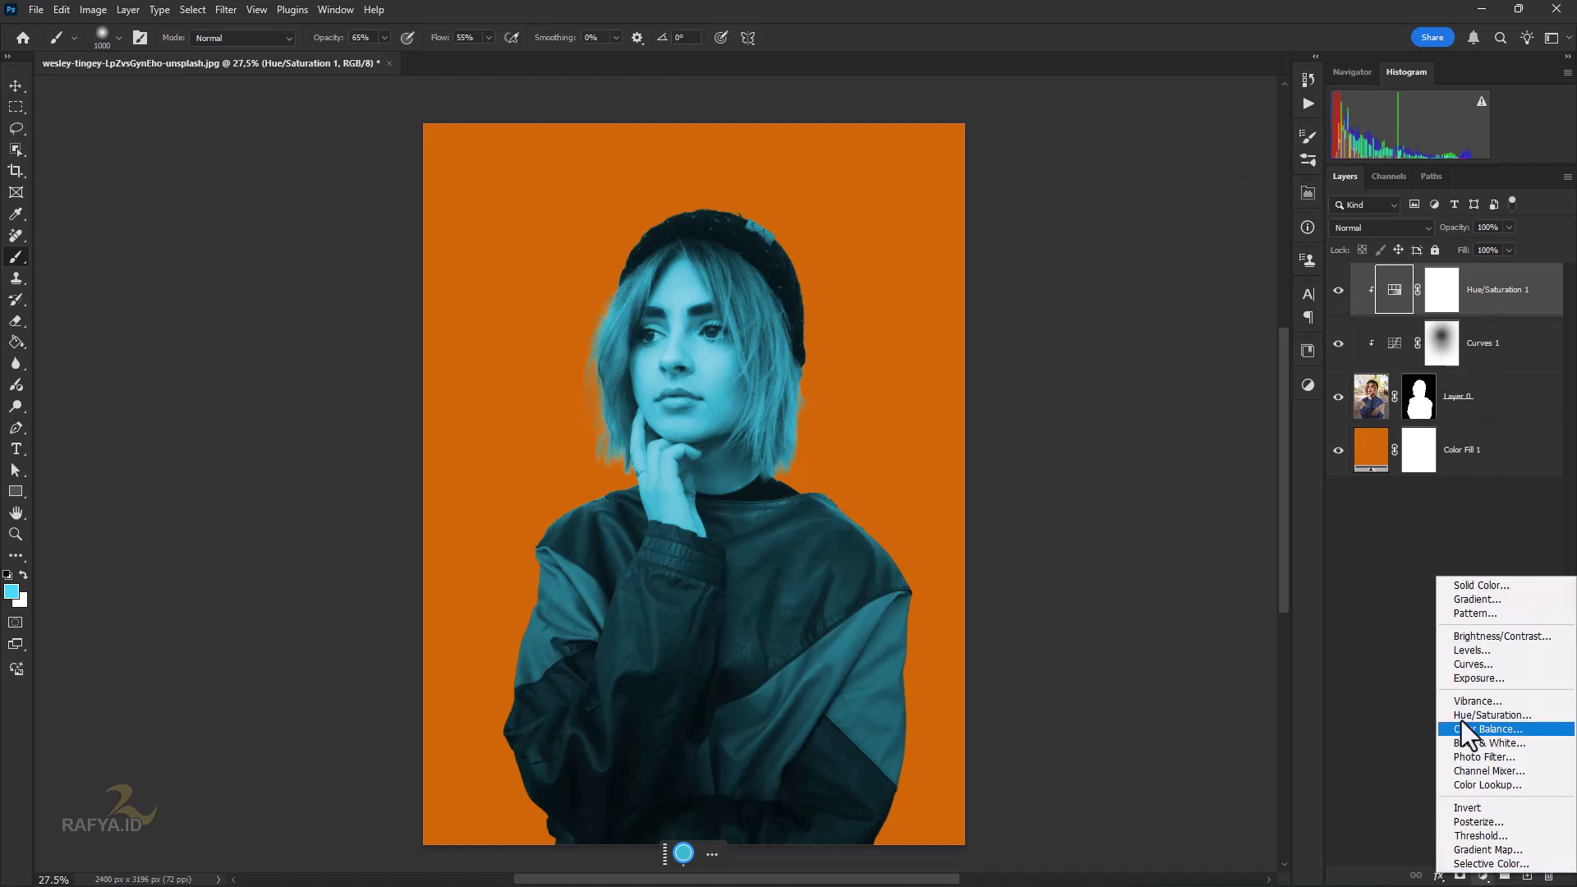
left_click(1444, 580)
left_click(1101, 531)
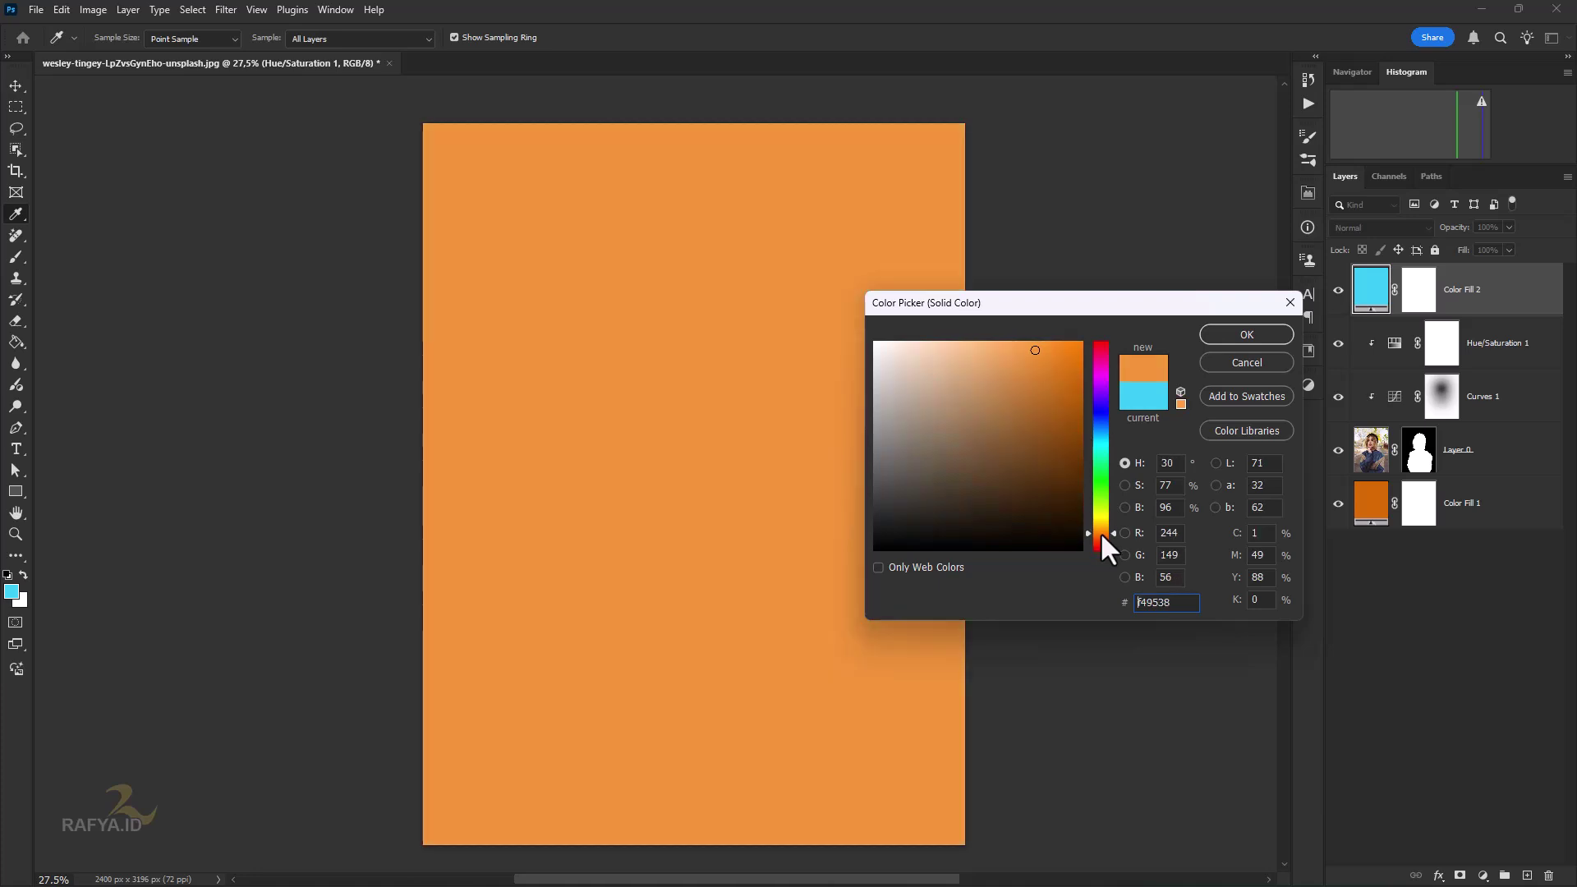
mouse_move(1059, 480)
left_mouse_down()
mouse_move(1052, 468)
mouse_move(1067, 478)
left_mouse_up()
left_click(1246, 335)
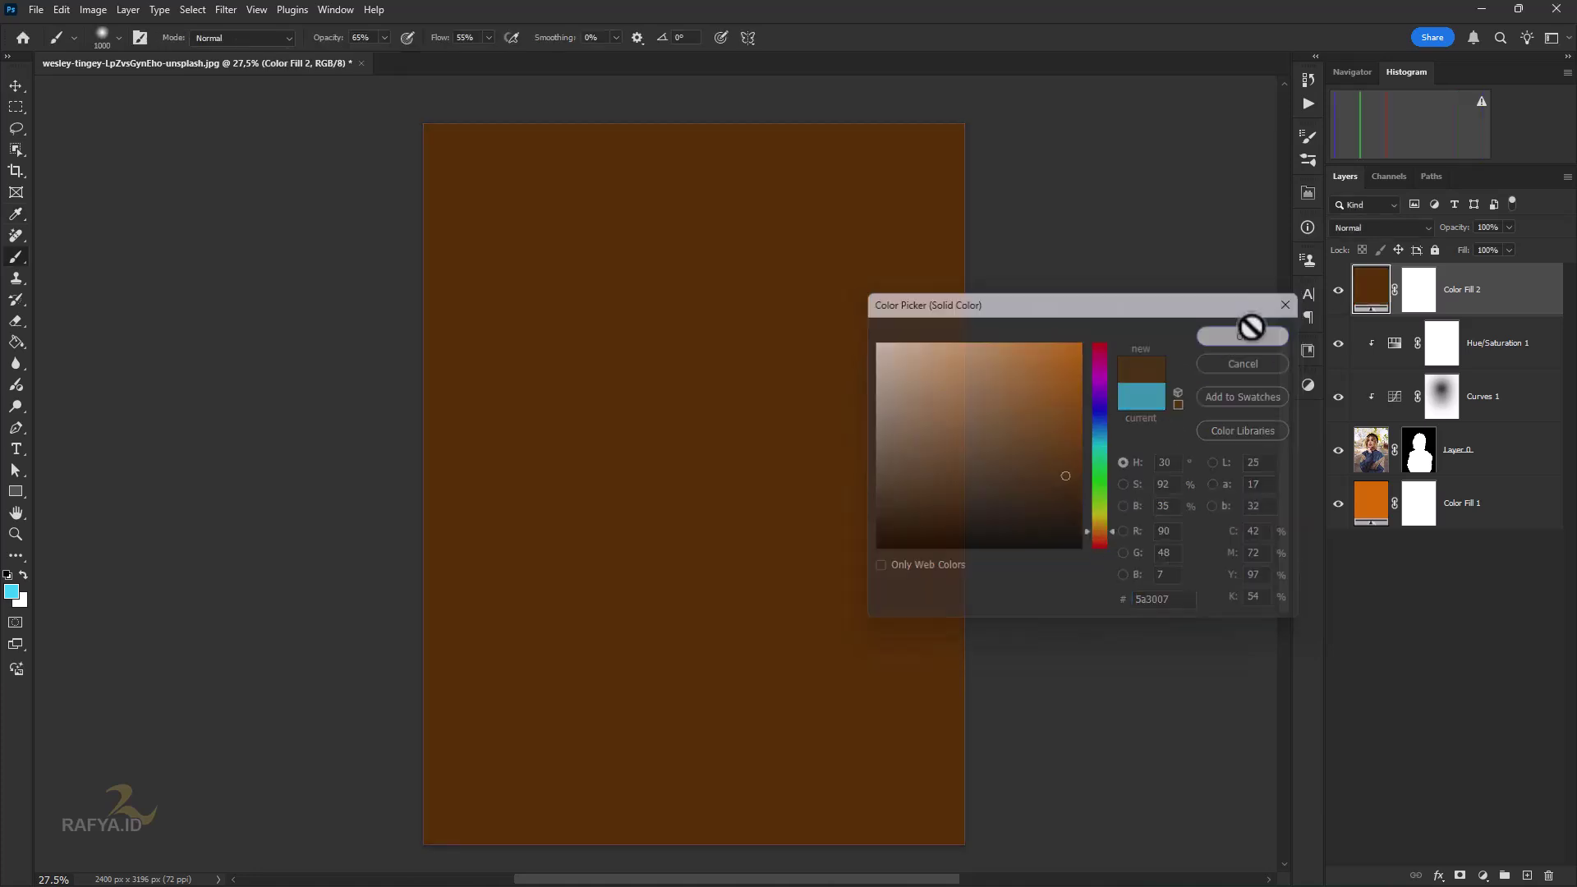
Step: Paint black on the brown fill's mask over the portrait with a brush of 2000 to 2200 px, leaving a dark vignette around the edges
key("b")
key("d")
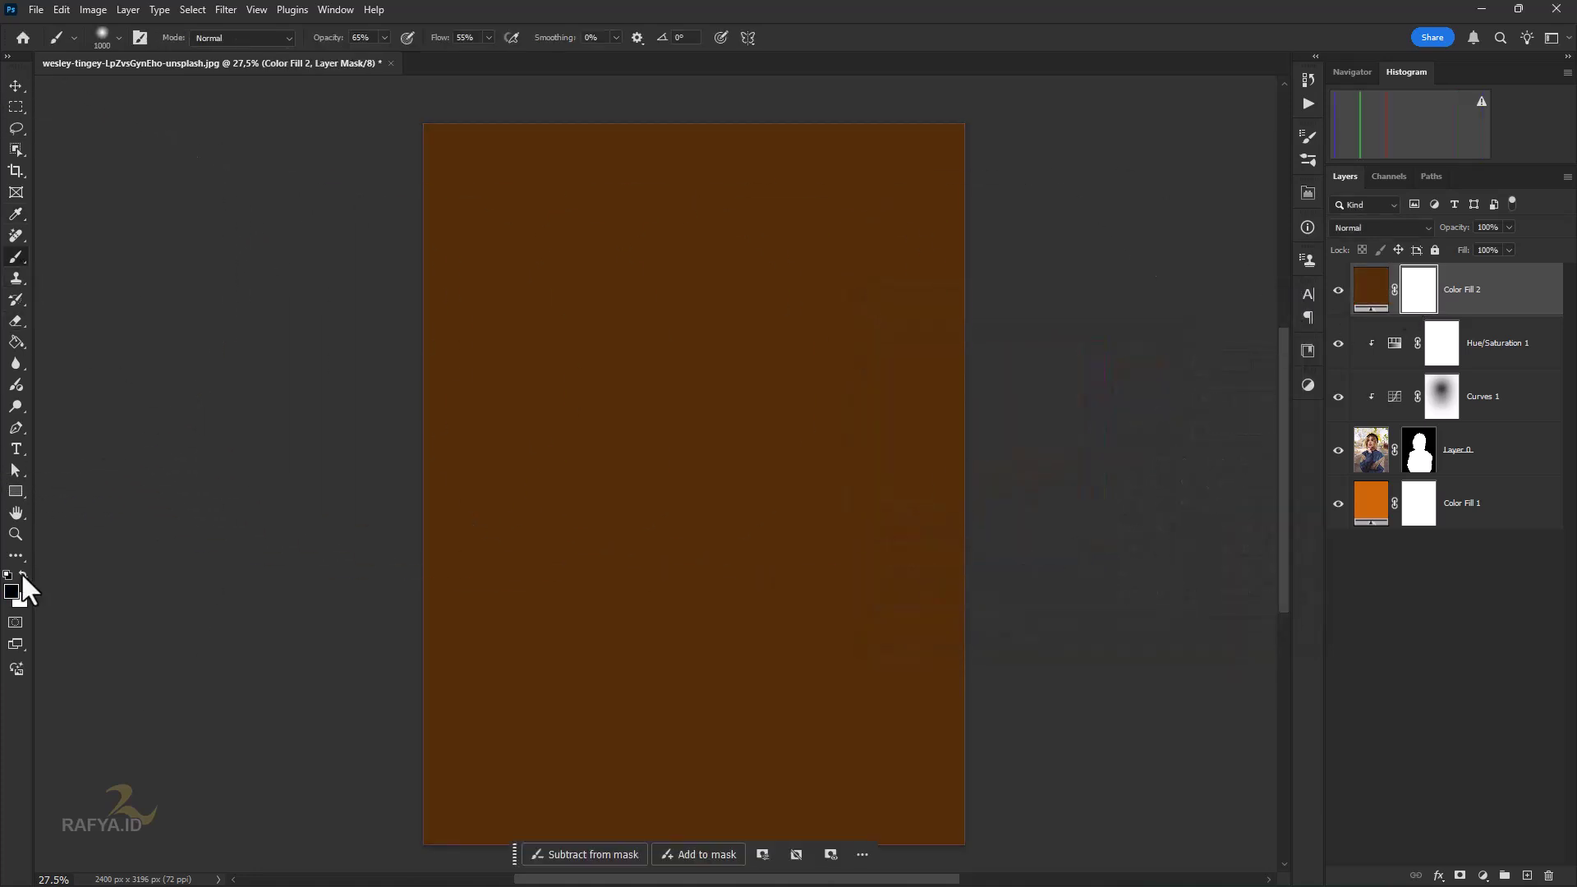
key("bracketright")
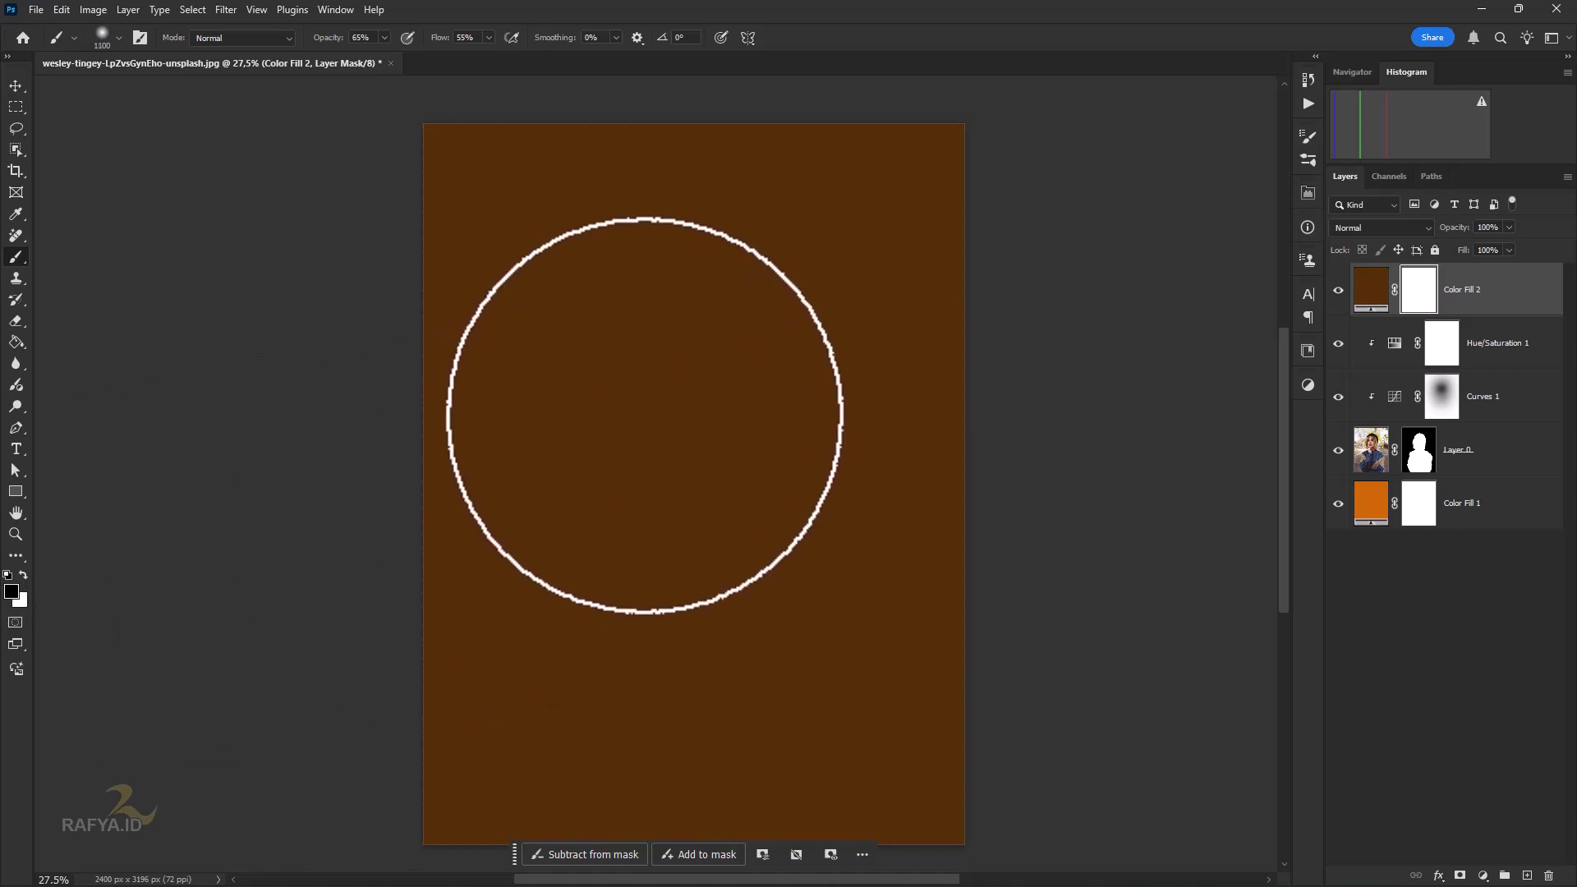
key("bracketright")
key("bracketright")
key("bracketright")
key("bracketright")
key("bracketright")
key("bracketright")
key("bracketright")
key("bracketright")
key("bracketright")
key("bracketright")
key("bracketright")
left_click(700, 472)
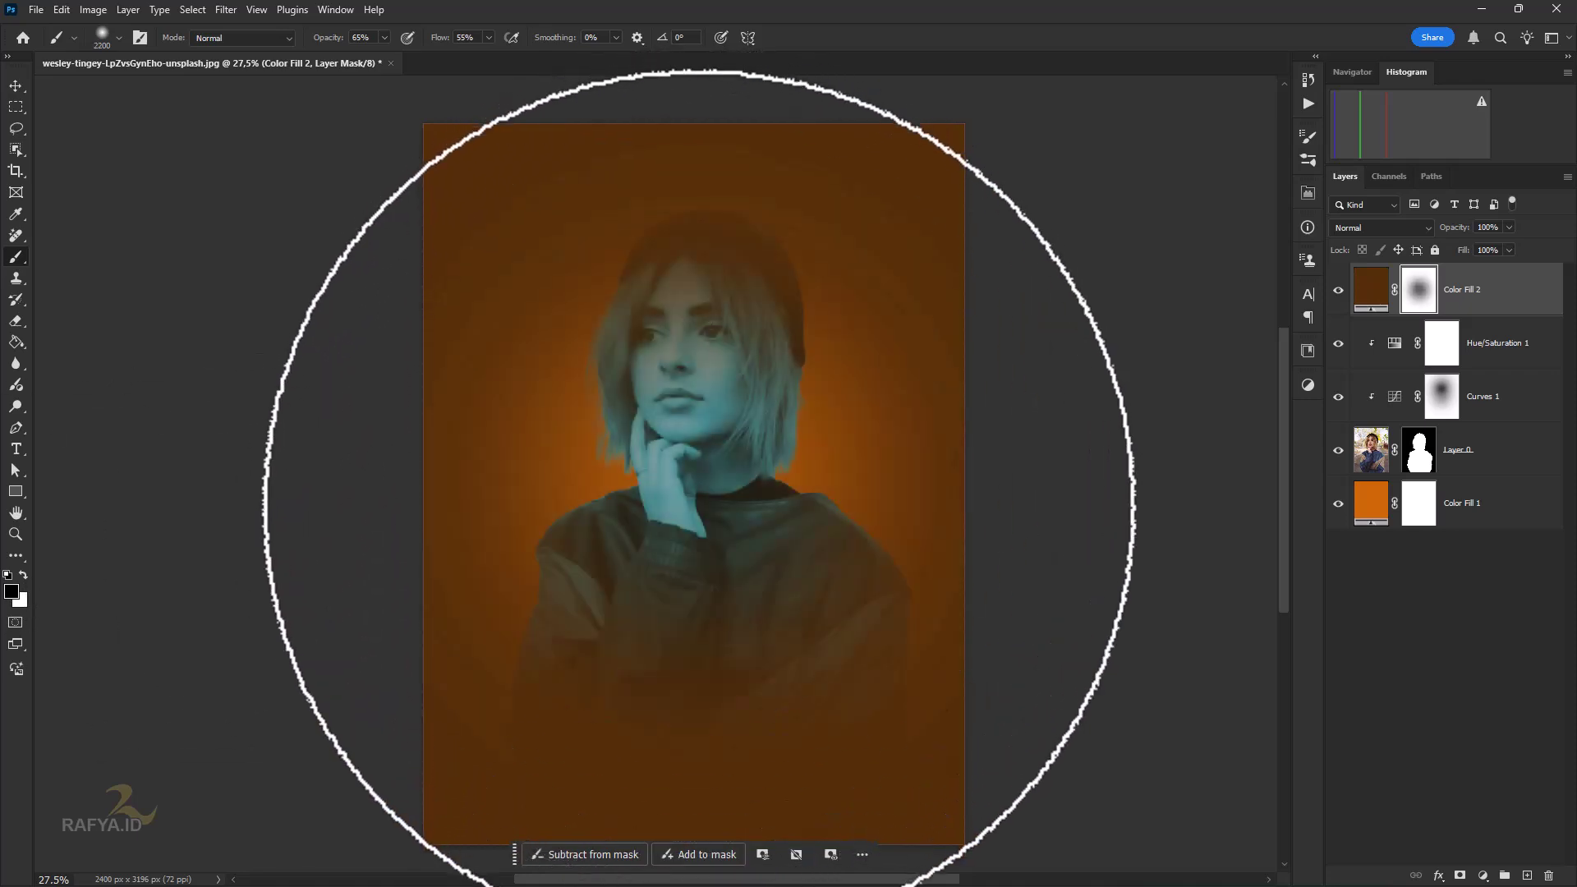
mouse_move(699, 475)
left_mouse_down()
mouse_move(789, 410)
mouse_move(785, 263)
left_mouse_up()
key("bracketleft")
key("bracketleft")
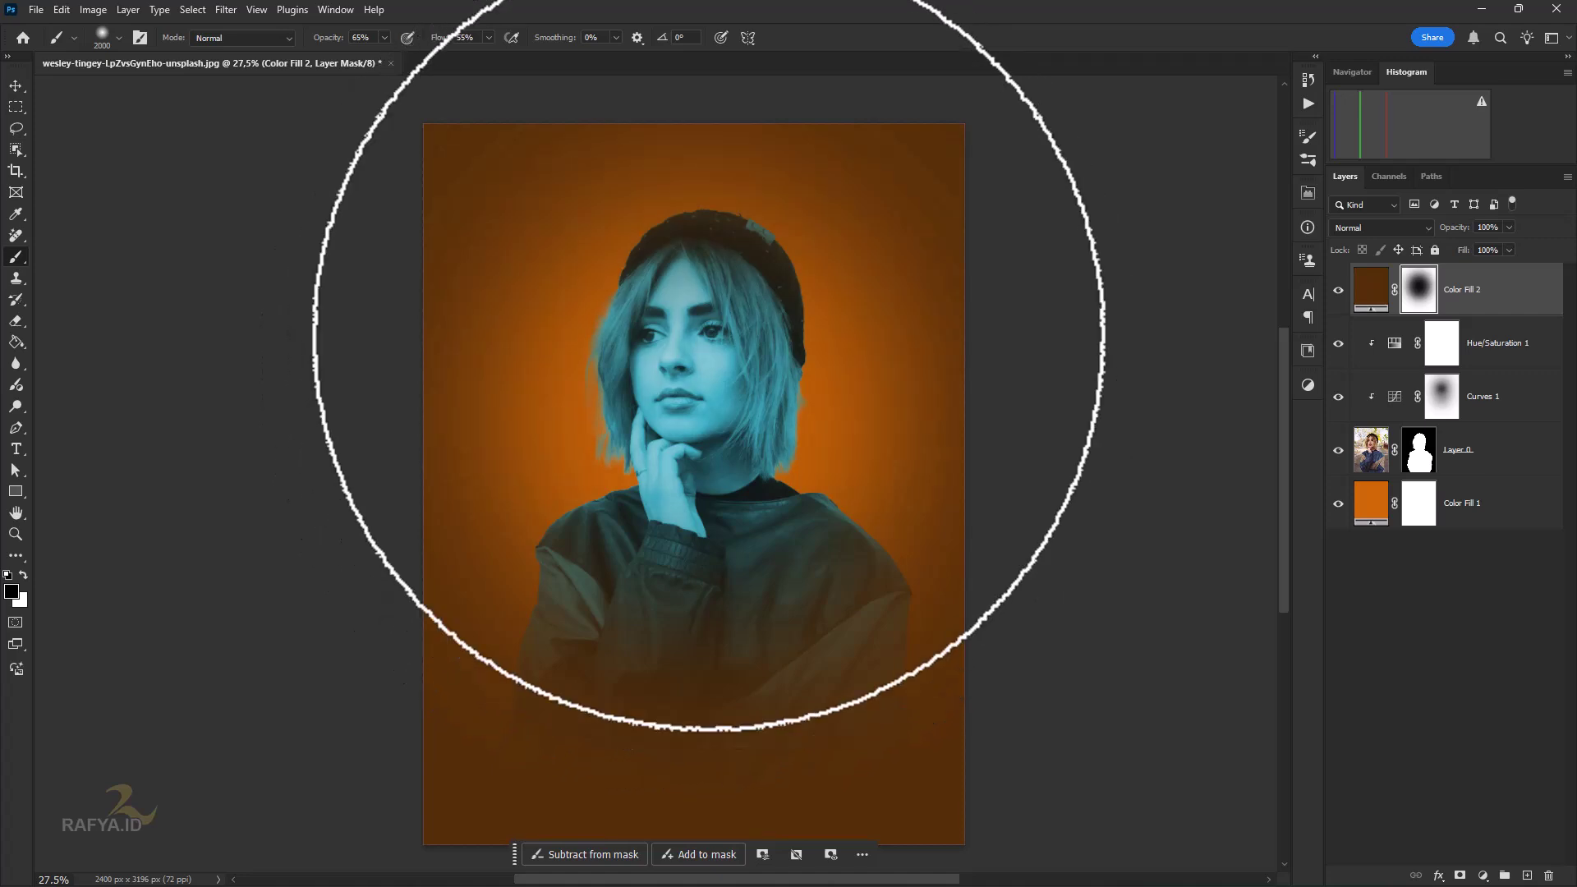
mouse_move(709, 332)
left_mouse_down()
mouse_move(694, 472)
mouse_move(705, 613)
mouse_move(702, 448)
mouse_move(687, 555)
mouse_move(703, 423)
left_mouse_up()
key("bracketright")
scroll(704, 550, "down", 2)
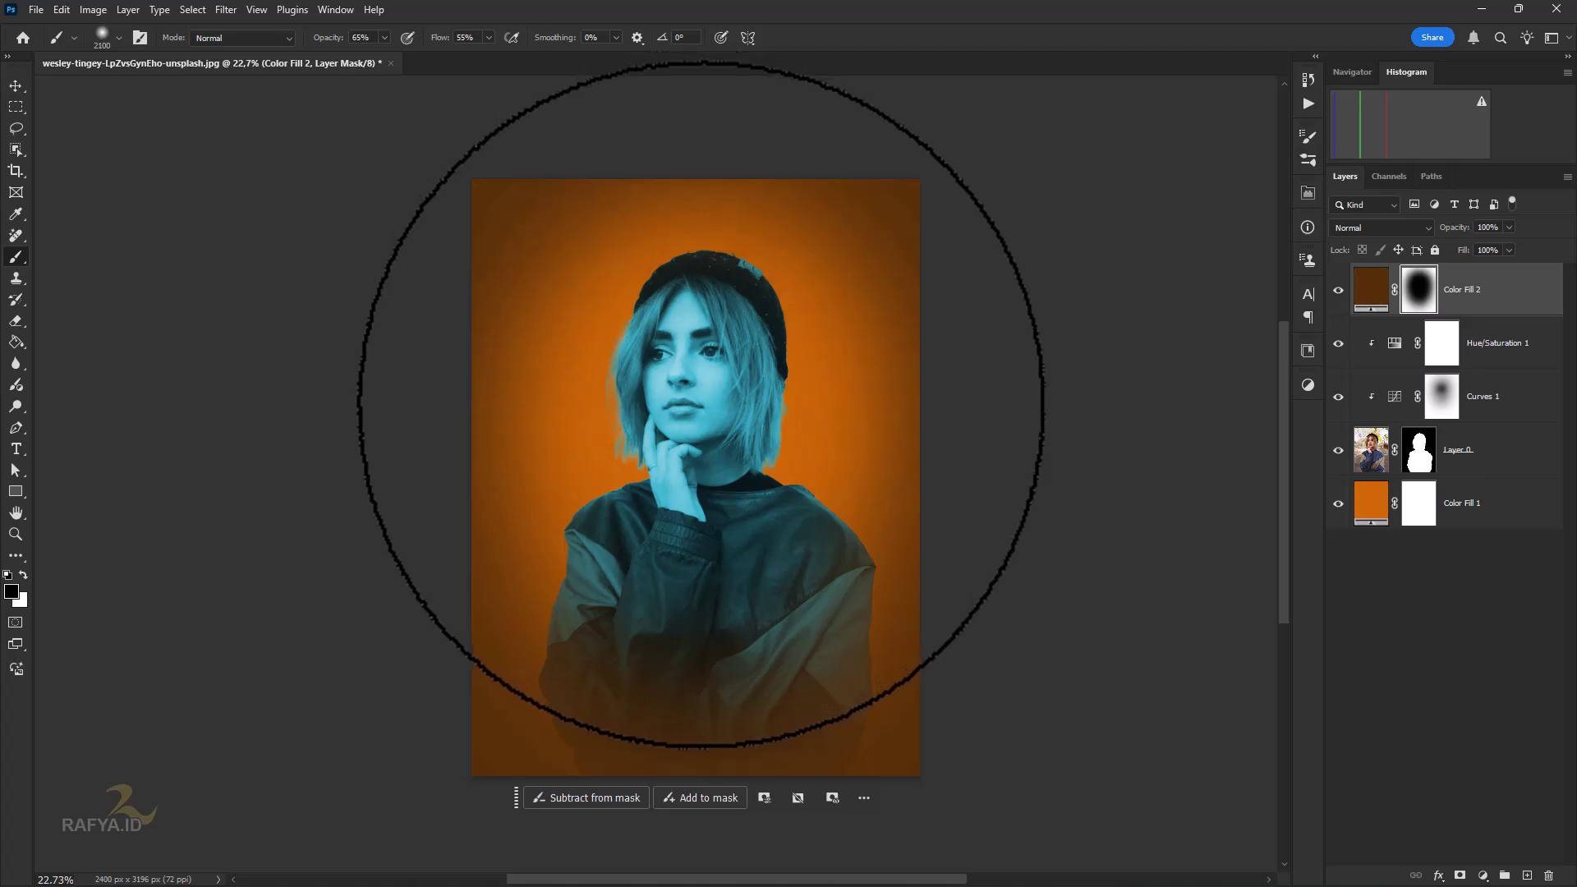
scroll(700, 404, "up", 2)
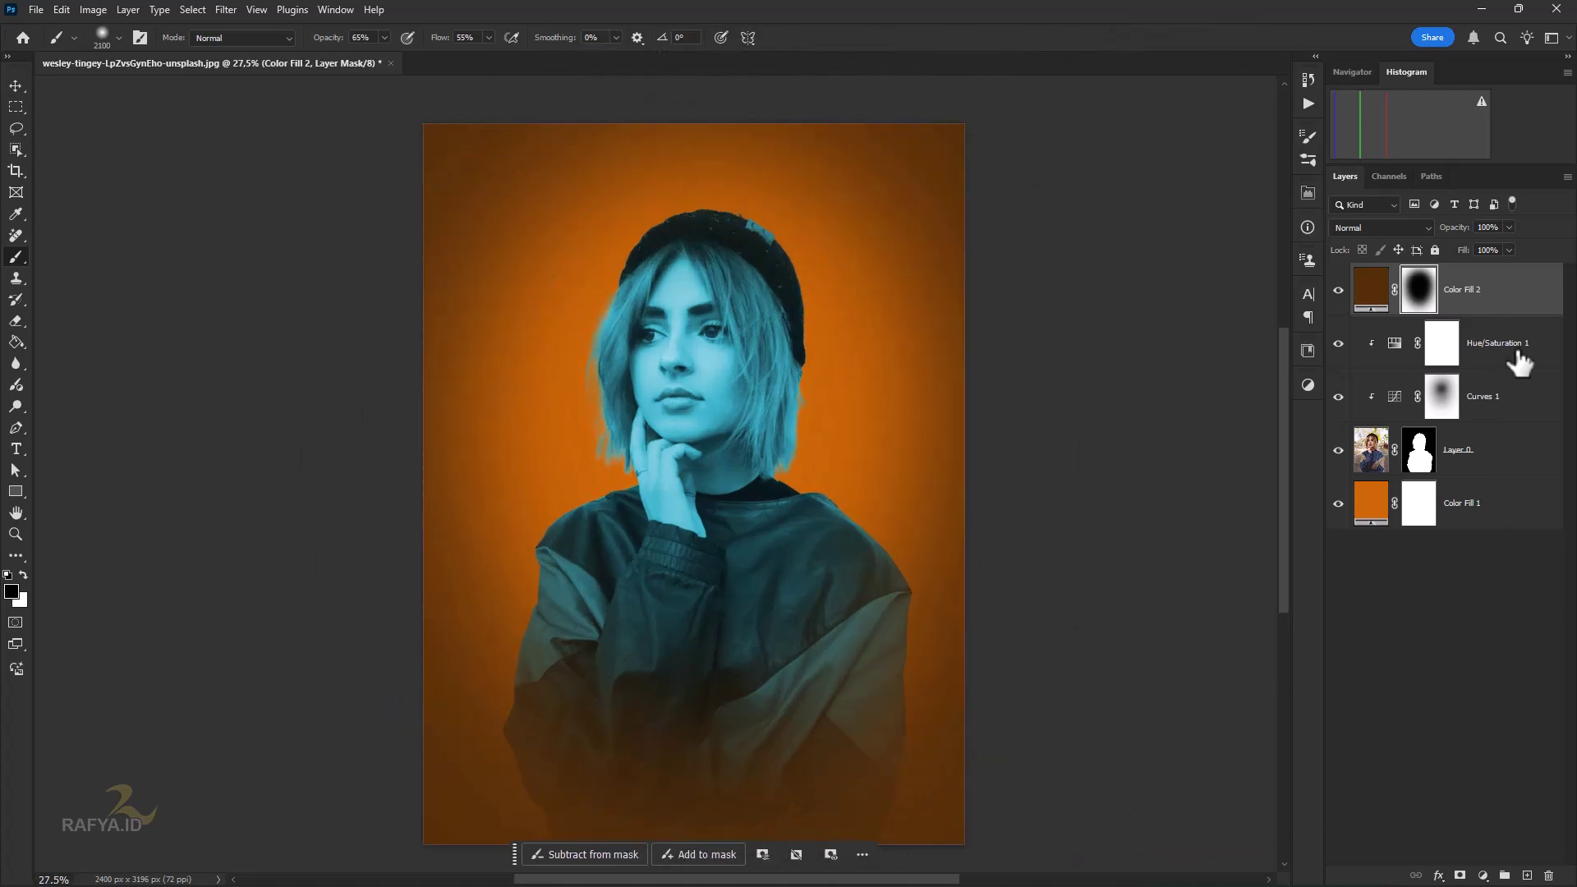
Step: Create an empty layer above the Hue/Saturation layer and clip it to the portrait
left_click(1521, 361)
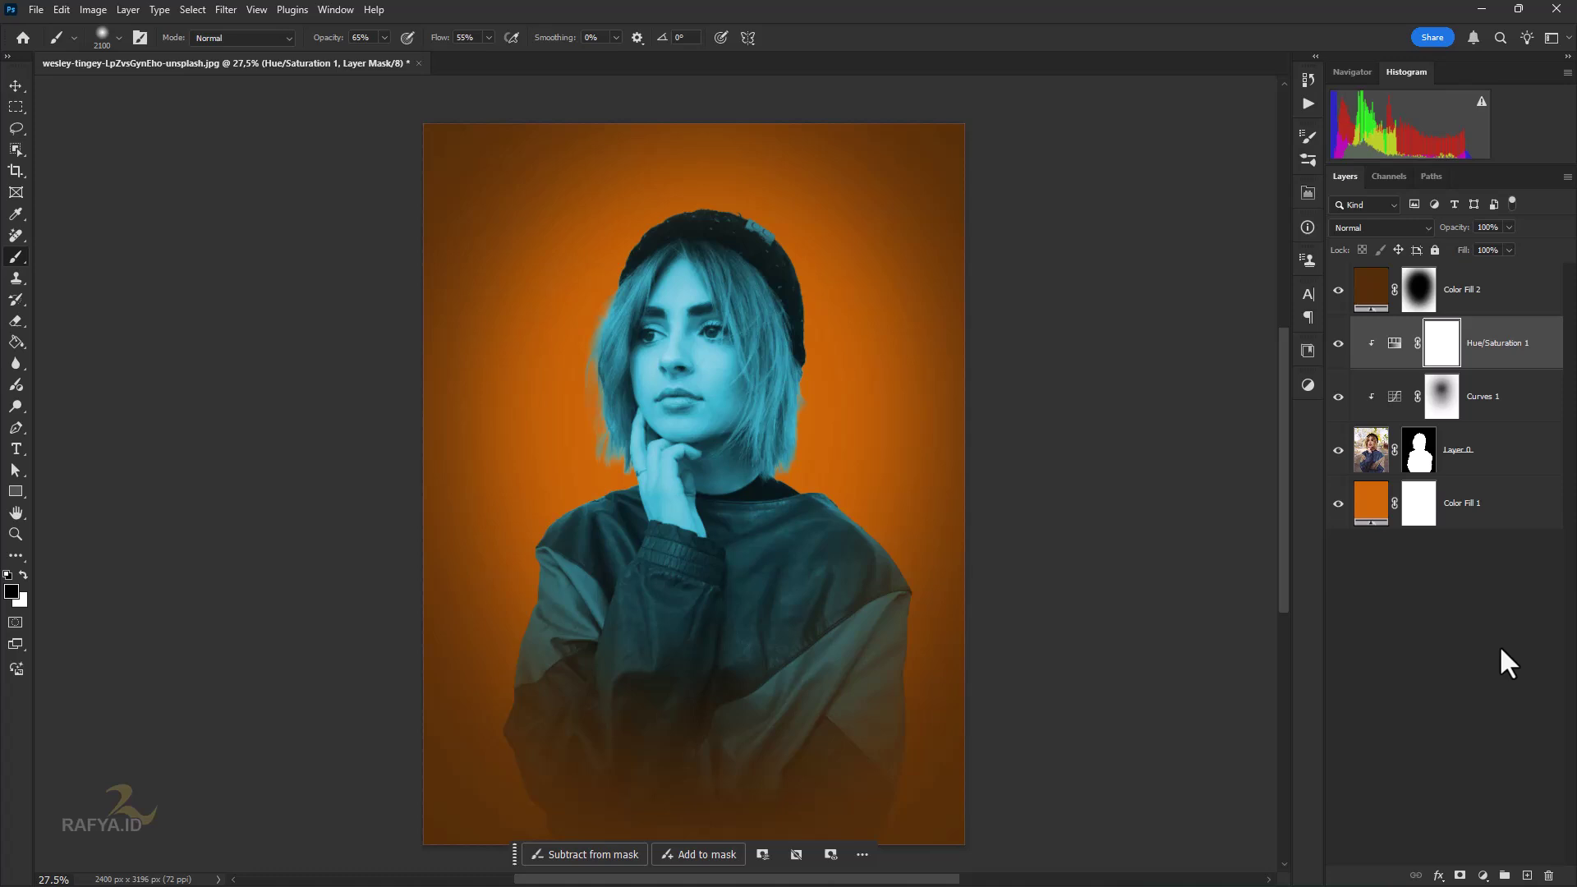
left_click(1527, 875)
right_click(1452, 351)
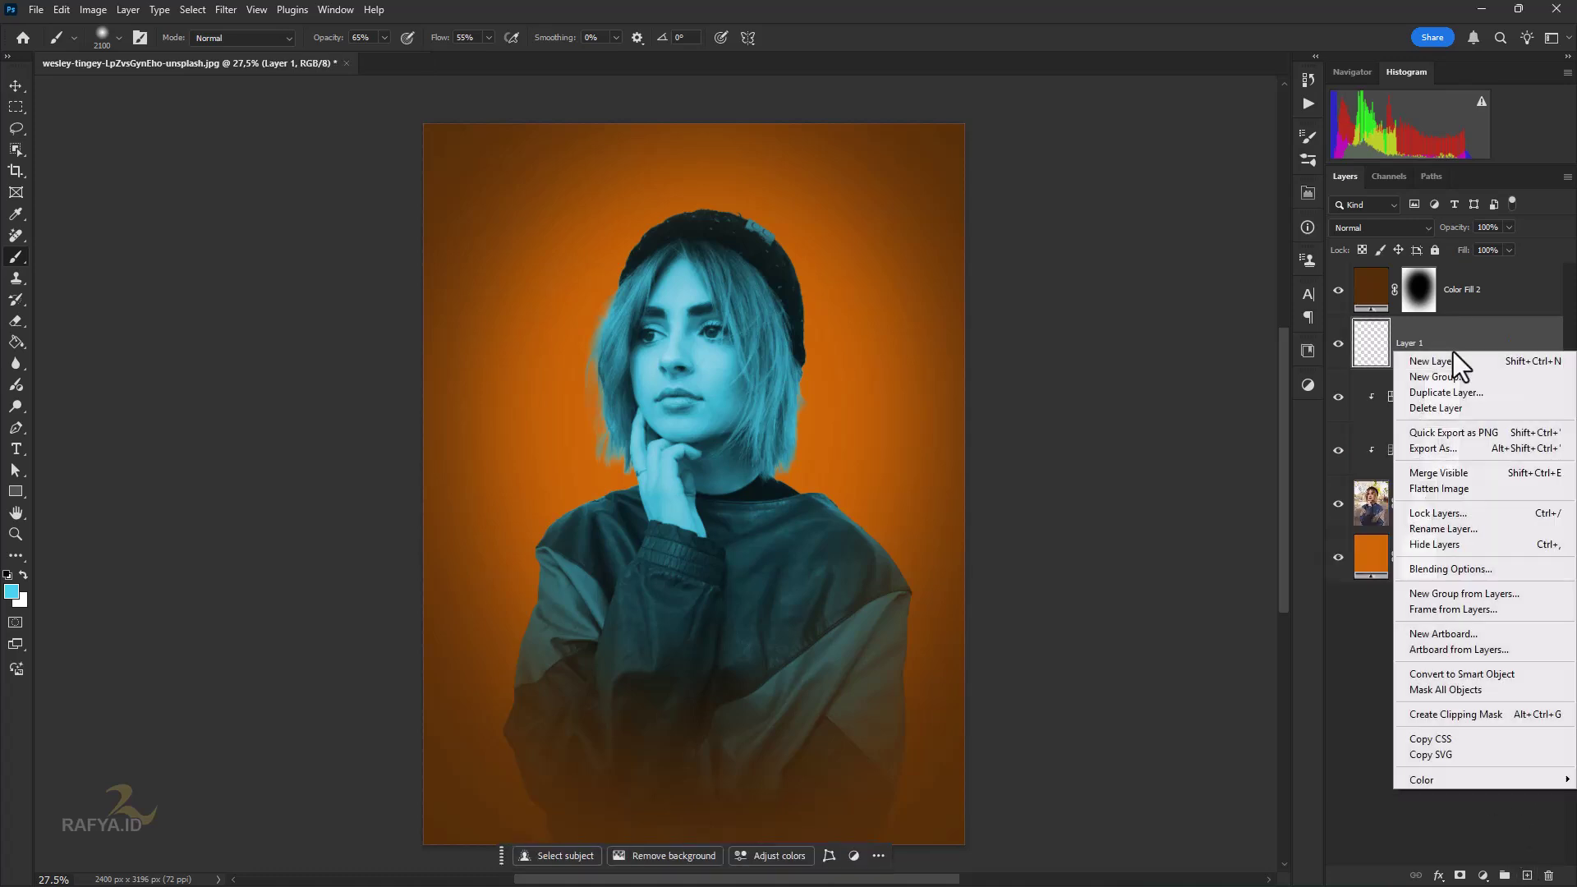
left_click(1477, 713)
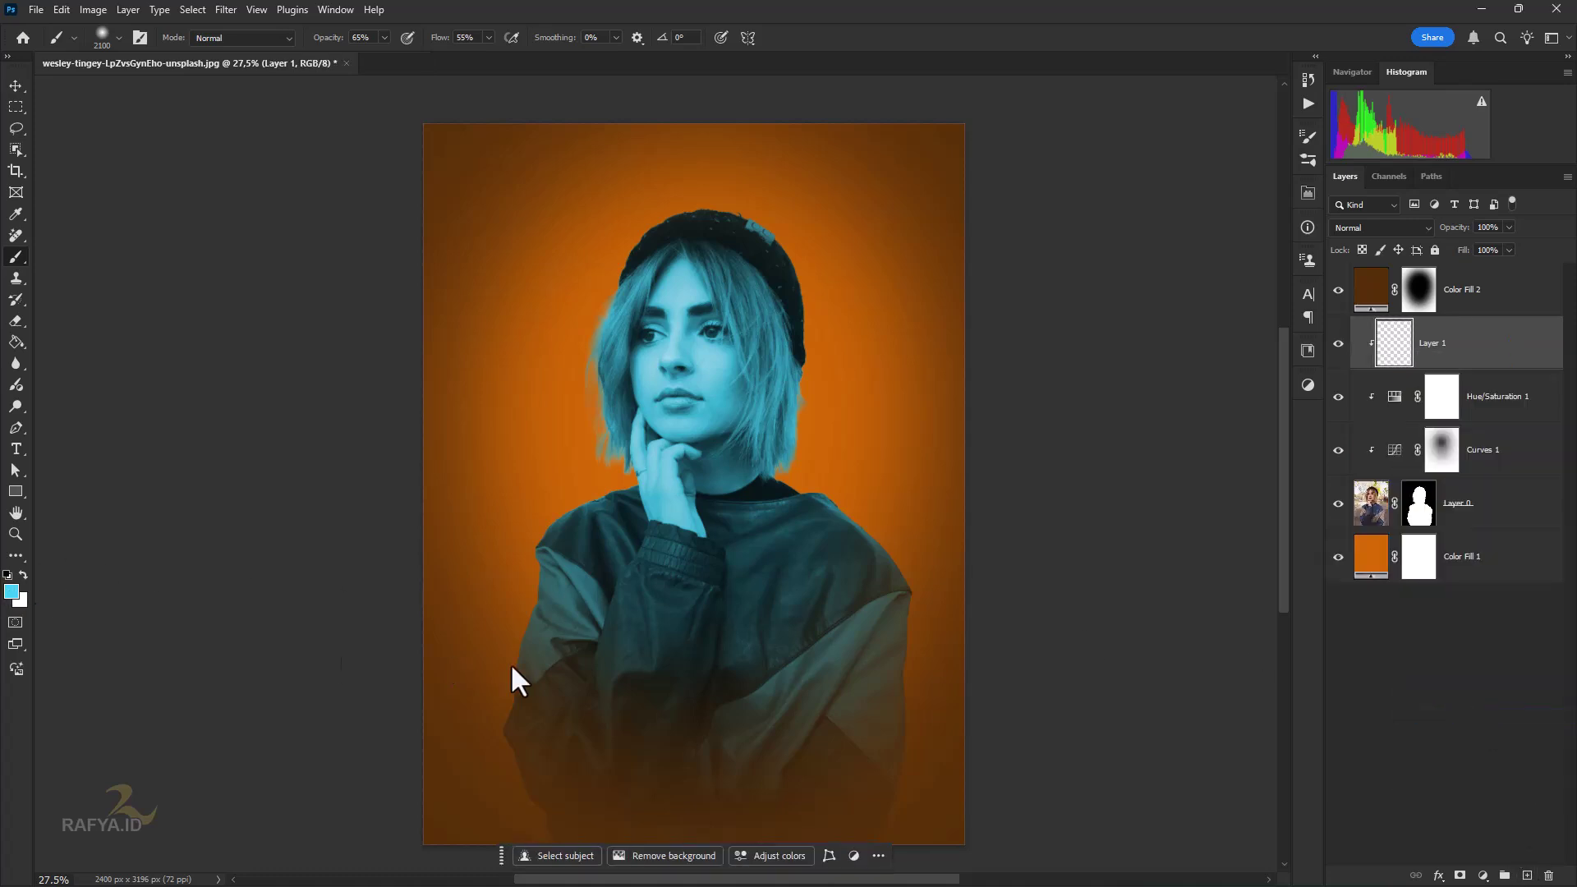
Step: Sample the dark teal of the jacket and paint it over the lower body with a 2100 px brush on the clipped layer
left_click(699, 628, "alt")
scroll(702, 608, "down", 3)
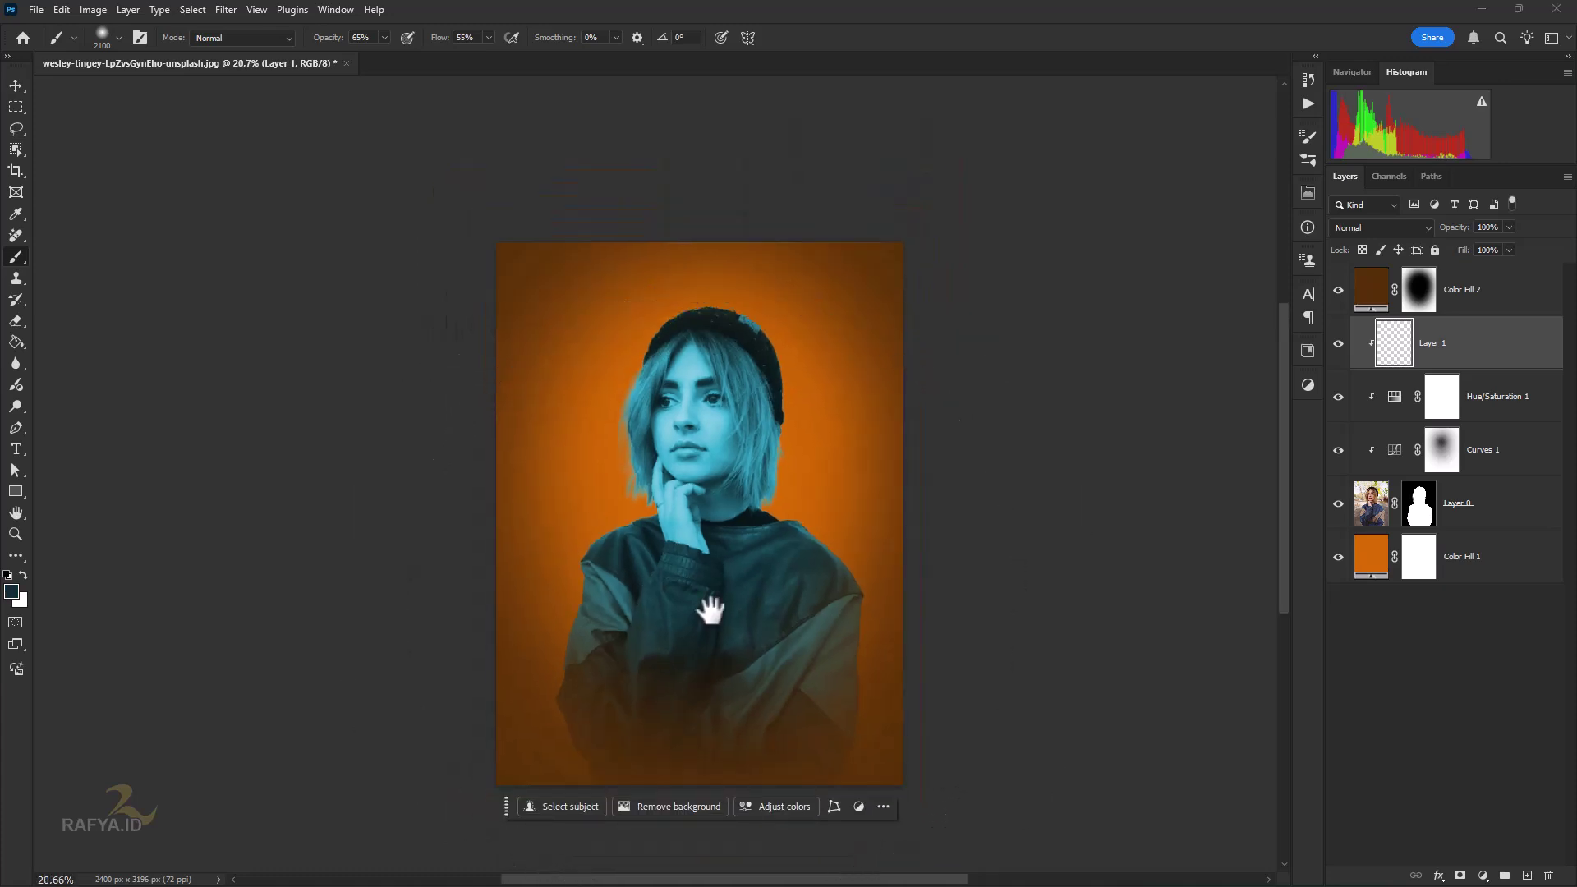
mouse_move(702, 602)
left_mouse_down()
mouse_move(556, 581)
mouse_move(812, 571)
mouse_move(681, 645)
left_mouse_up()
scroll(681, 646, "up", 3)
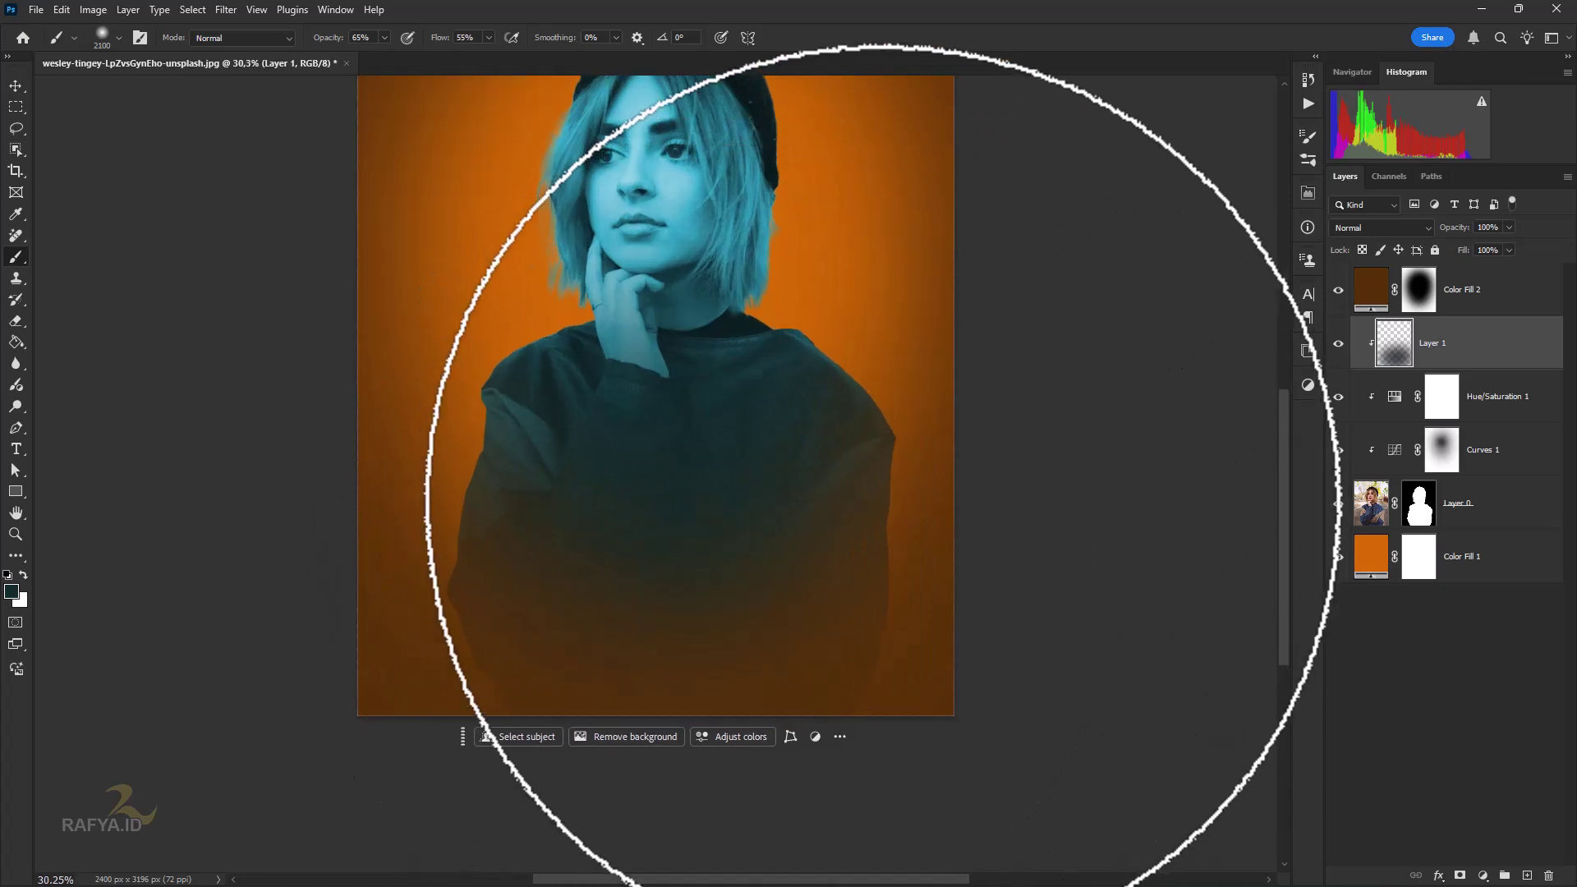
Step: Set the jacket shading layer to the Multiply blend mode and its opacity to 74%
left_click(1392, 228)
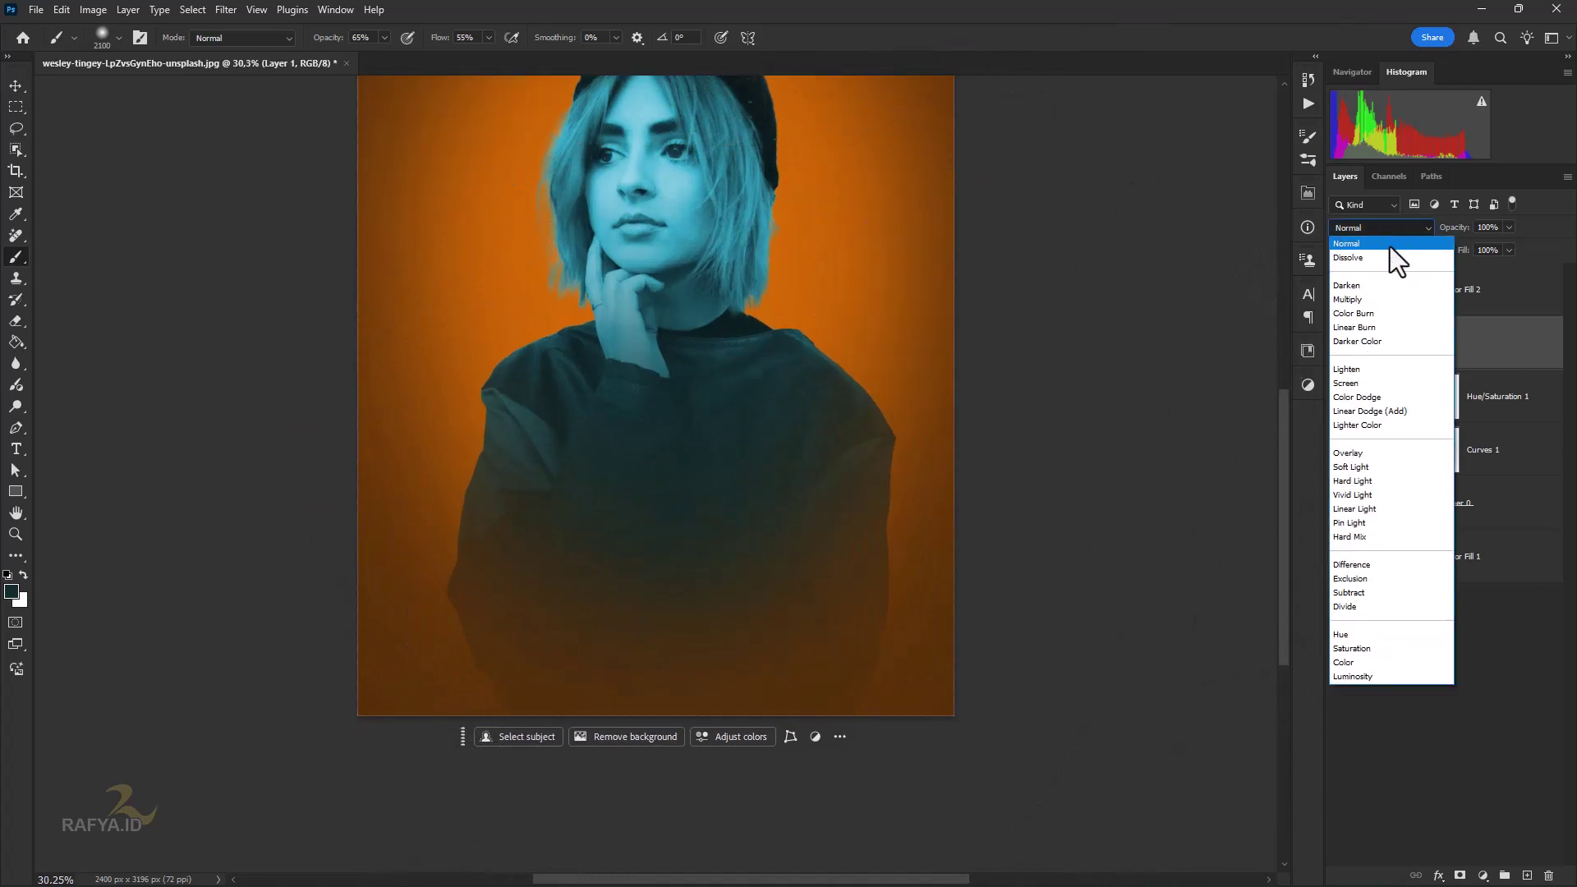
left_click(1397, 302)
left_click_drag(1469, 233, 1447, 235)
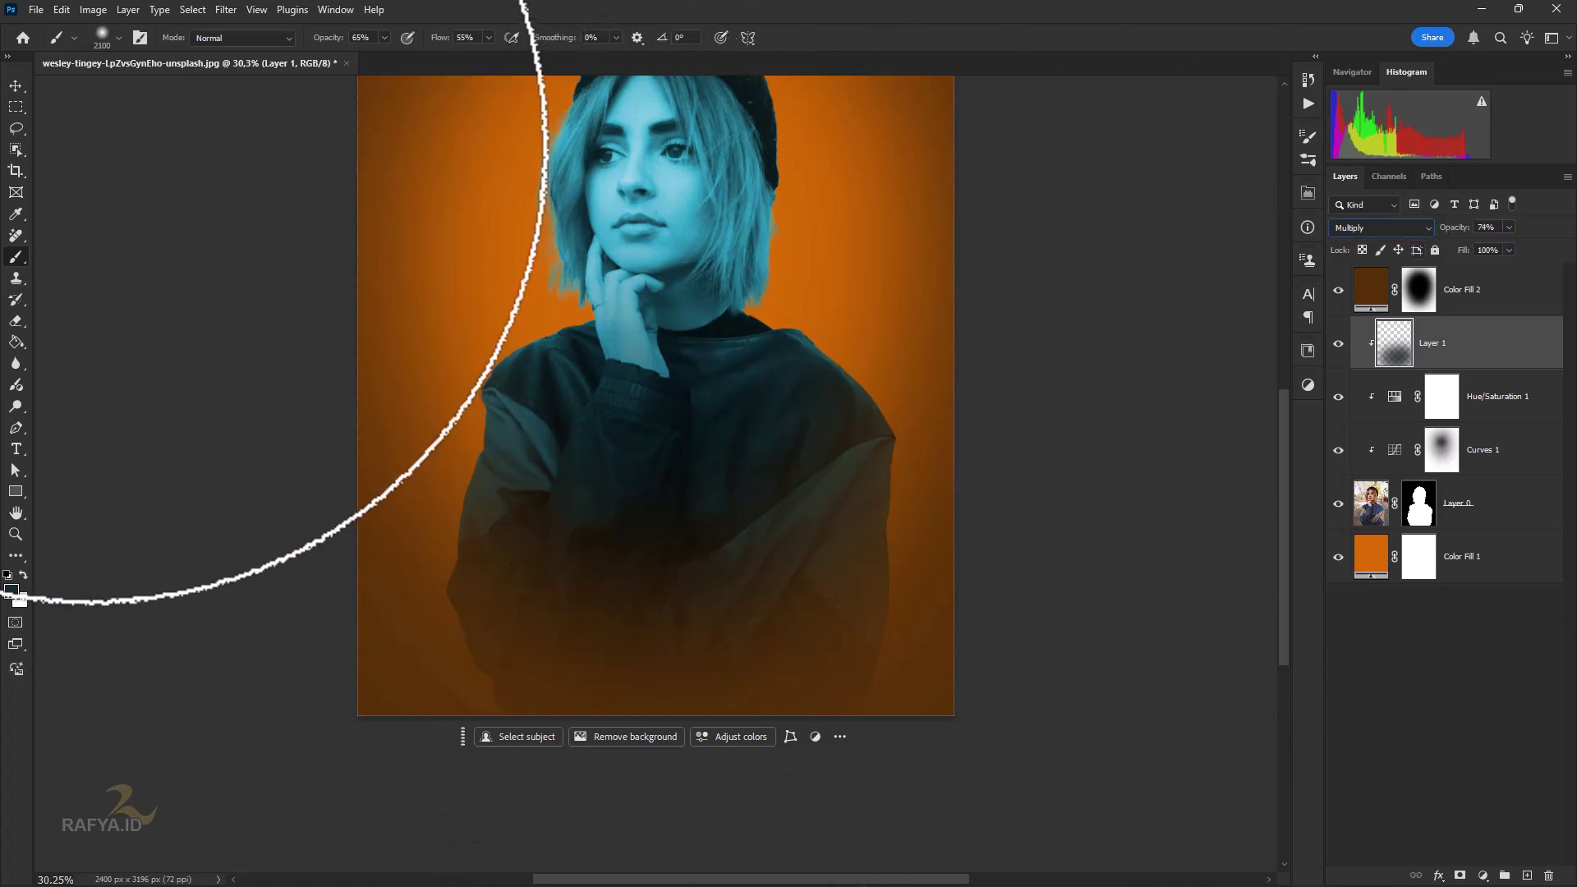
Step: Create another empty layer above the jacket shading layer and clip it to the portrait
left_click(16, 86)
left_click_drag(808, 215, 812, 386)
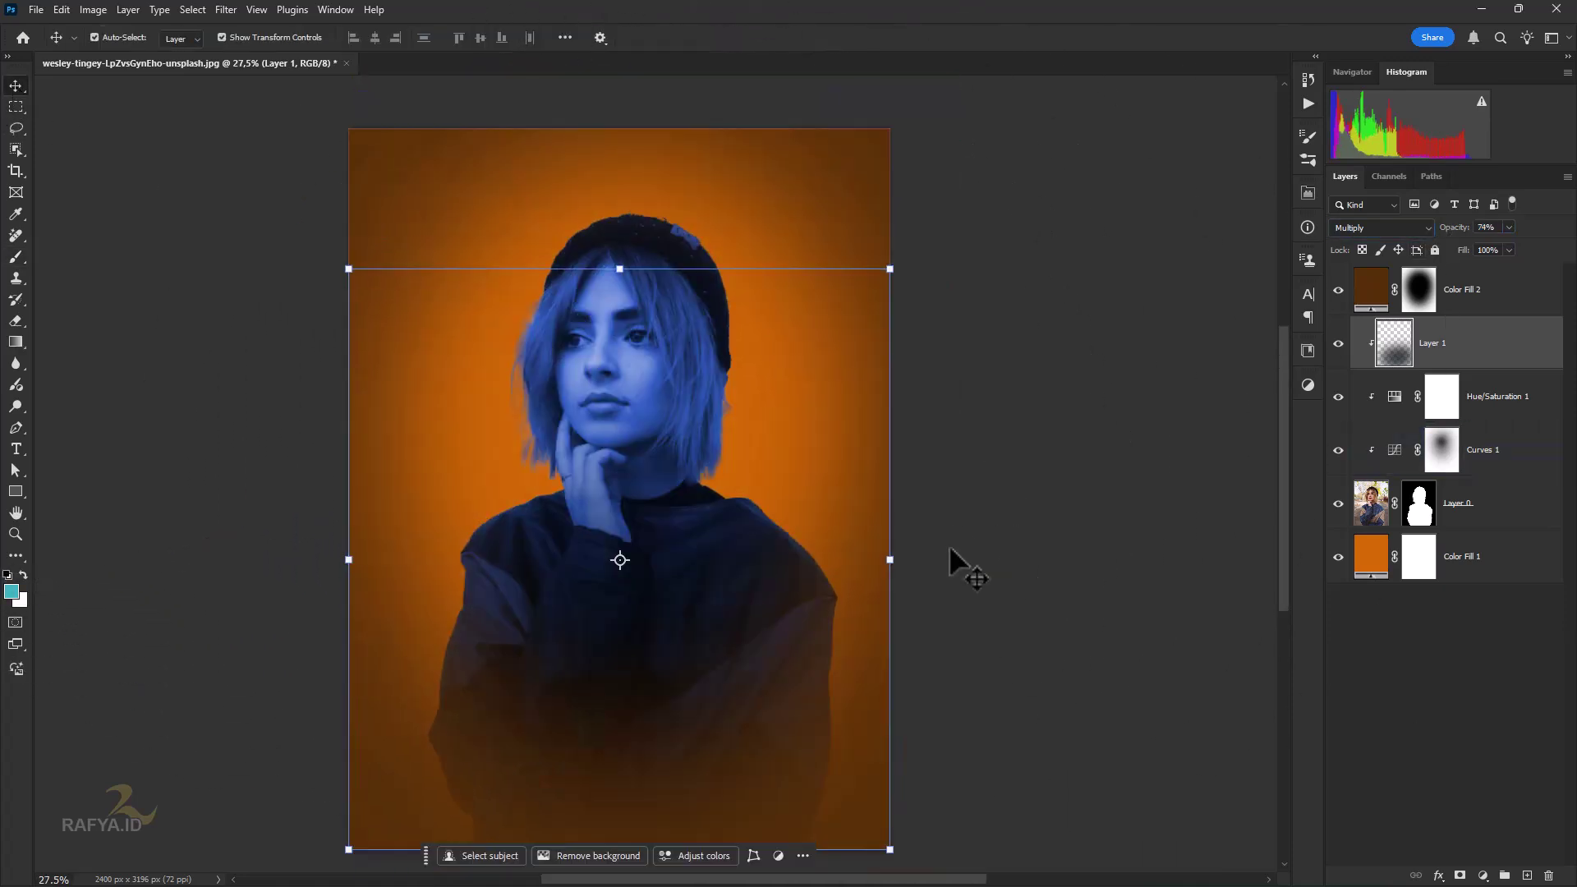
left_click(1526, 876)
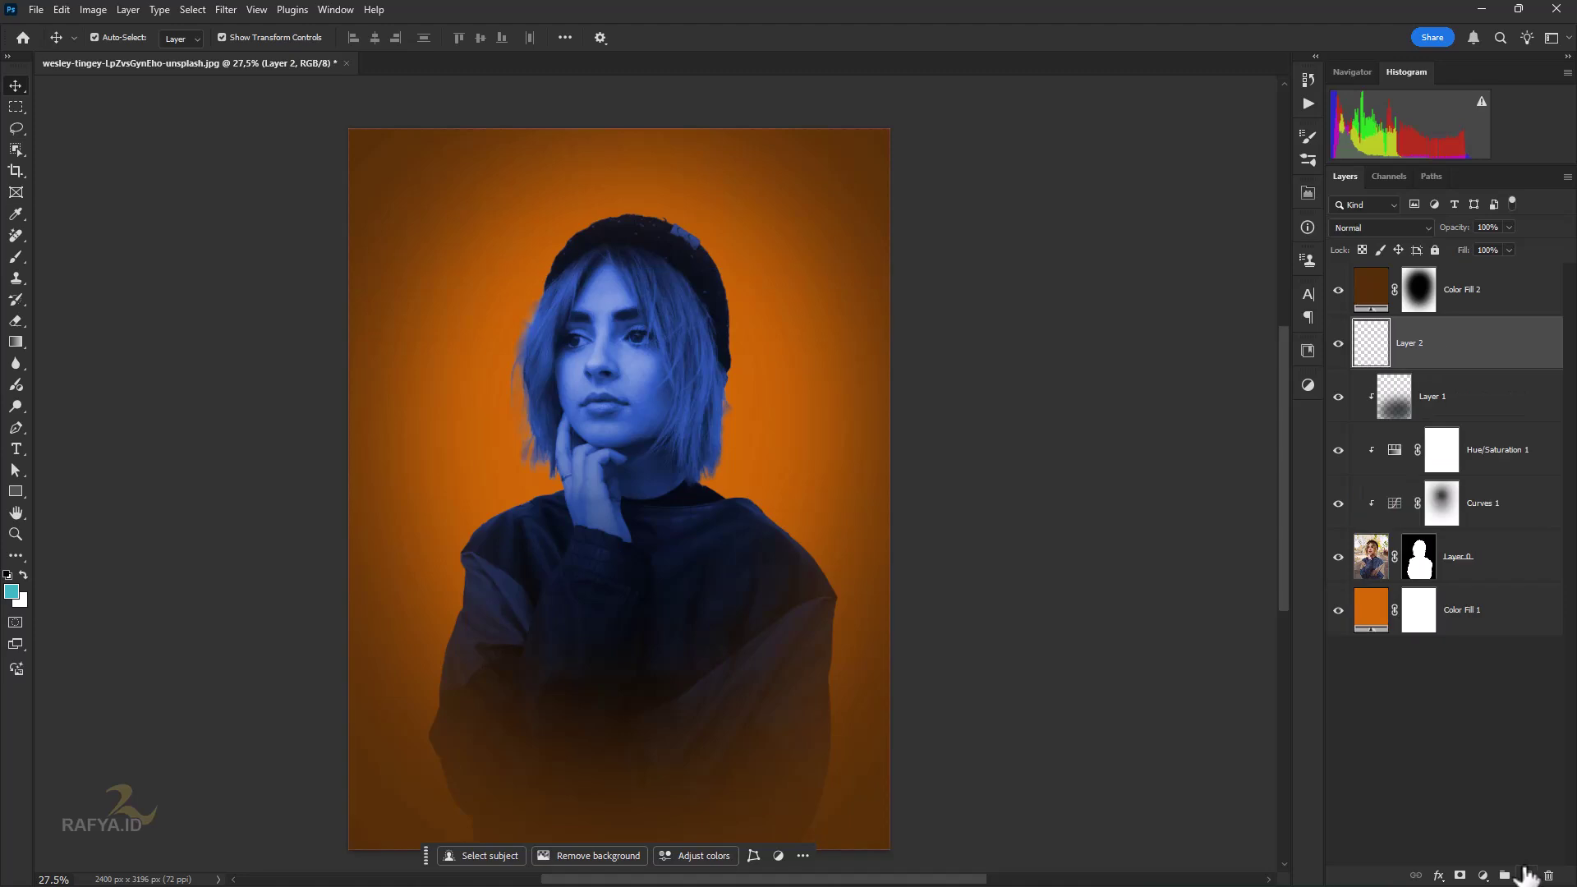
left_click(1462, 370, "alt")
Step: Choose a light cyan foreground color and paint it over the face with an 1100 px brush on the new clipped layer
key("i")
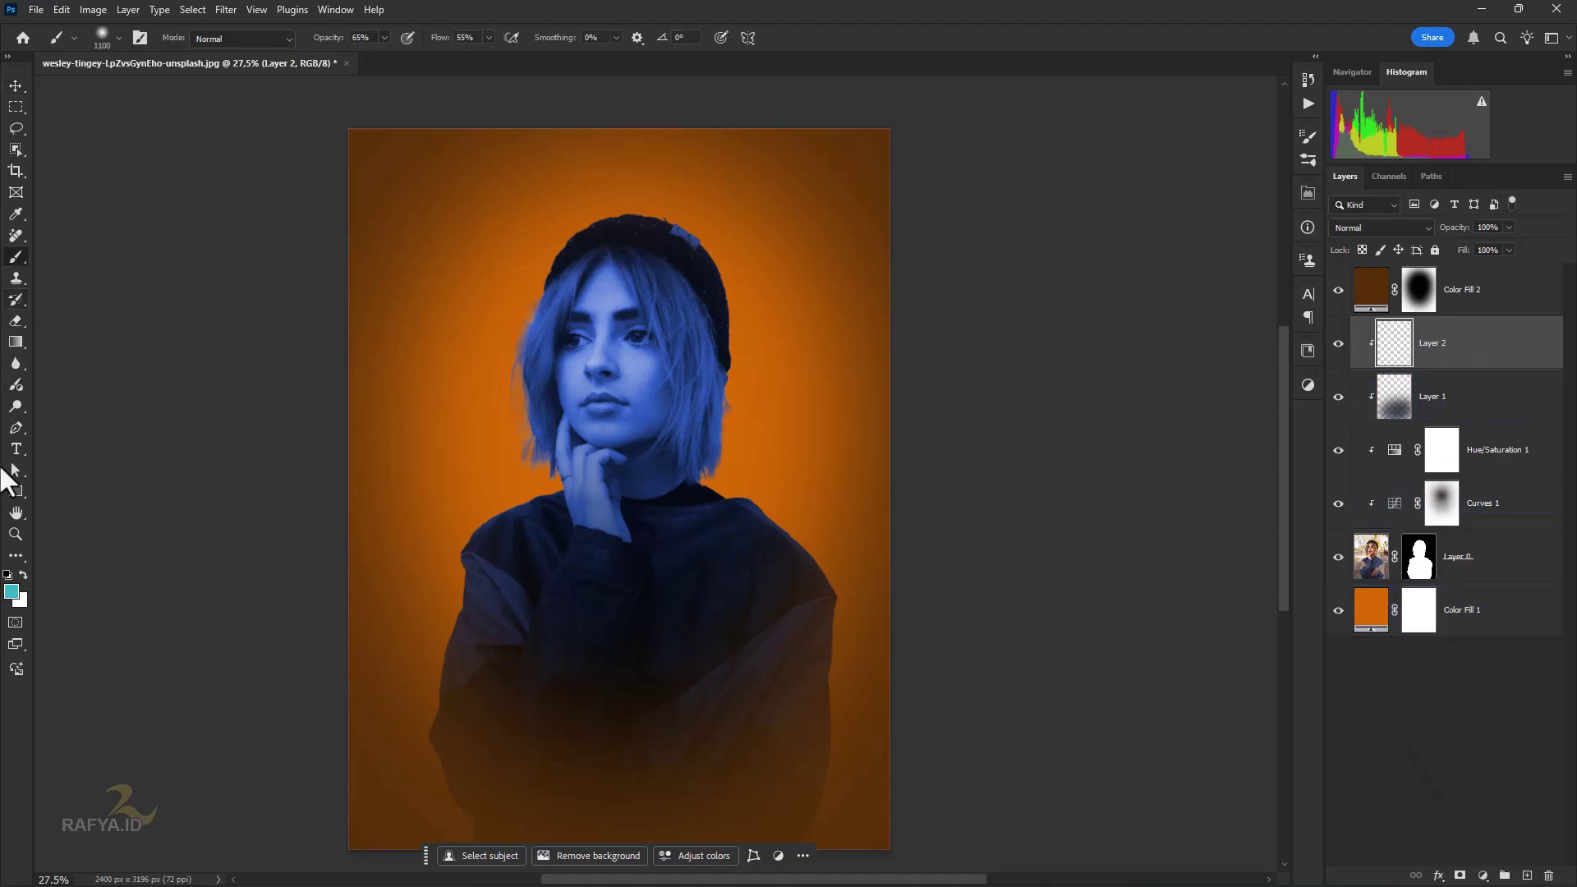
left_click(11, 592)
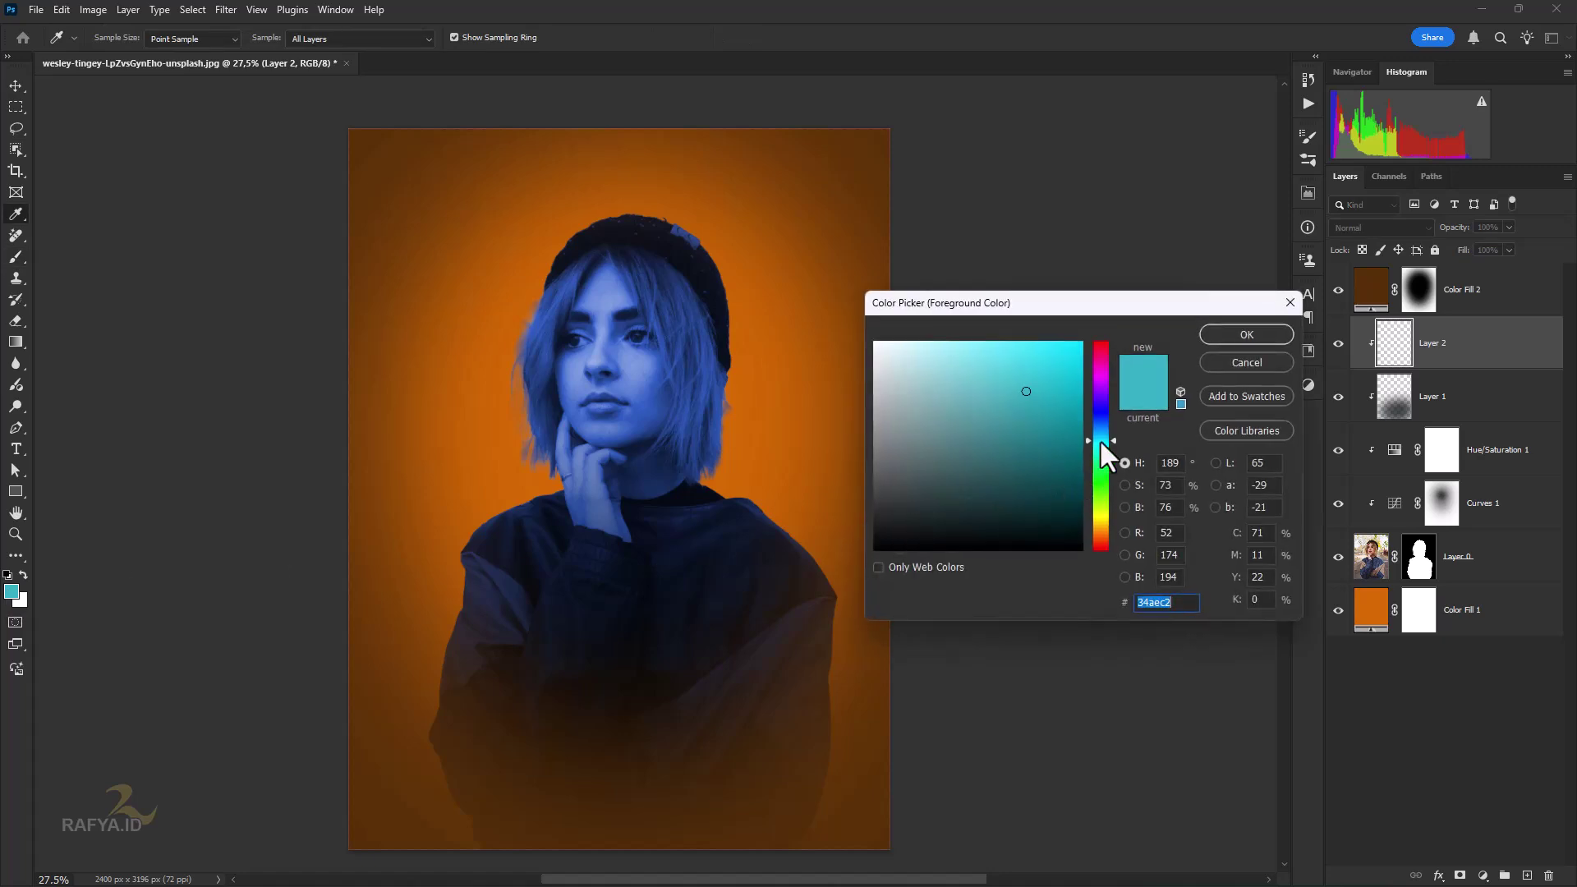
left_click(1028, 388)
left_click(1225, 337)
key("b")
mouse_move(623, 444)
left_mouse_down()
mouse_move(602, 370)
mouse_move(613, 323)
left_mouse_up()
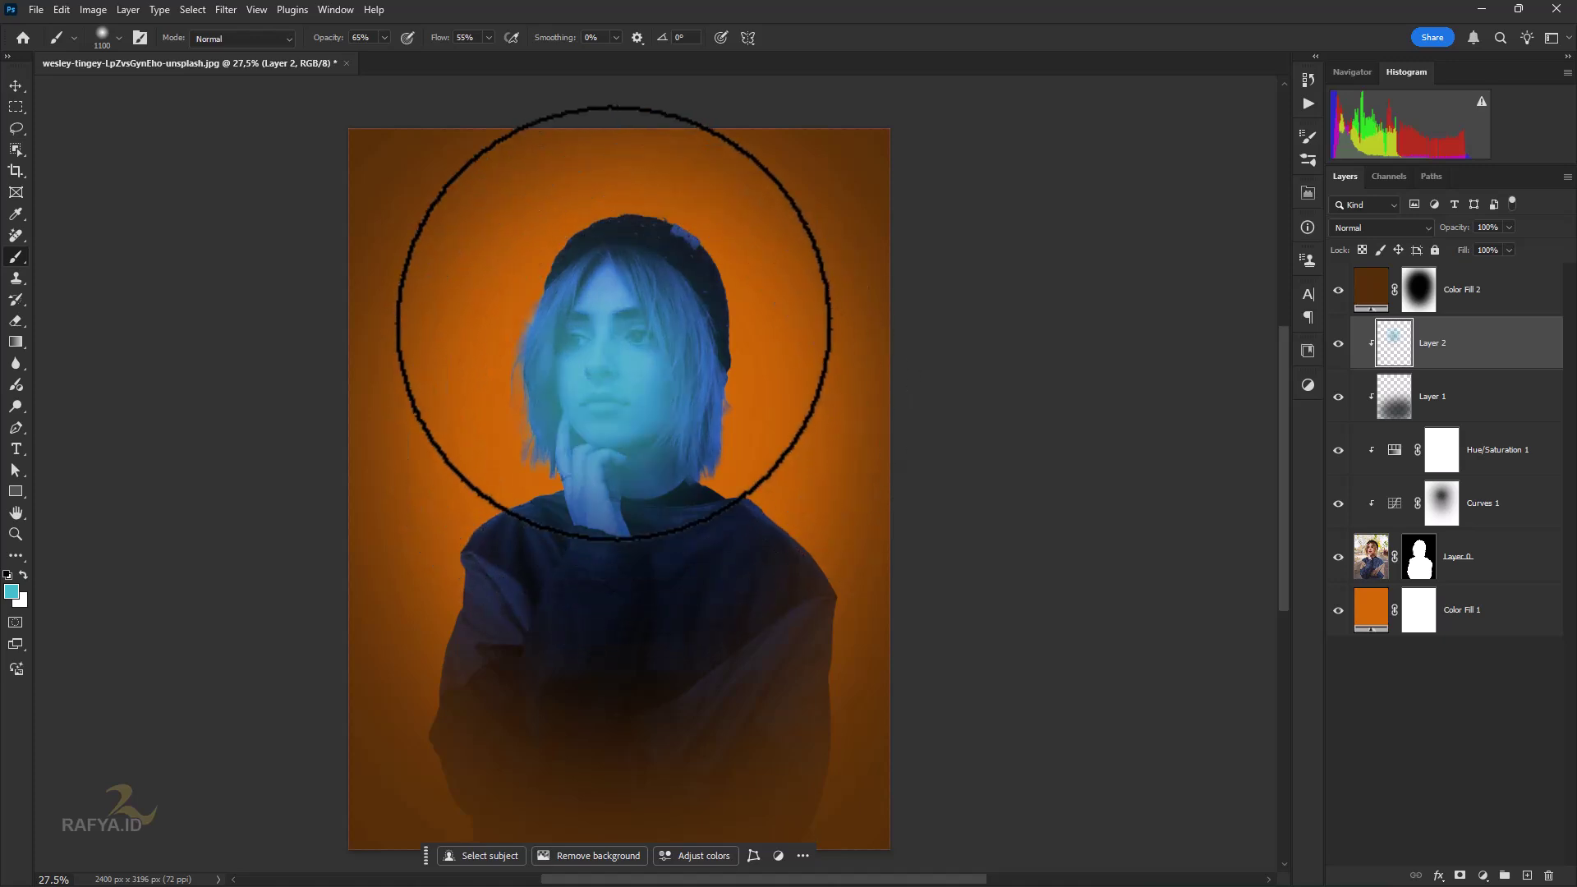
Step: Set the face glow layer to Vivid Light and adjust it with hue -6, saturation -10 and lightness +9
left_click(1373, 229)
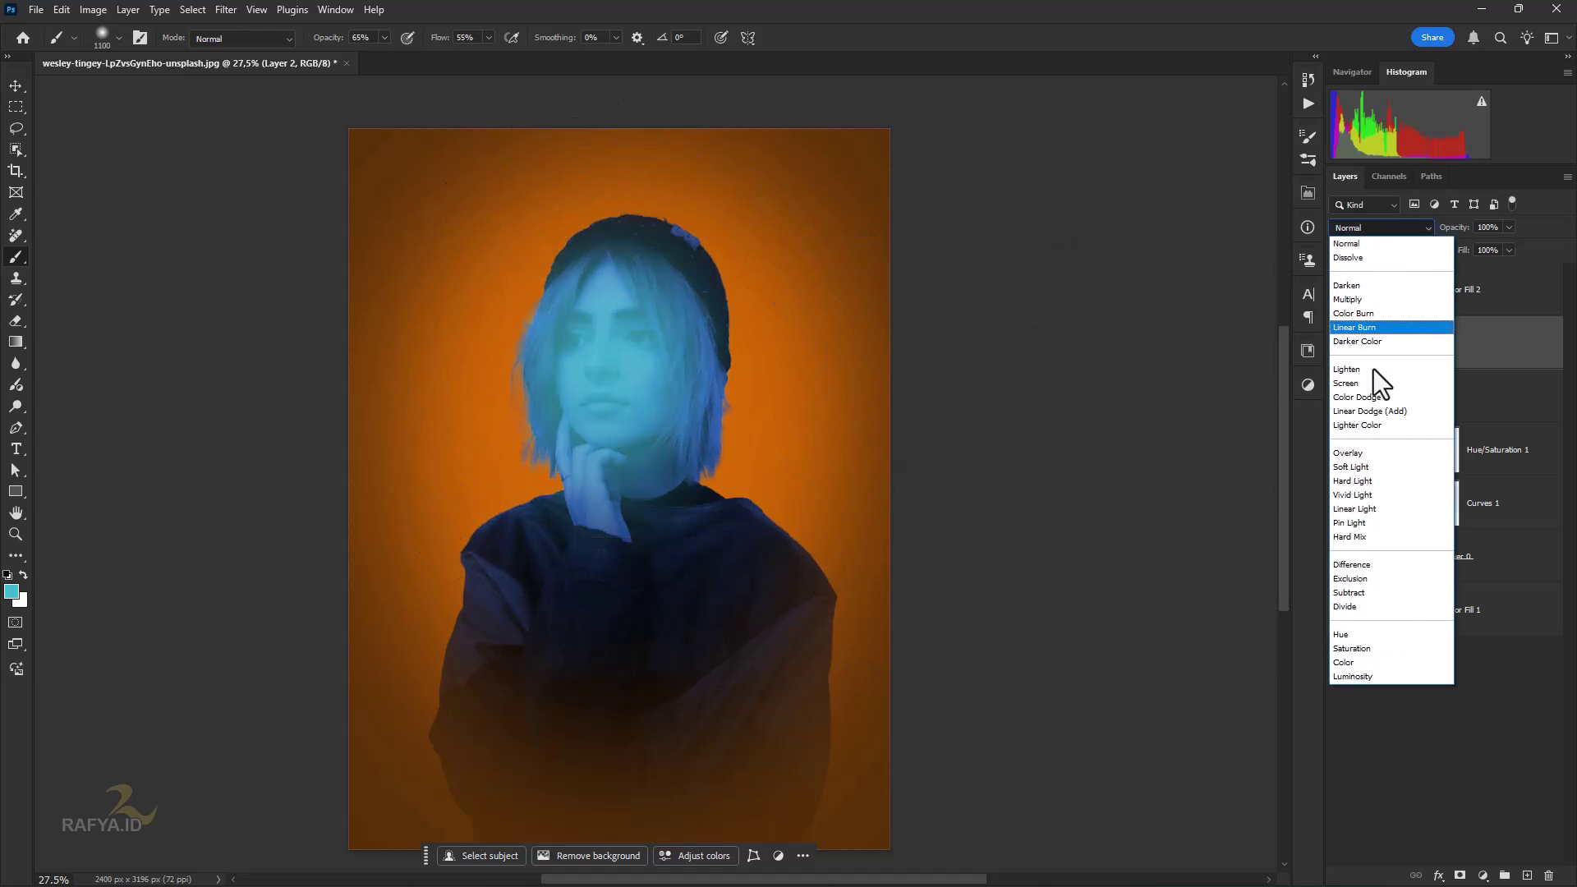
left_click(1383, 493)
key("ctrl+u")
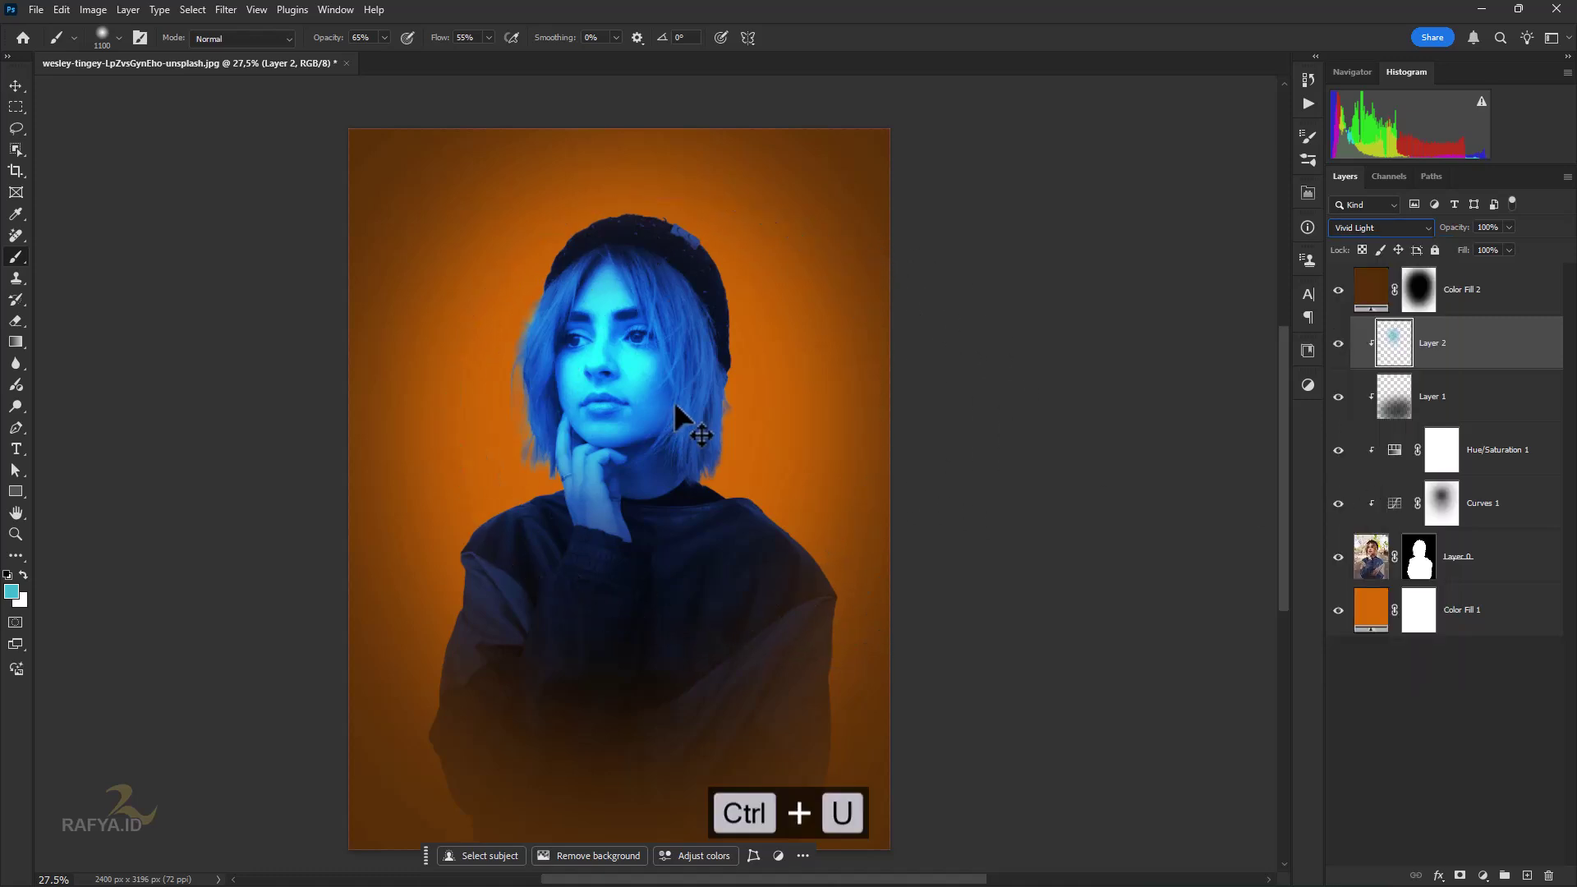
left_click_drag(1056, 211, 892, 251)
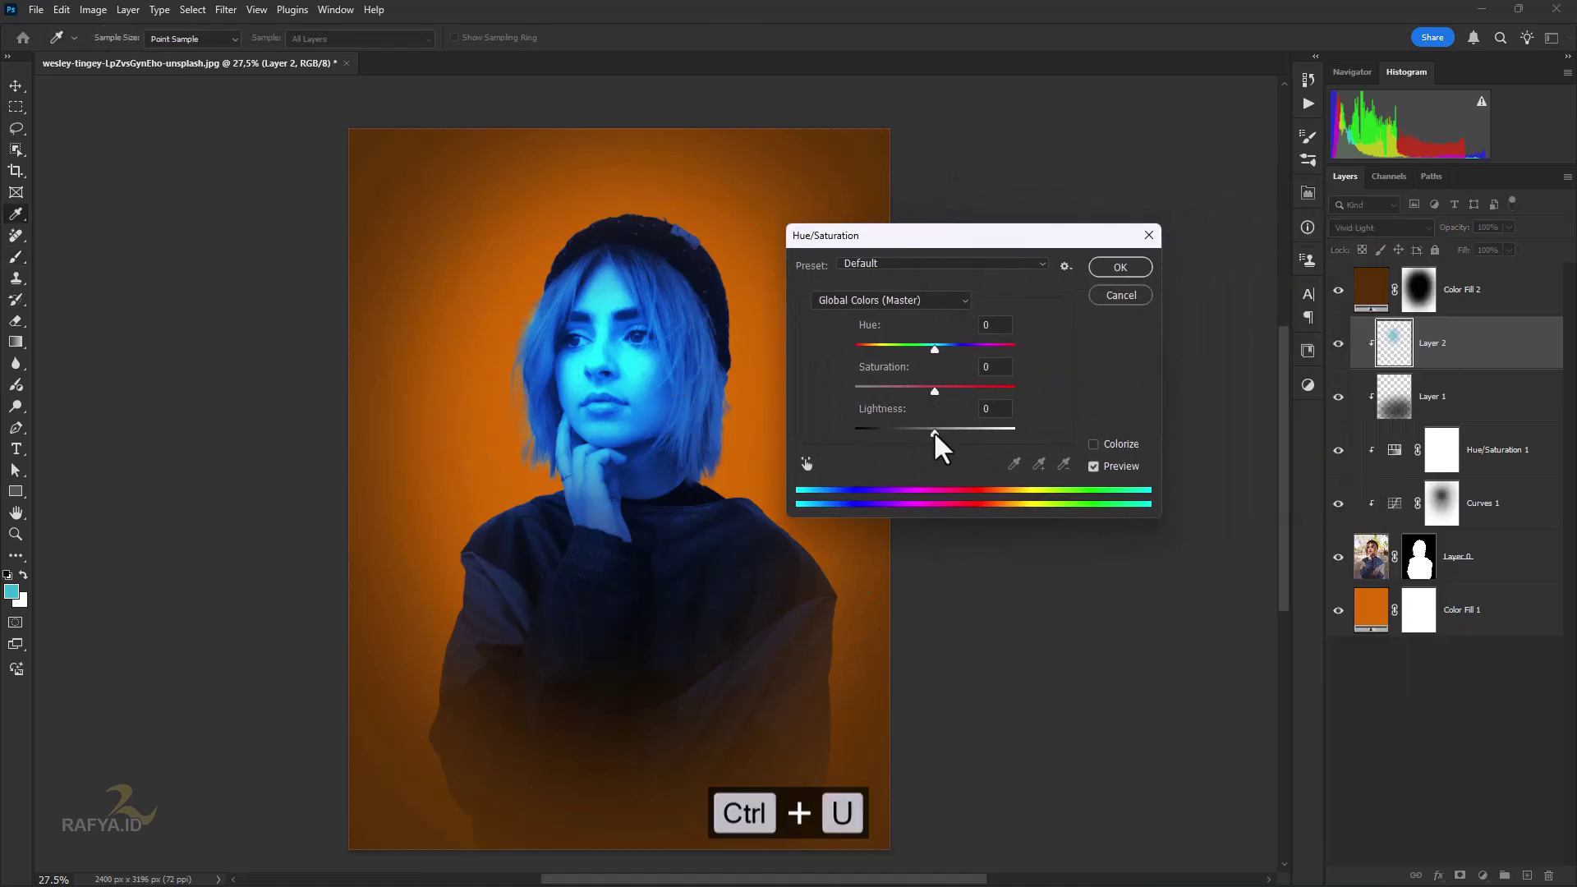
left_click_drag(934, 432, 929, 347)
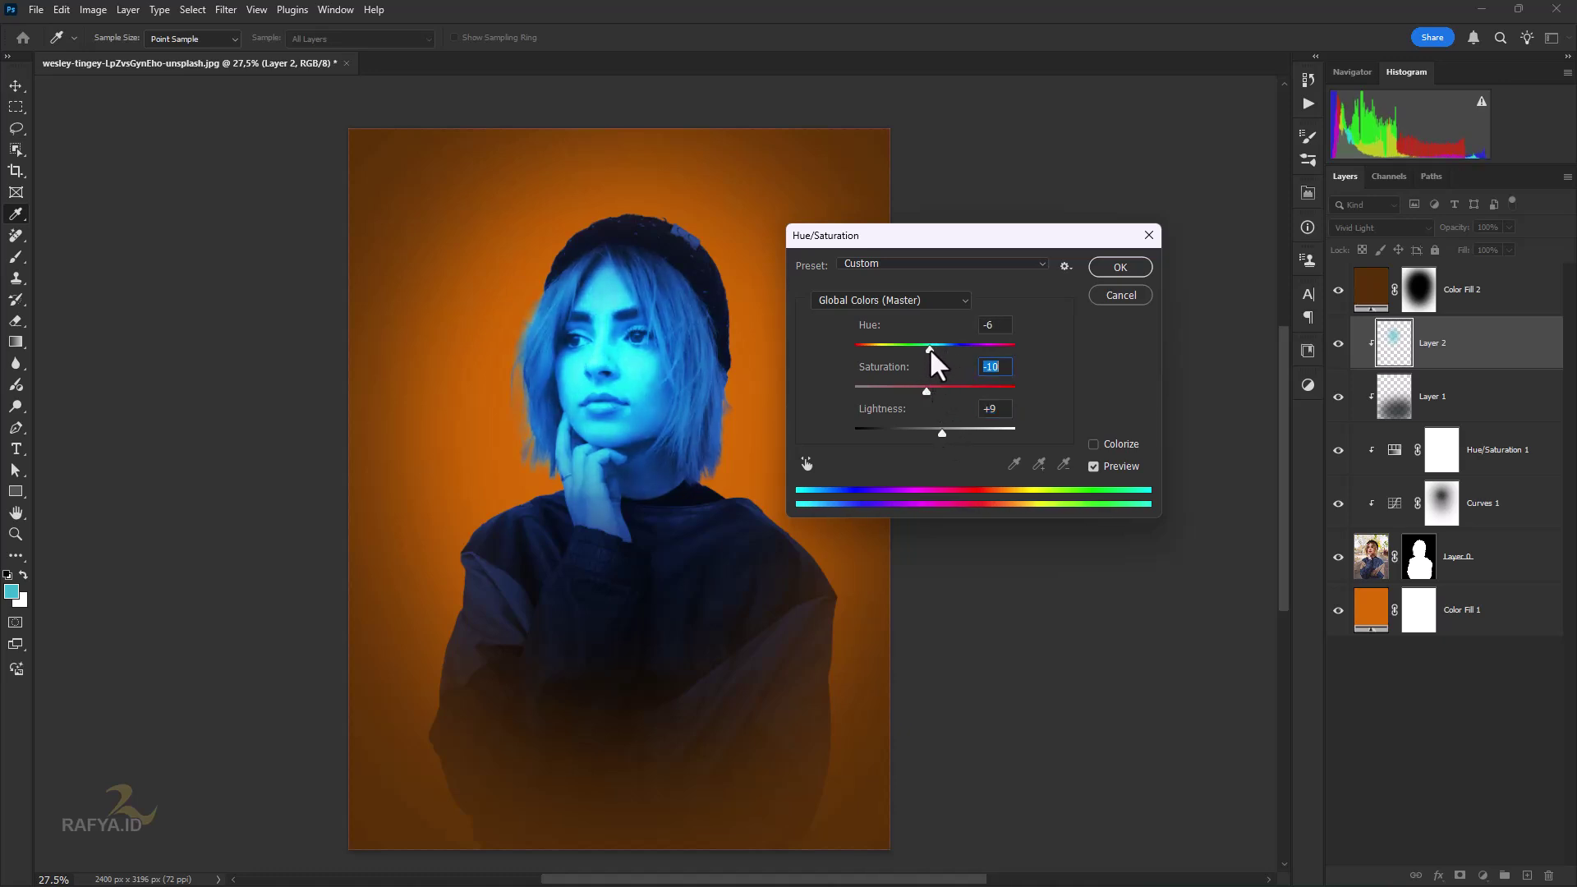
left_click(1098, 267)
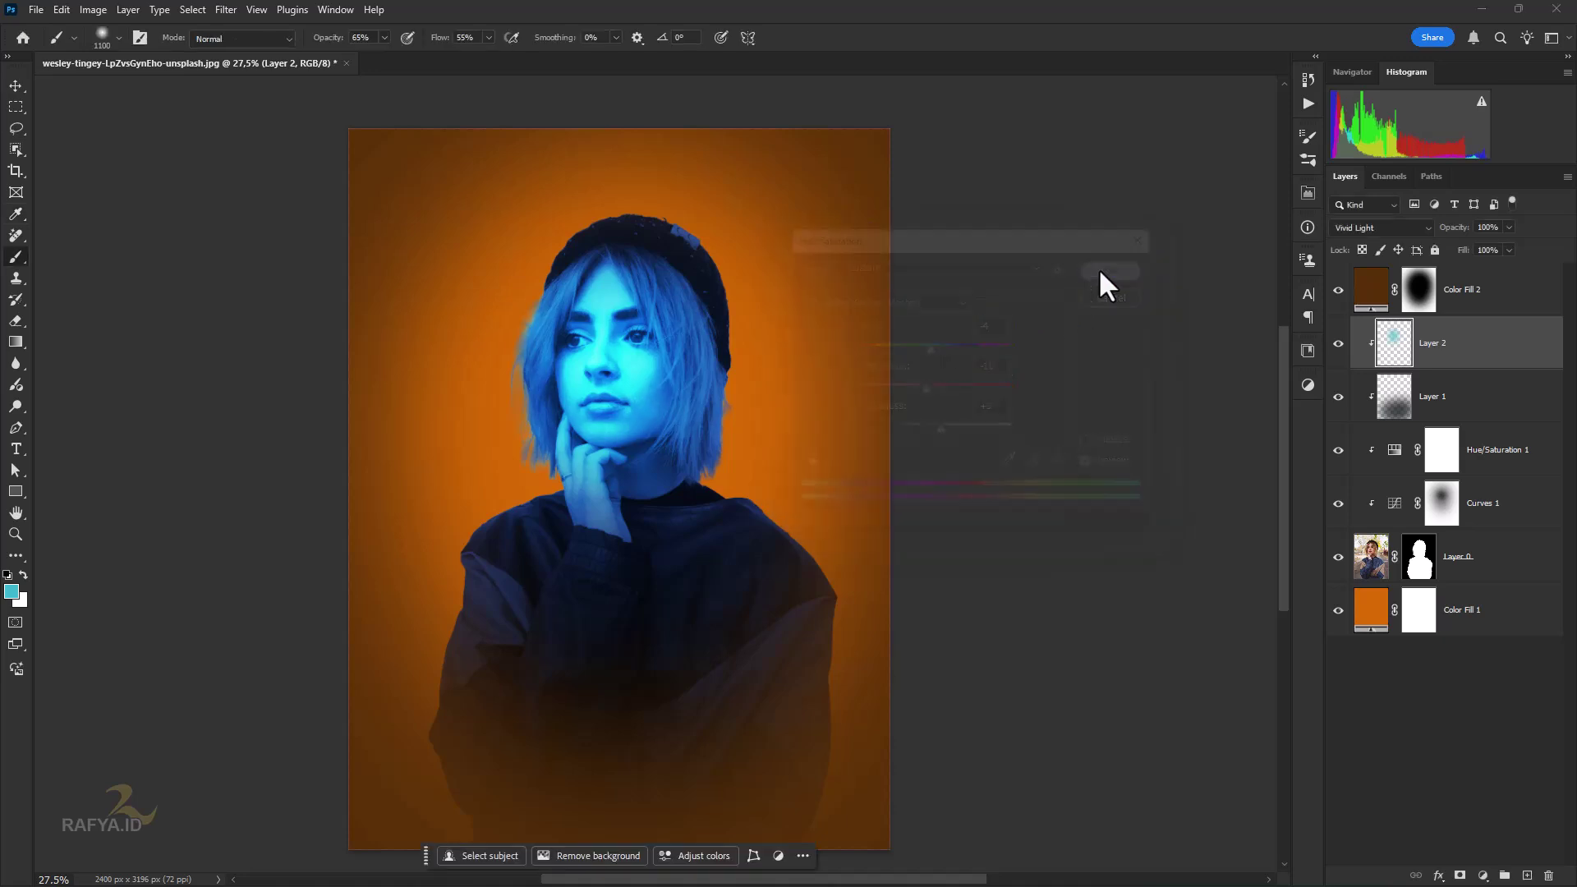
Step: Stamp all visible layers into a new layer on top and choose the Glass distortion filter for it in the Filter Gallery
left_click_drag(1464, 303, 1421, 329)
key("ctrl+shift+alt+e")
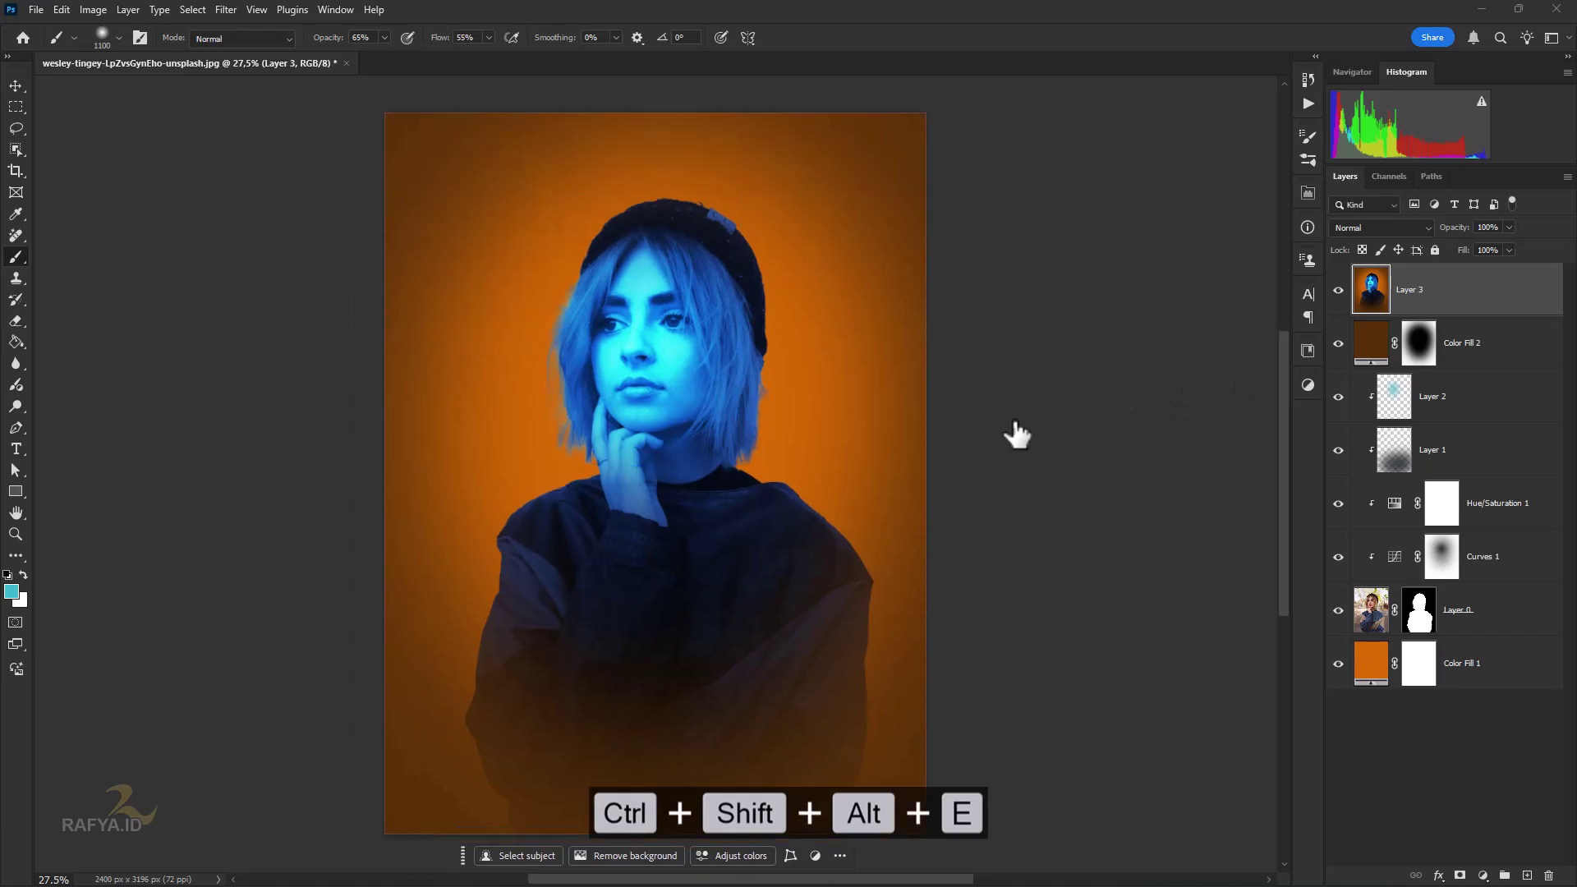
left_click(226, 9)
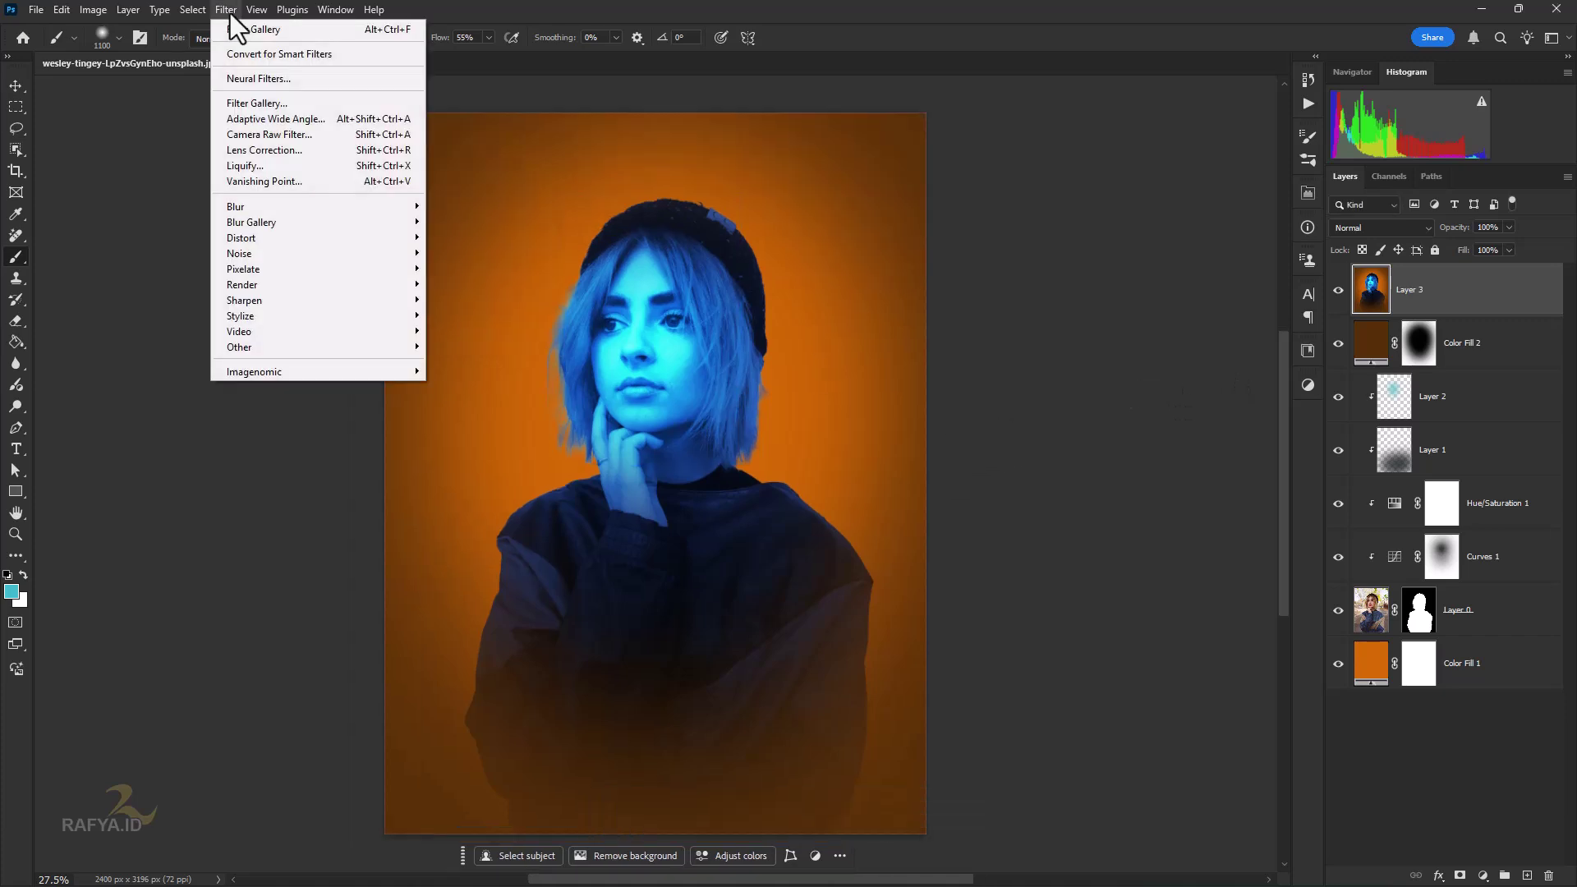
left_click(317, 102)
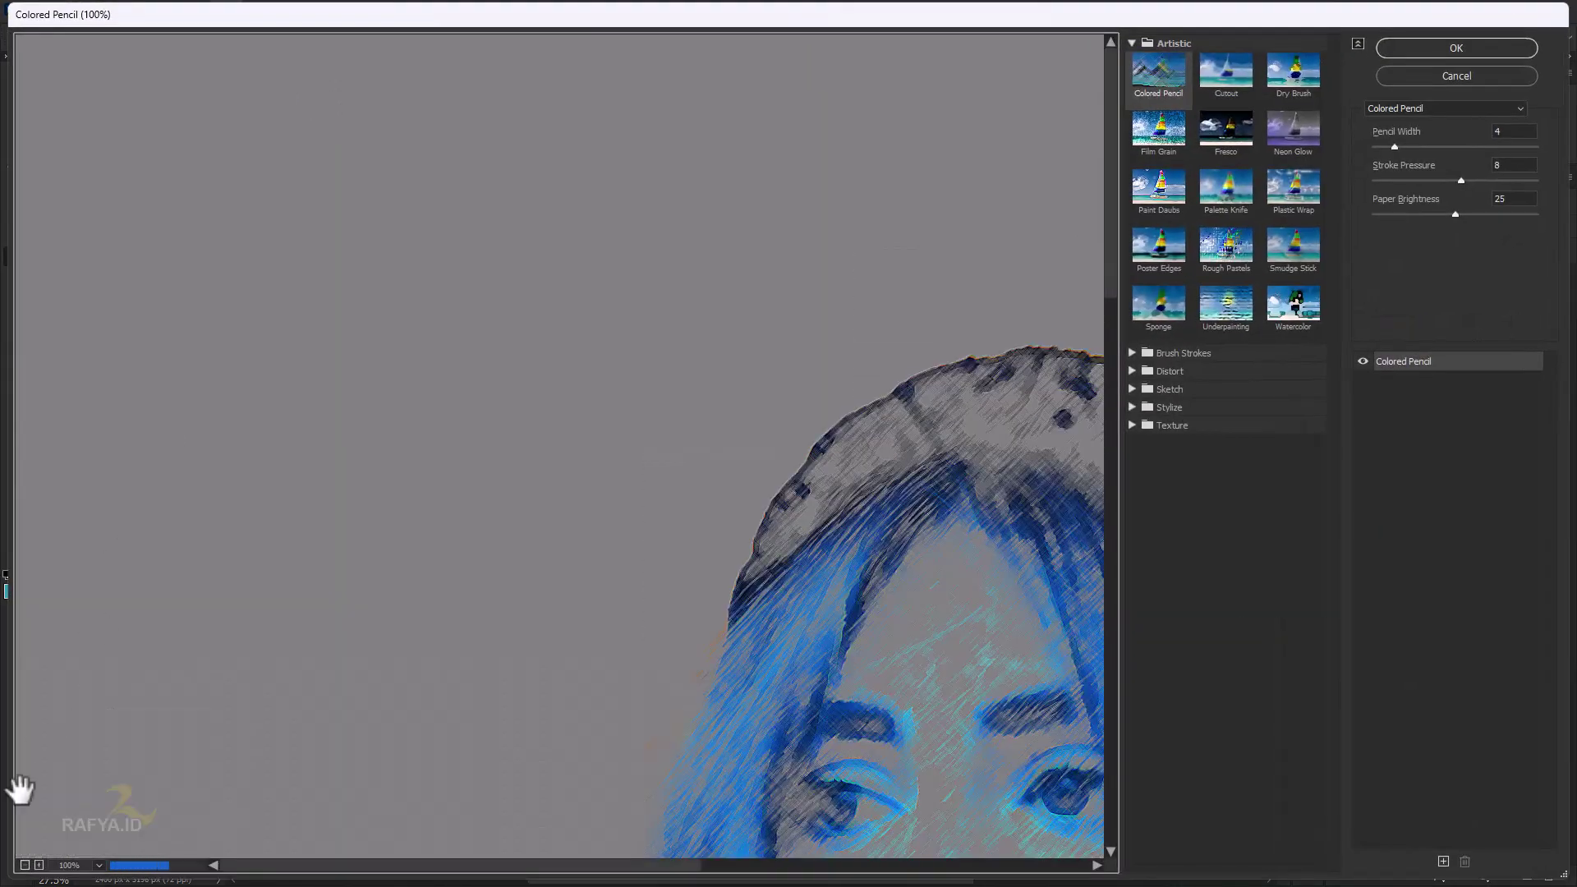
left_click(25, 865)
left_click(25, 865)
left_click(25, 865)
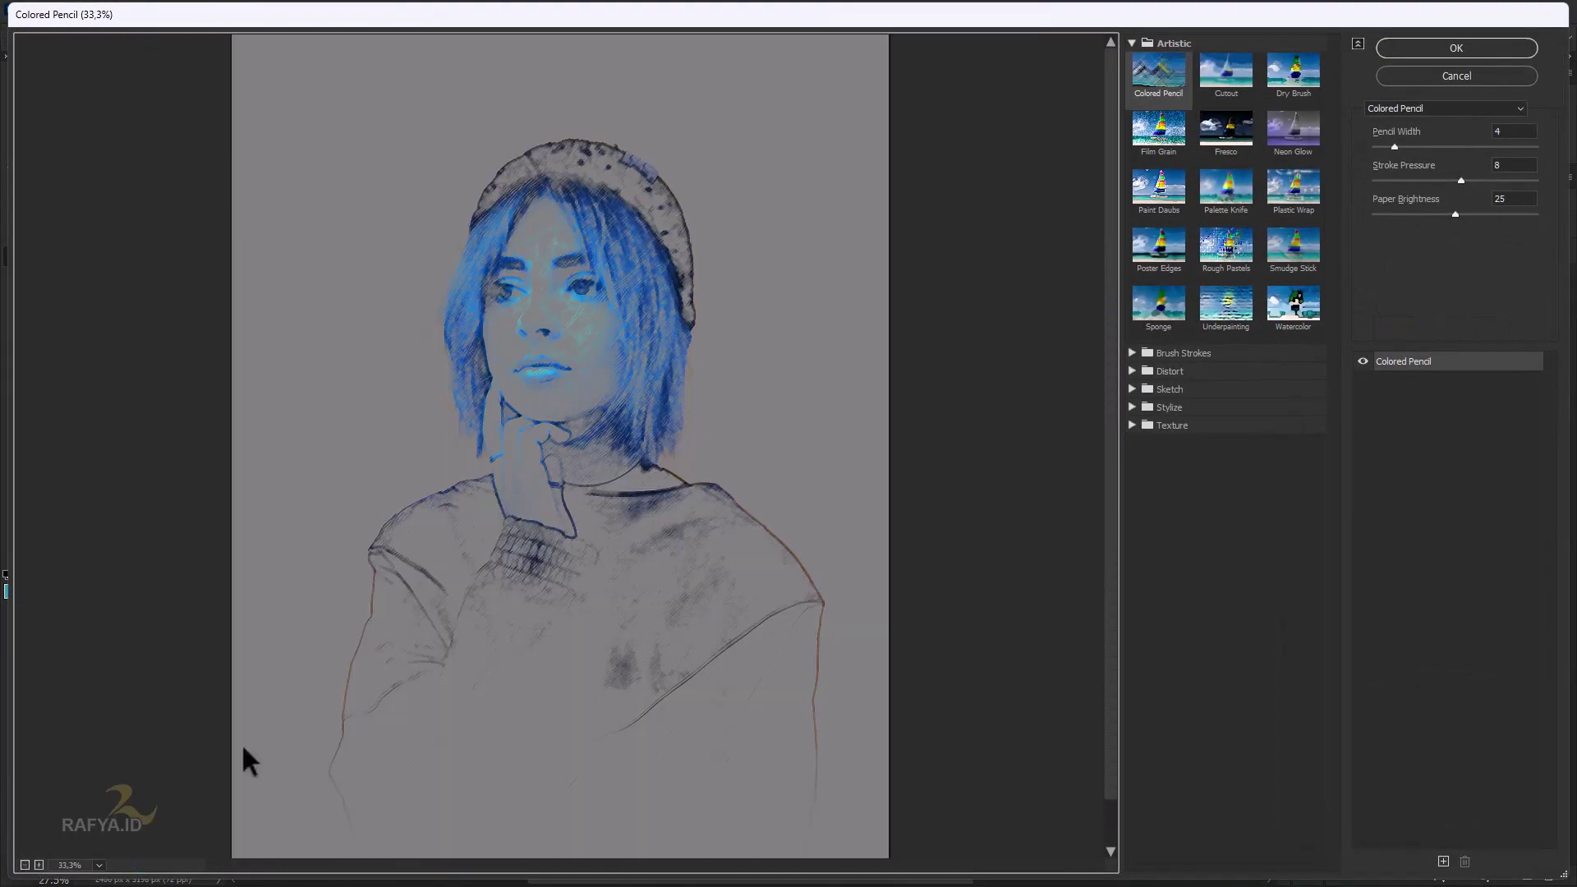
left_click(1131, 43)
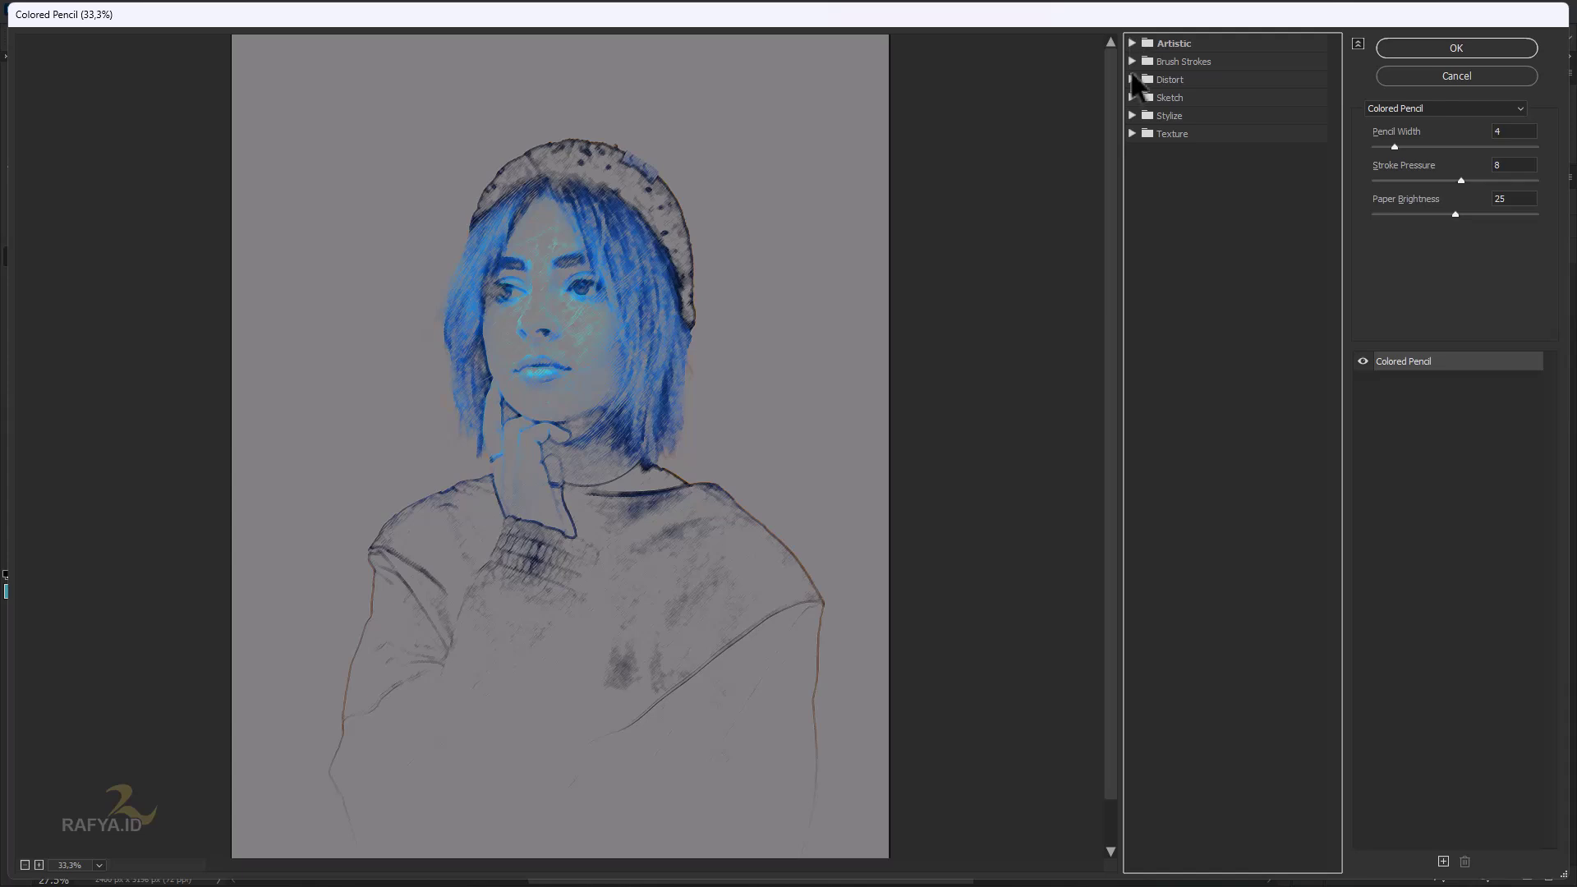
left_click(1132, 79)
left_click(1227, 116)
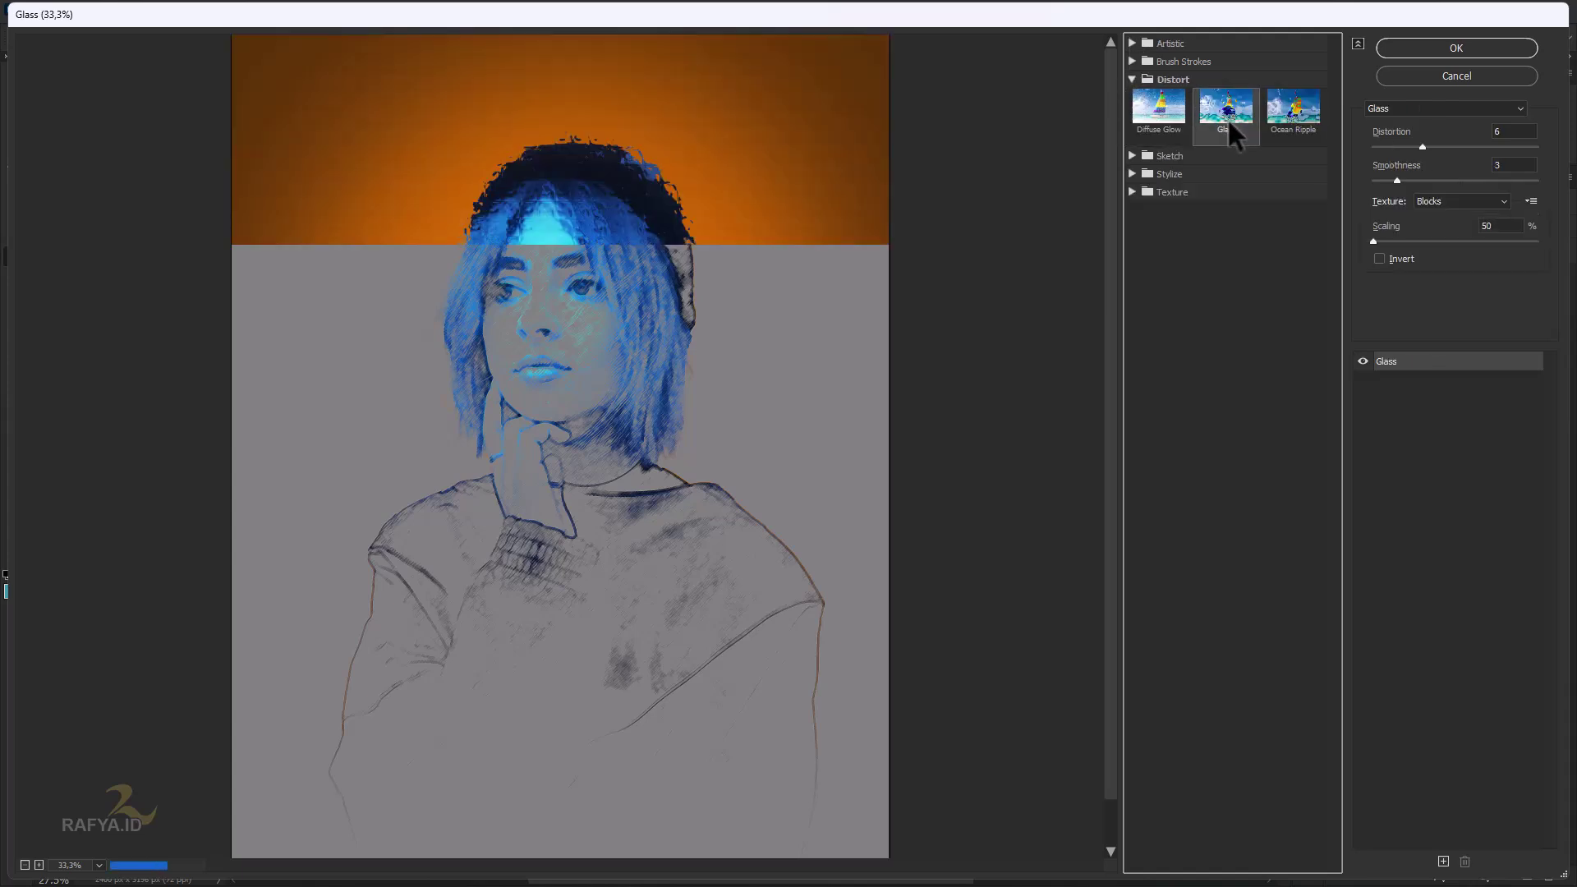
Step: Load texture.psd as the texture of the Glass filter
left_click(1533, 202)
left_click(1511, 218)
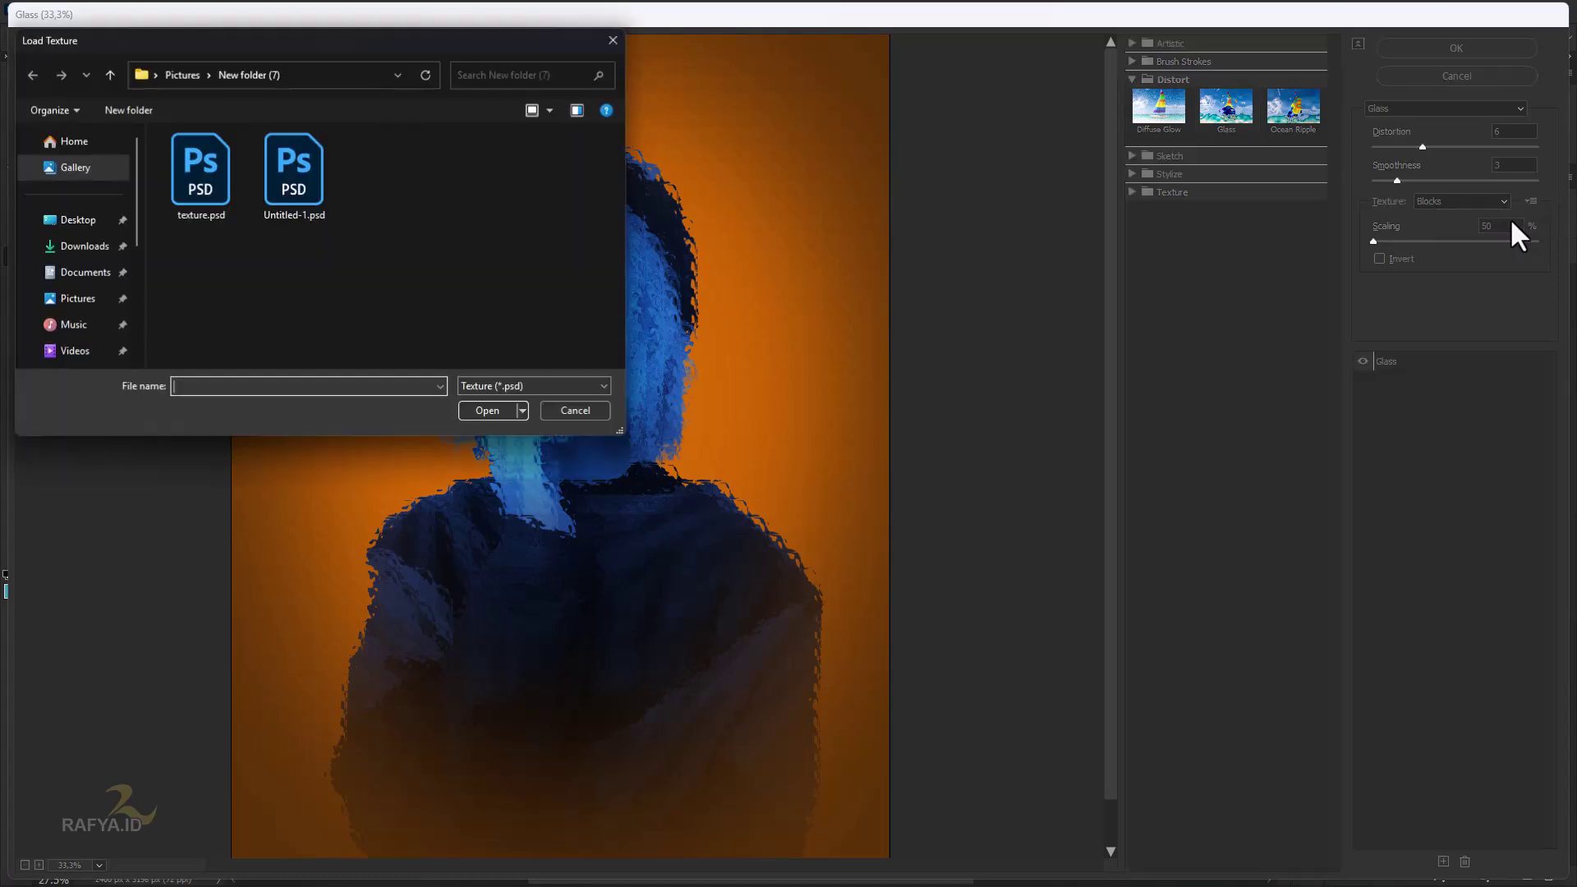
left_click(204, 191)
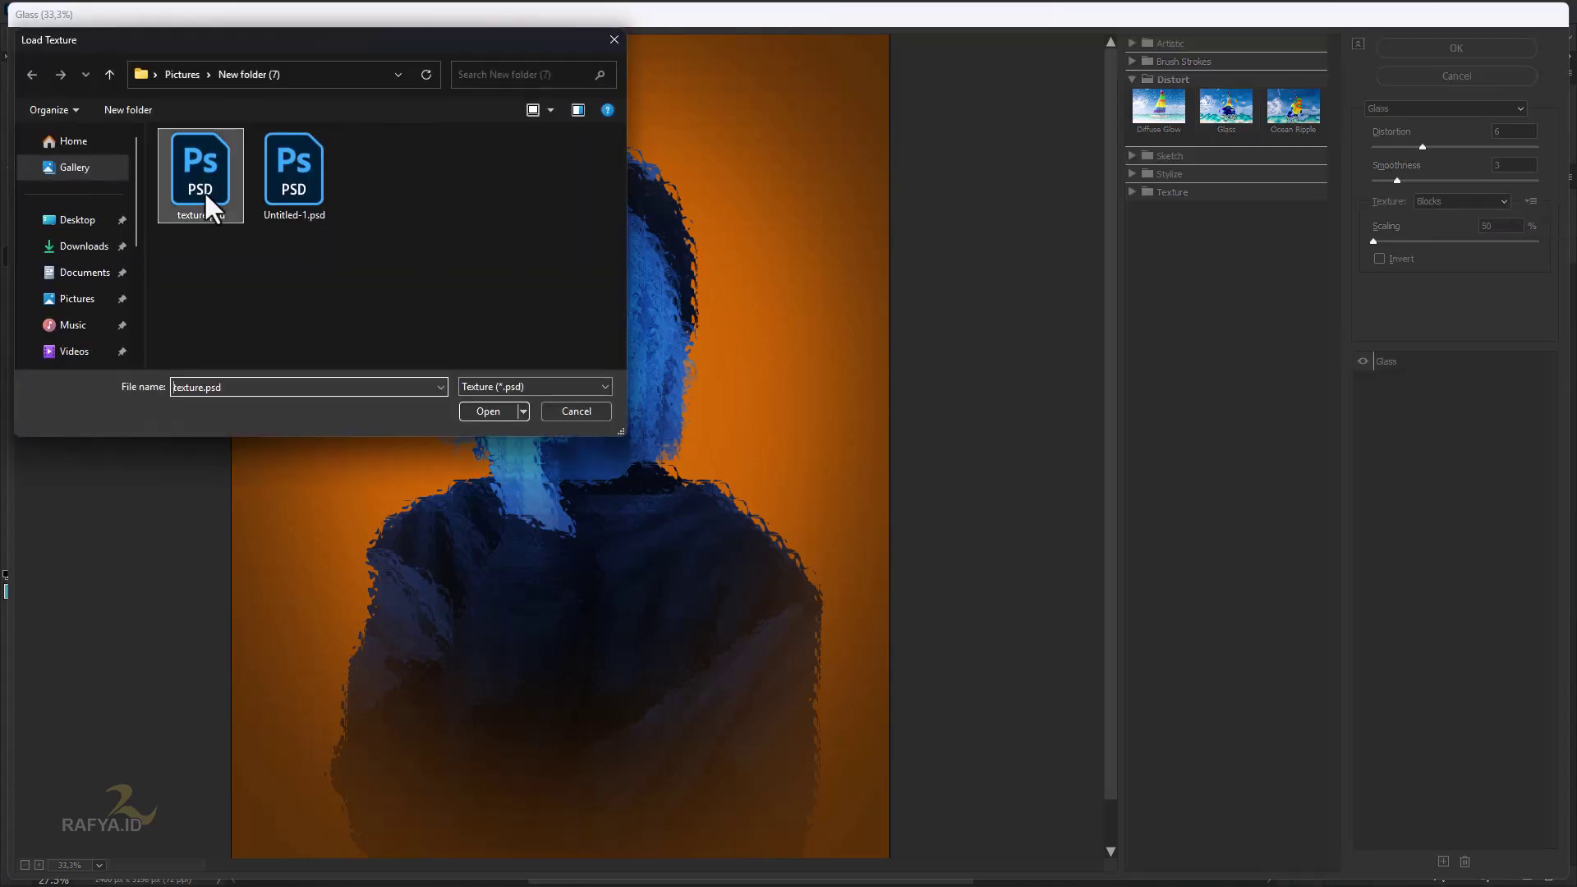
left_click(506, 408)
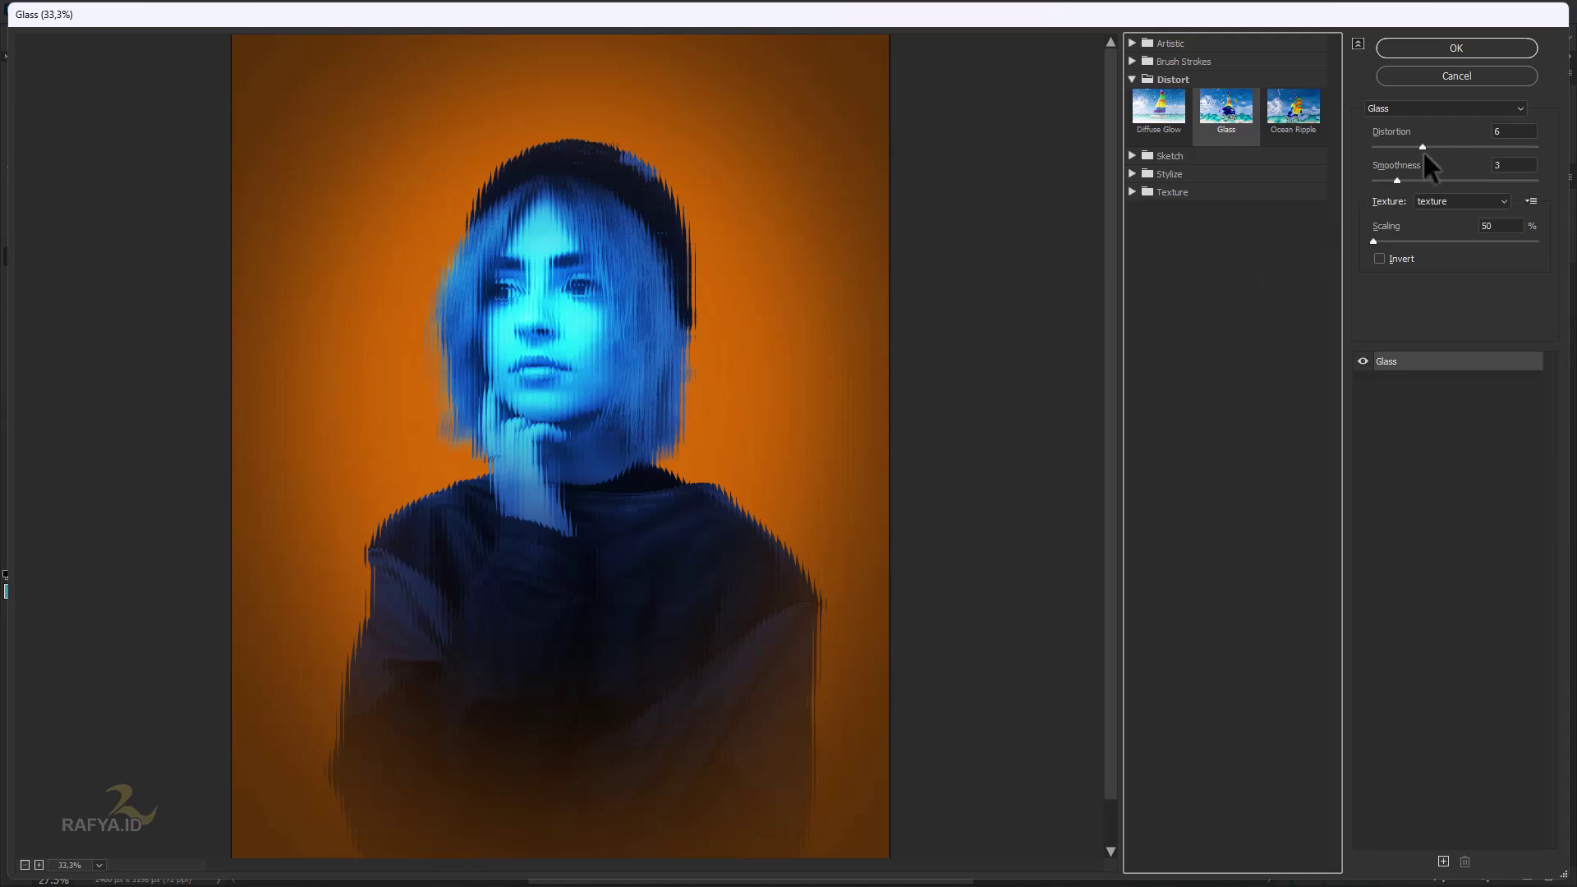
Step: Apply the Glass filter with distortion 20, smoothness 5 and scaling 163%
left_click_drag(1423, 147, 1571, 148)
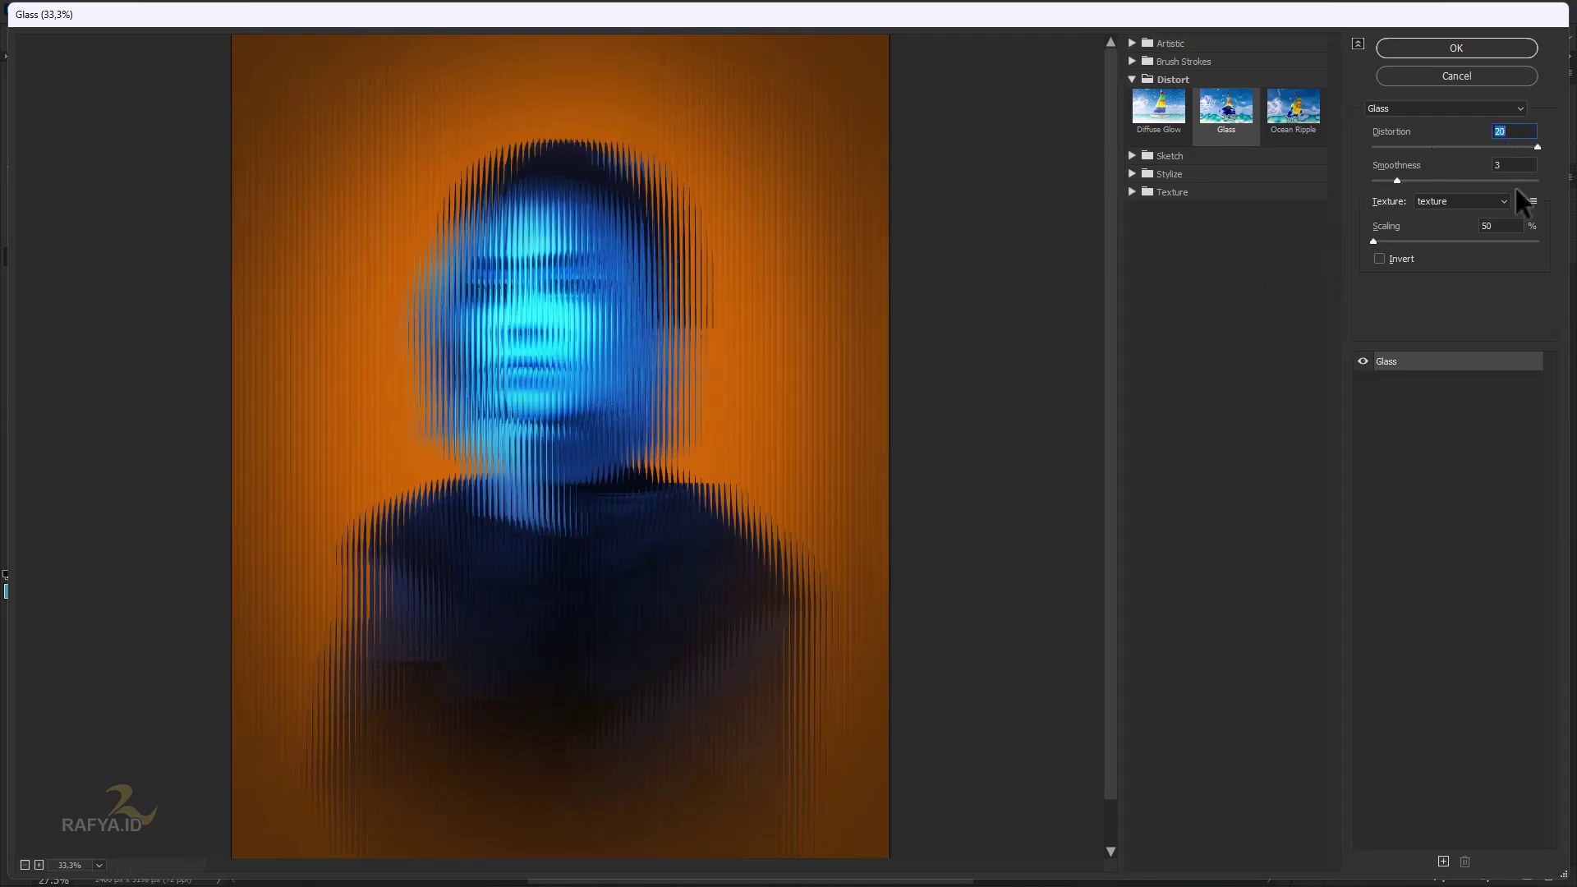
left_click_drag(1374, 242, 1497, 245)
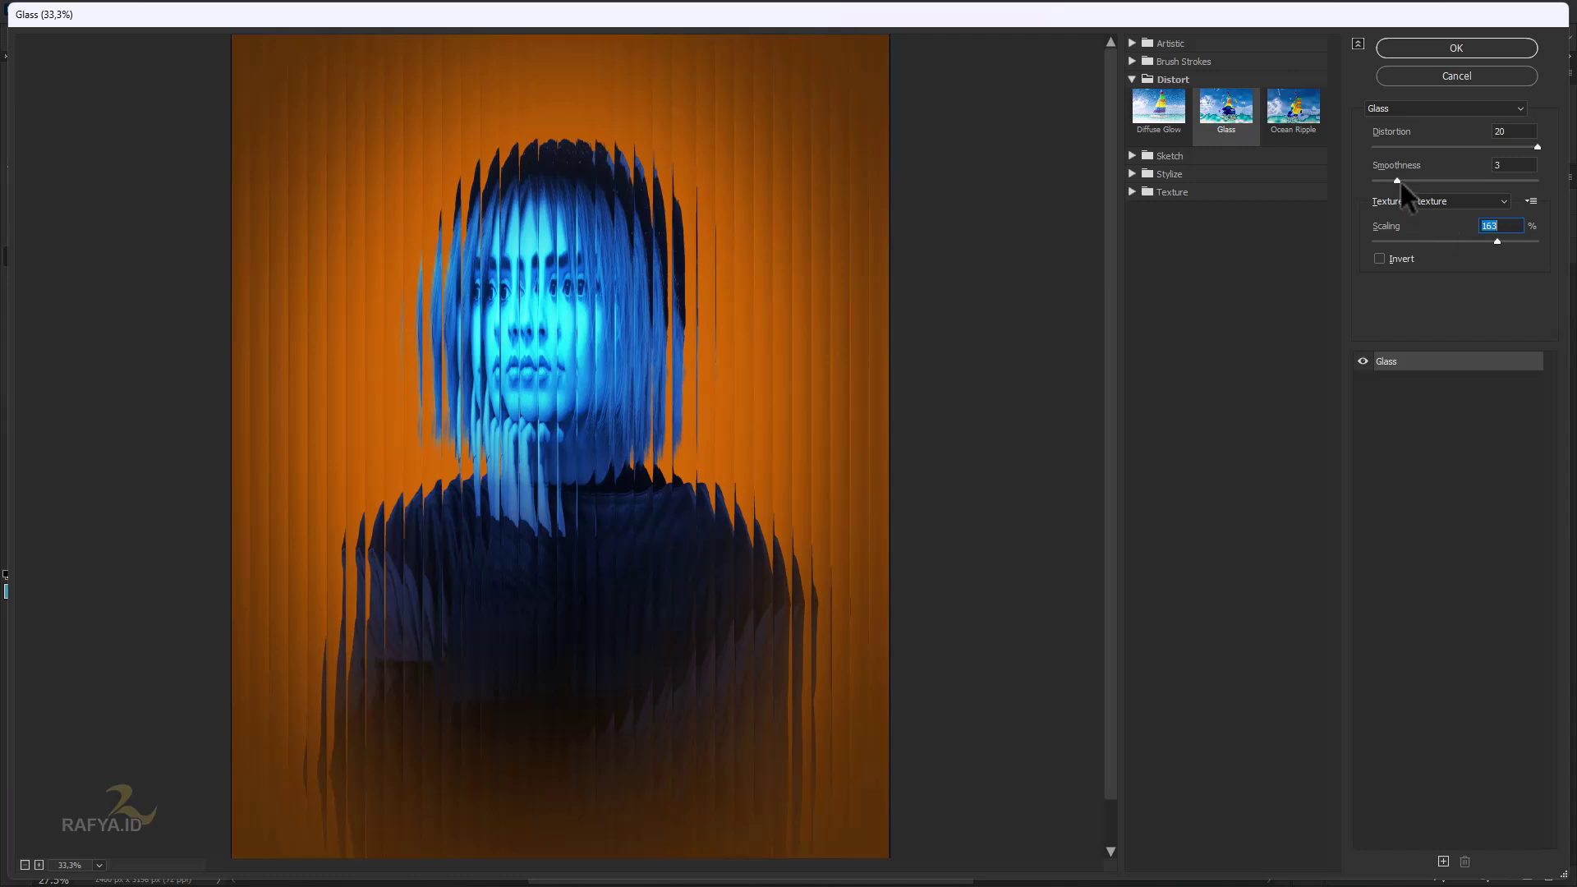
left_click_drag(1397, 180, 1416, 179)
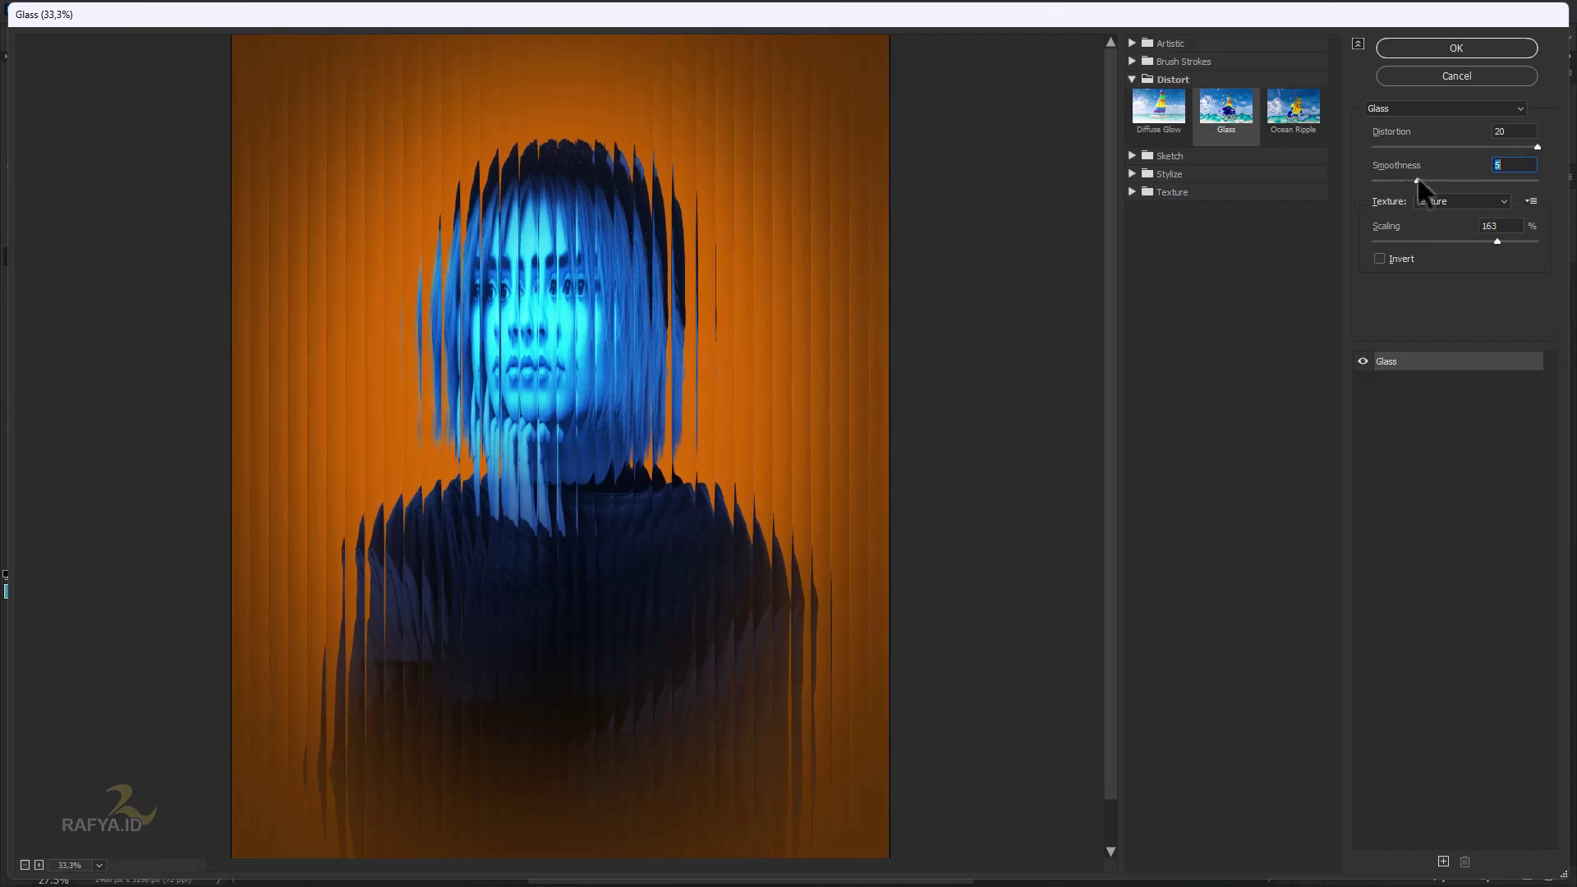
left_click(1419, 50)
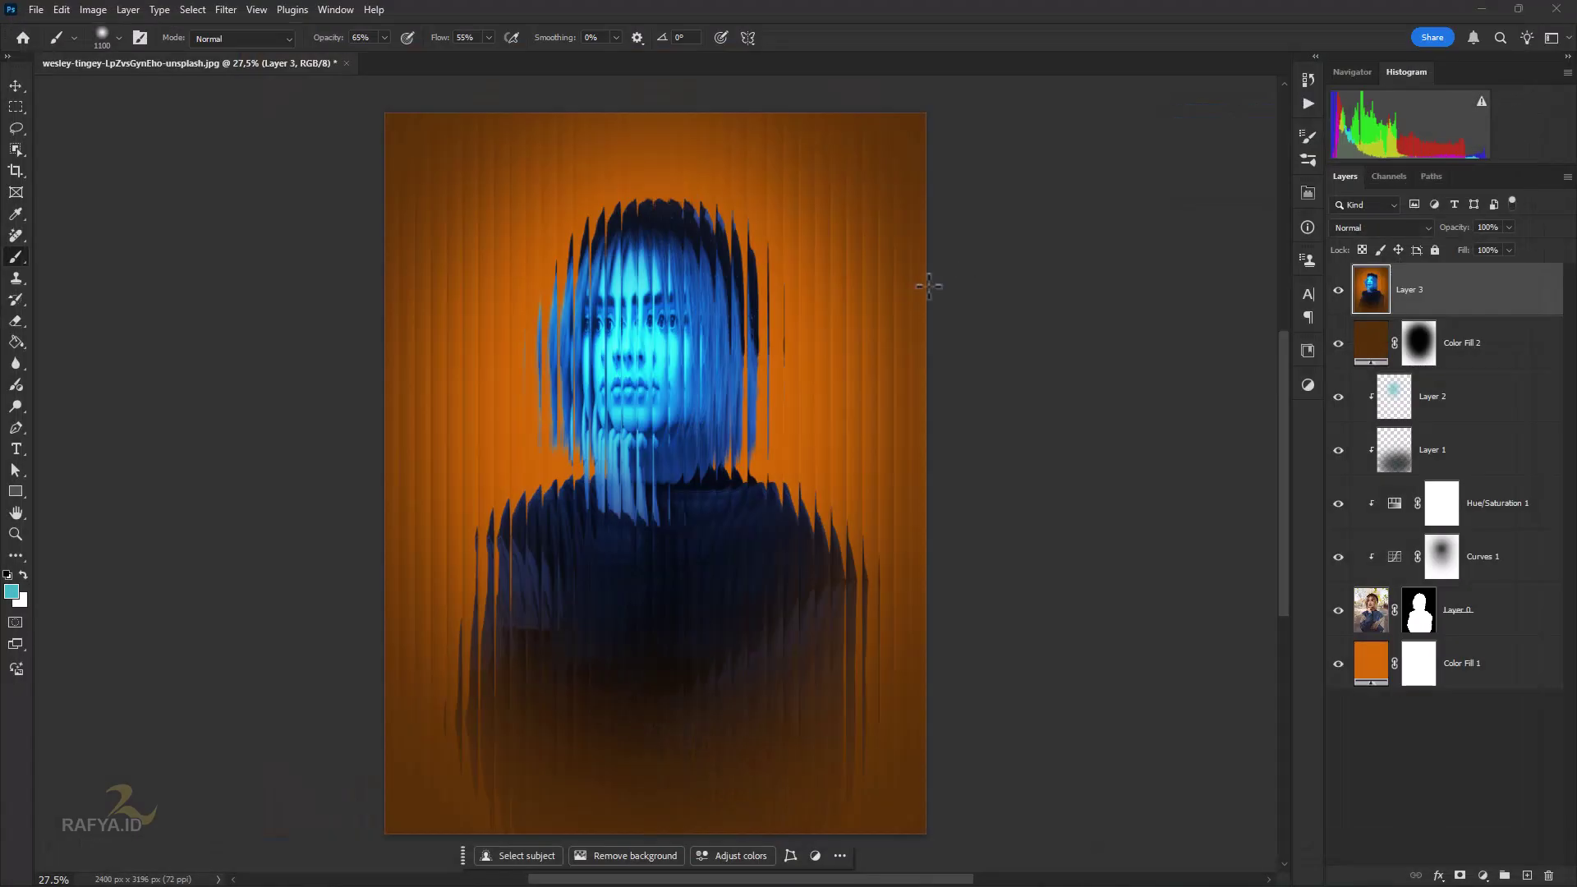
Step: Add a Hue/Saturation adjustment layer on top with a master hue of -1 and compare the image with and without it
left_click(1482, 875)
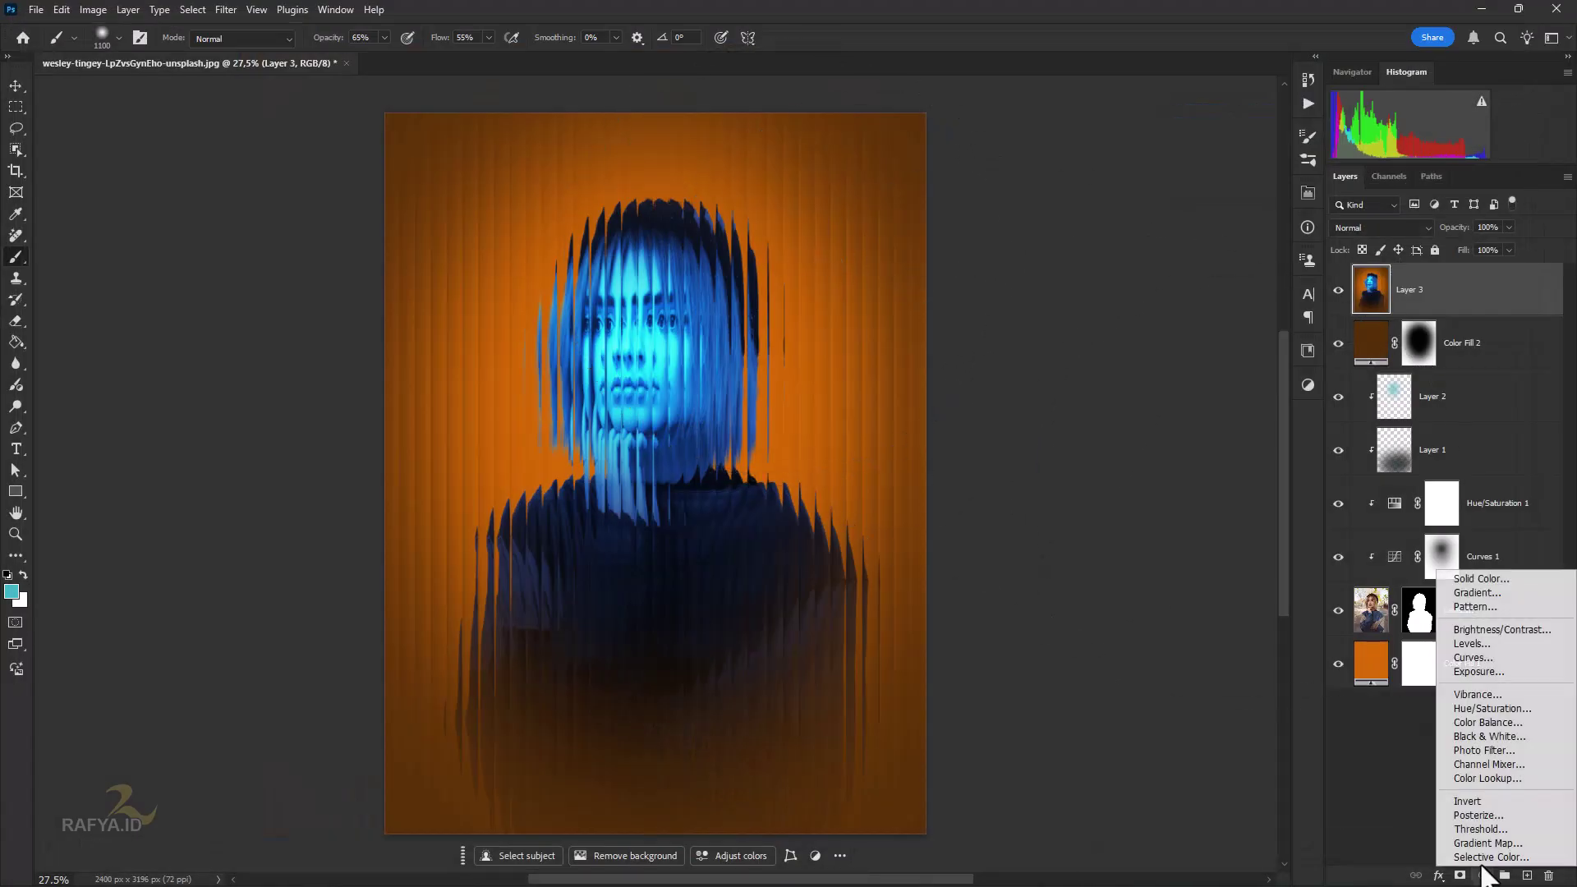
left_click(1532, 707)
mouse_move(1189, 313)
left_mouse_down()
mouse_move(1217, 308)
mouse_move(1190, 307)
left_mouse_up()
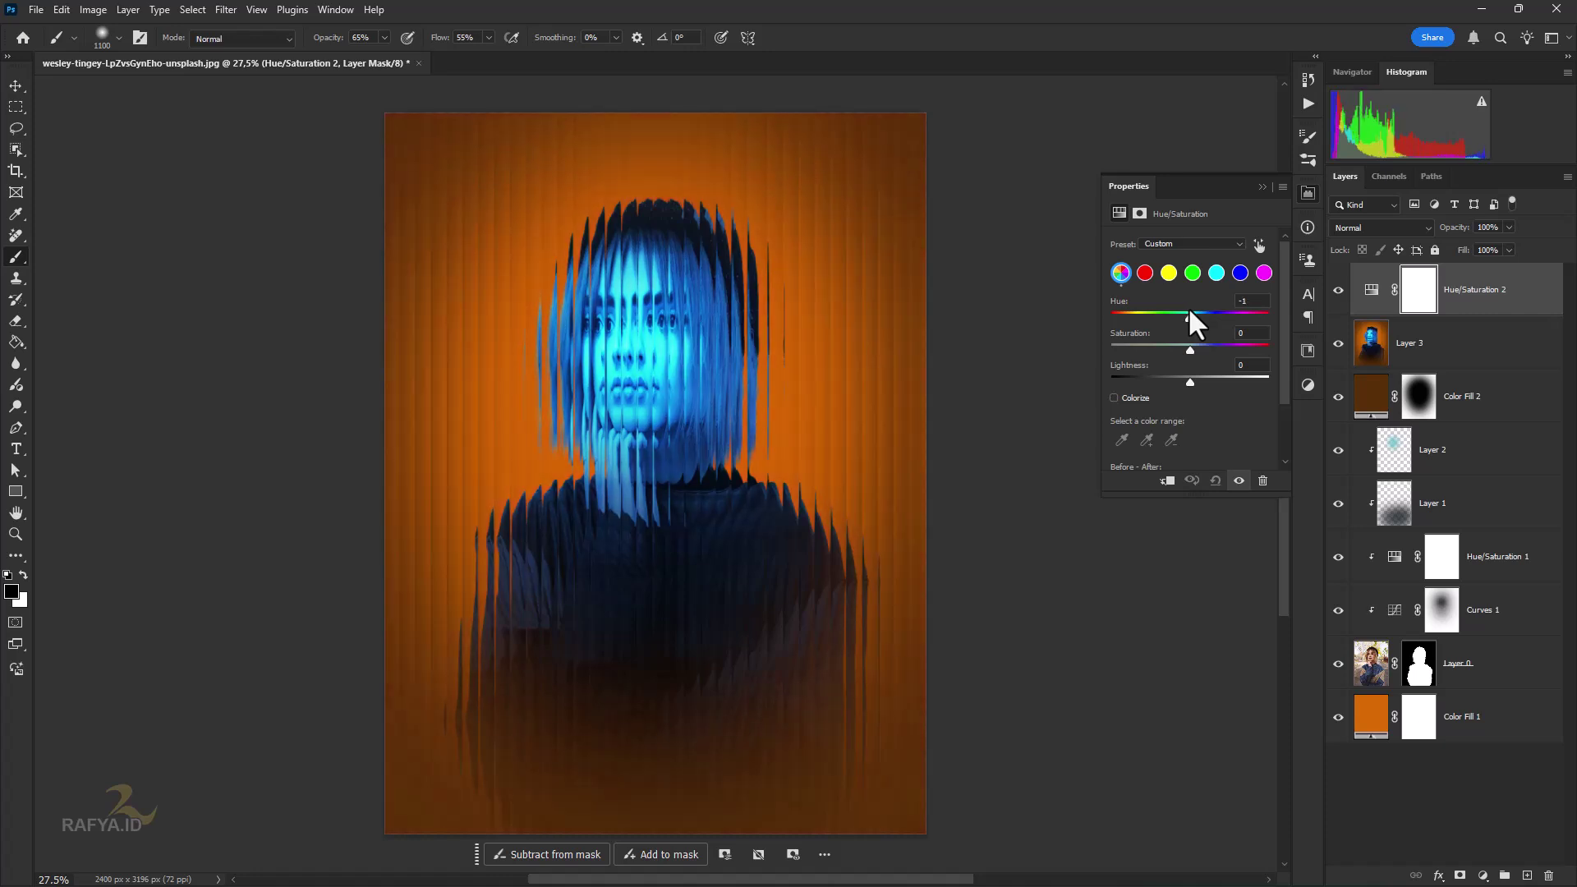
left_click(1337, 291)
left_click(1337, 290)
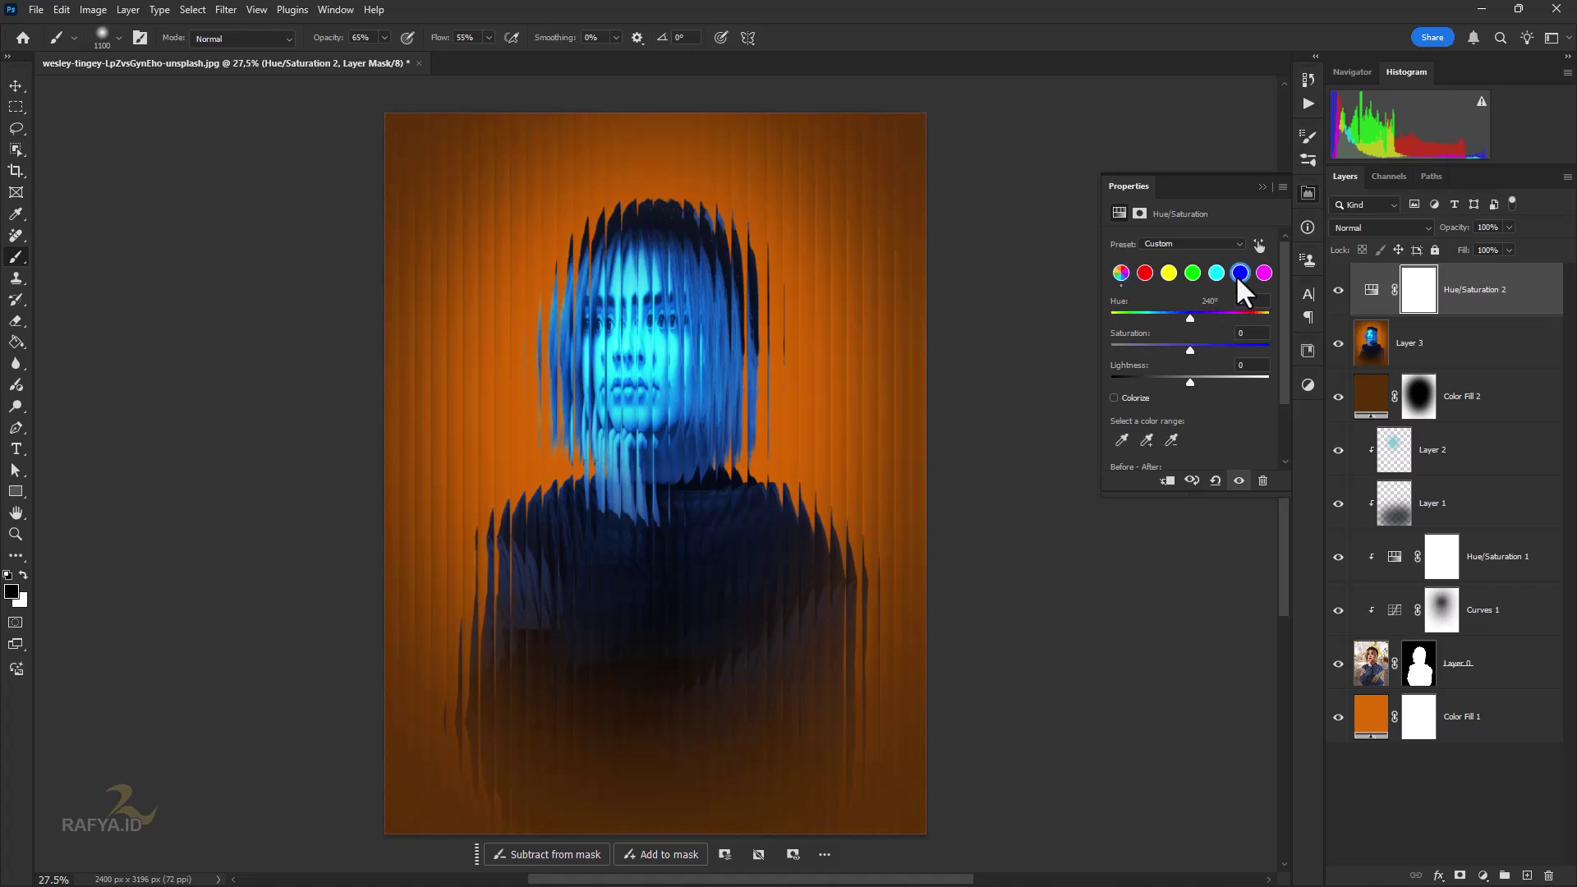
Step: Adjust the hue of the Cyans and set the Reds hue to -10 in the top Hue/Saturation layer
left_click(1217, 274)
left_click_drag(1194, 312, 1181, 315)
left_click(1145, 274)
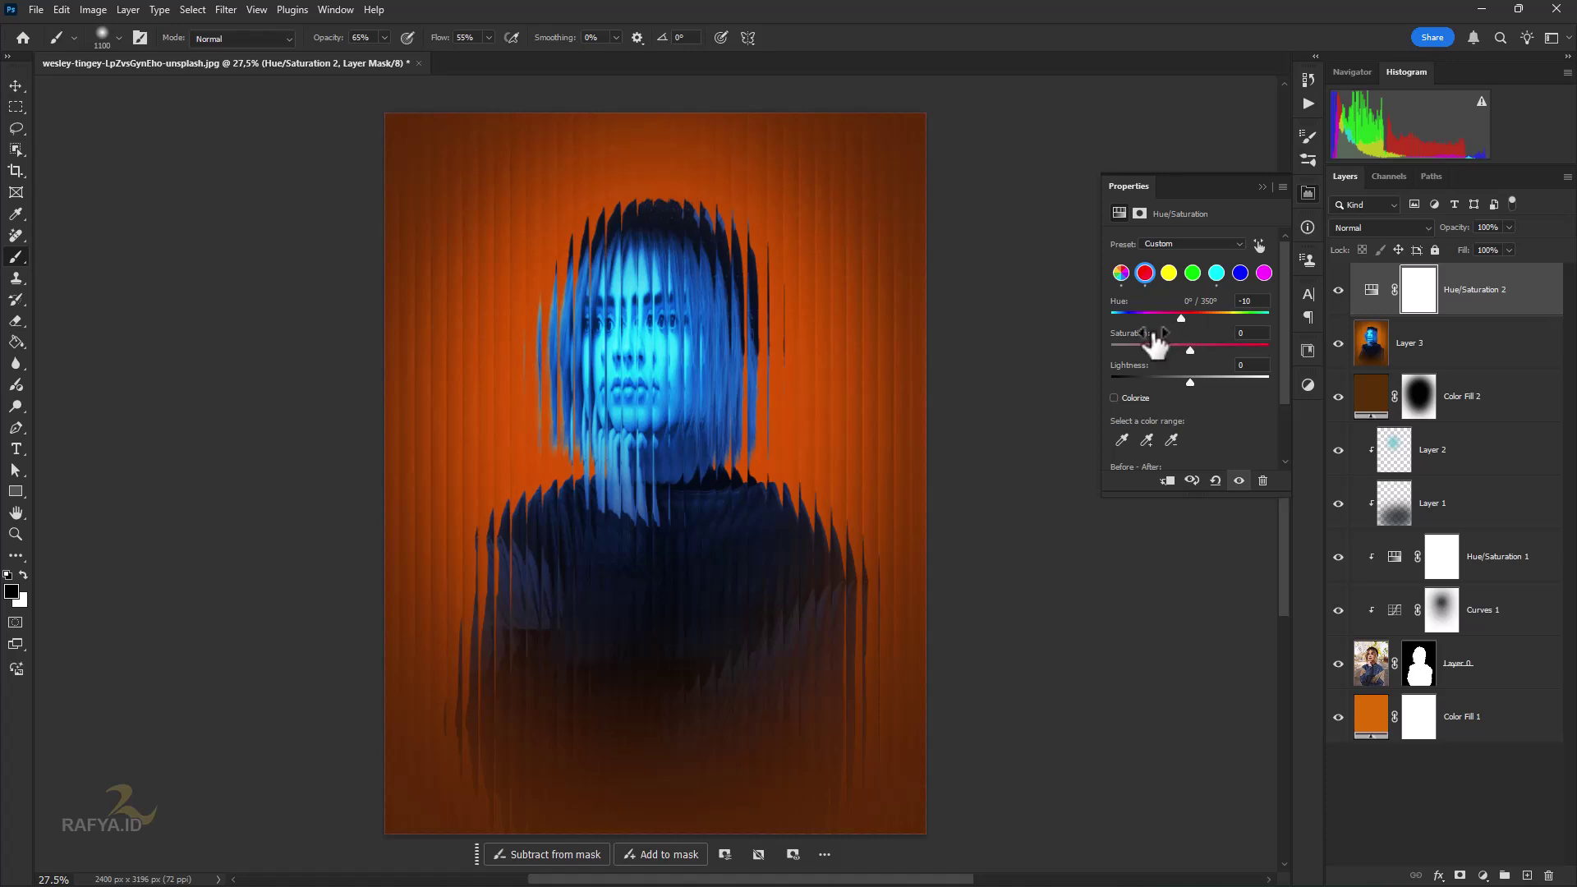
left_click(1261, 187)
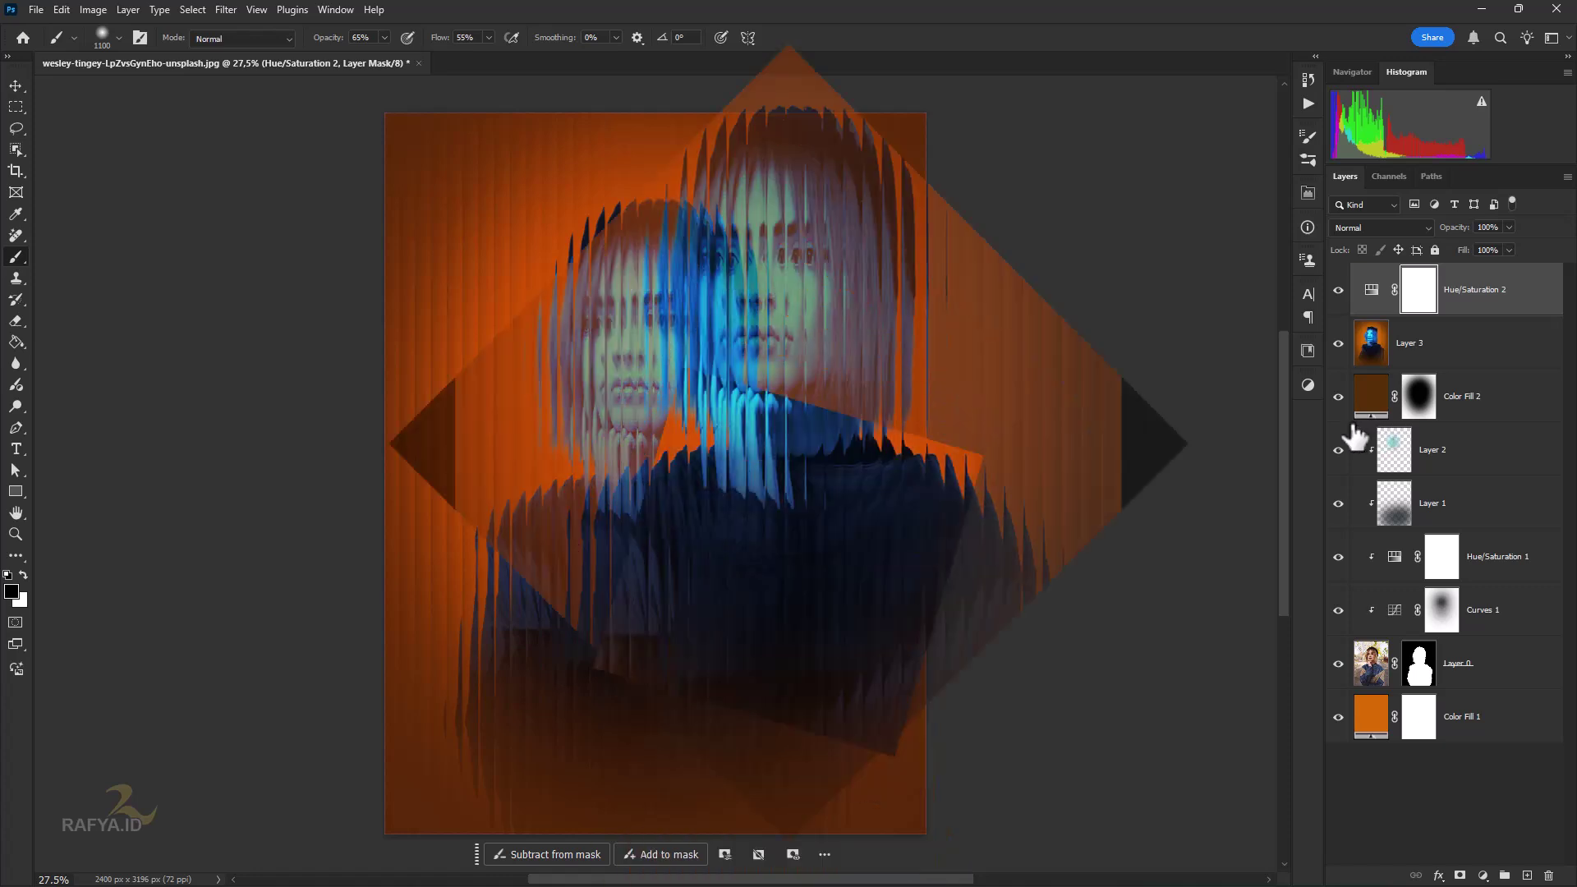